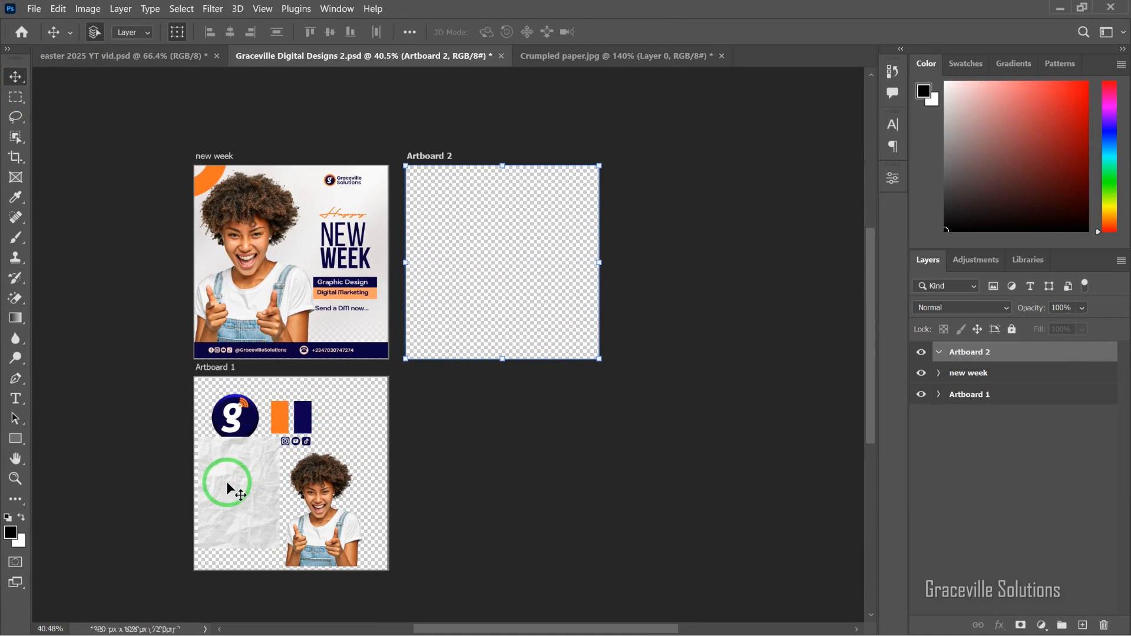
# Move the crumpled paper texture from Artboard 1 onto Artboard 2 and enlarge it to about 259% so it covers the artboard
pyautogui.moveTo(231, 491); pyautogui.dragTo(663, 412)
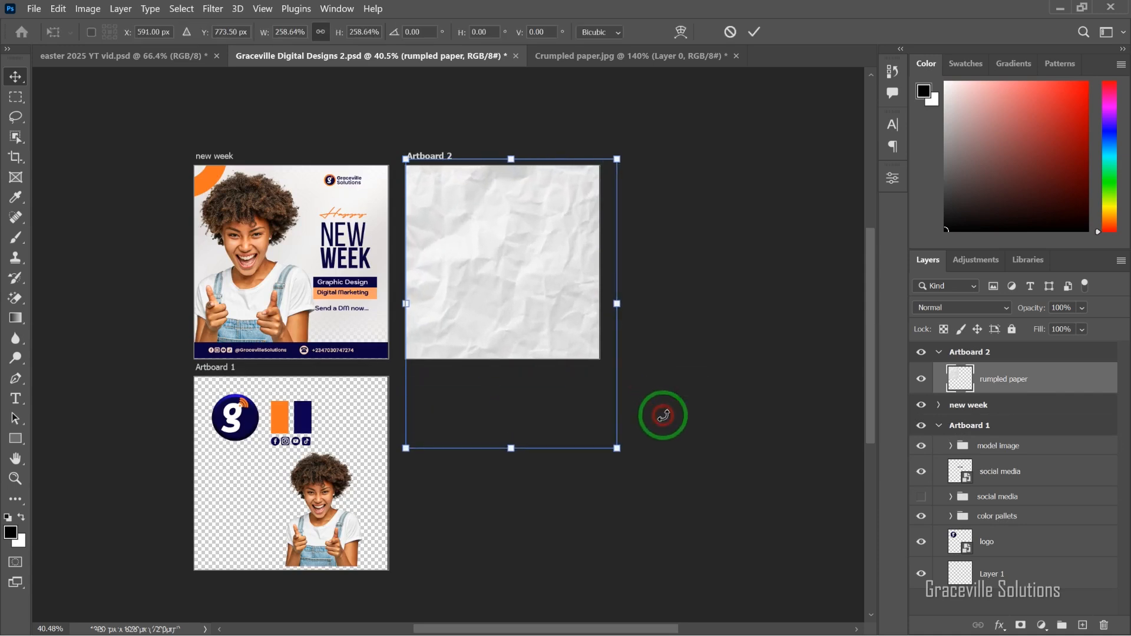
pyautogui.click(753, 34)
pyautogui.scroll(3, 517, 297)
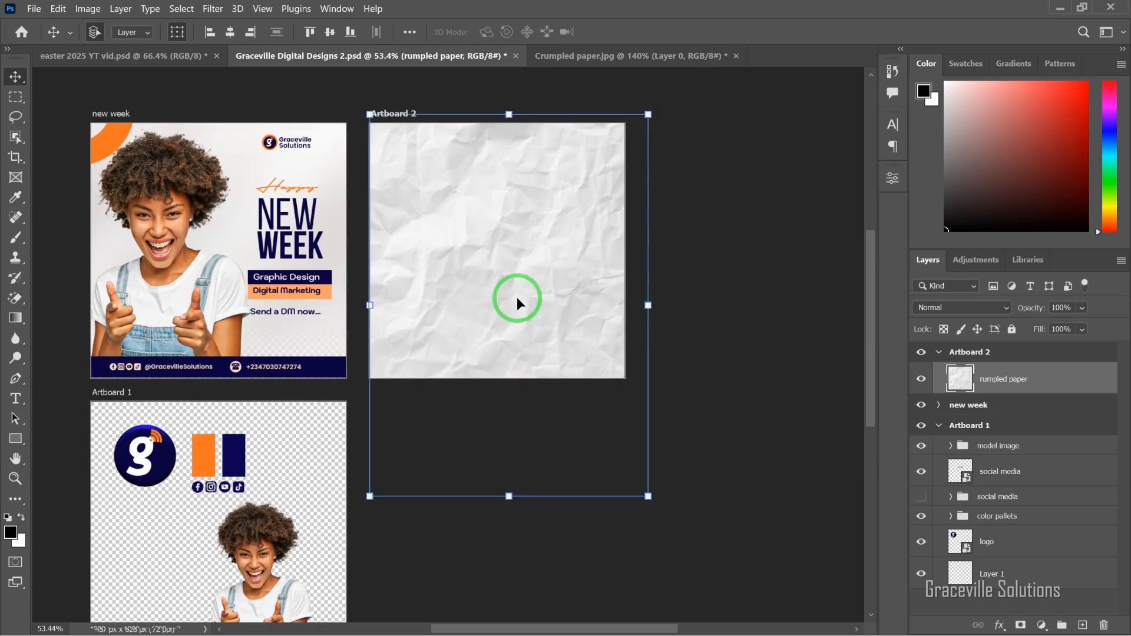
# Apply a Gaussian Blur with a radius of 24.9 pixels to the crumpled paper background
pyautogui.moveTo(518, 281); pyautogui.dragTo(566, 342)
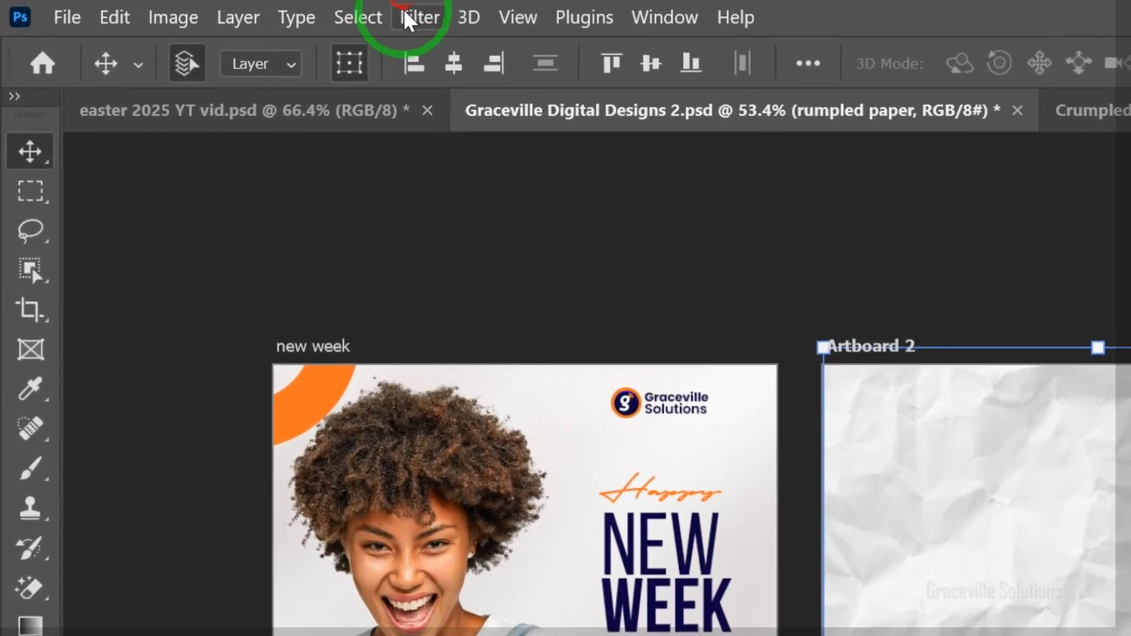
pyautogui.click(212, 9)
pyautogui.moveTo(487, 380)
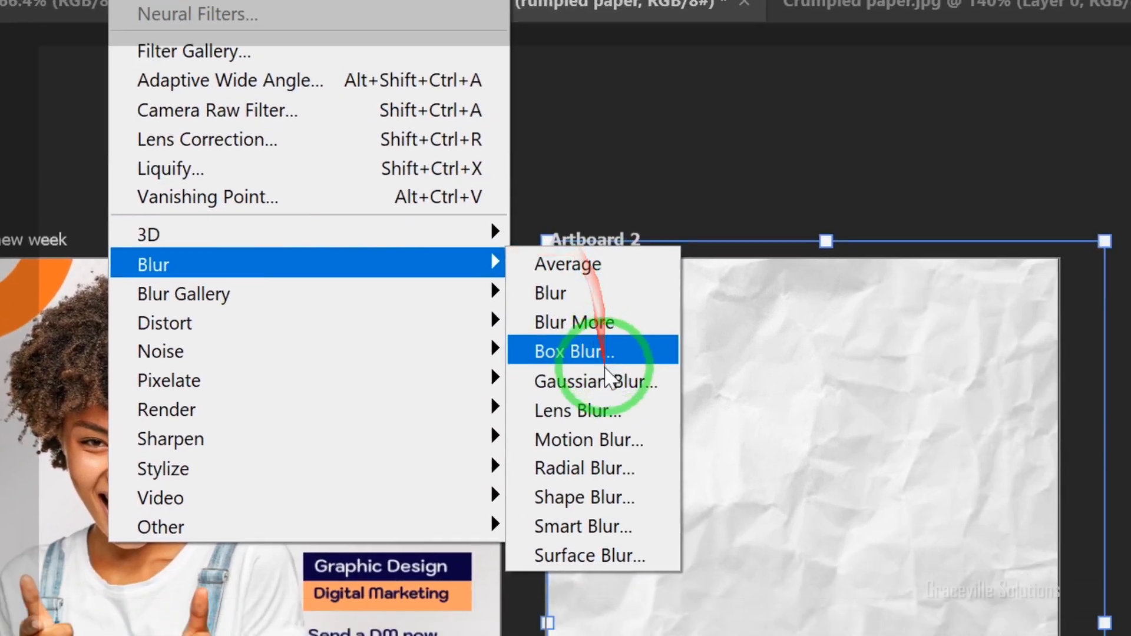
pyautogui.click(606, 377)
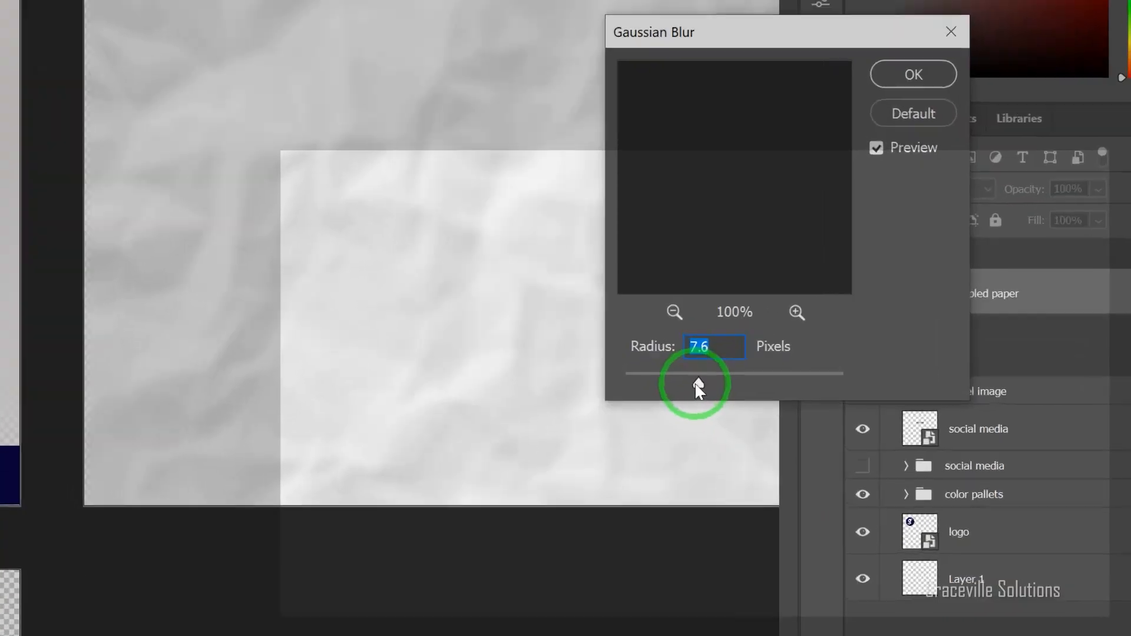
pyautogui.moveTo(837, 456); pyautogui.dragTo(844, 456)
pyautogui.moveTo(591, 320); pyautogui.dragTo(558, 320)
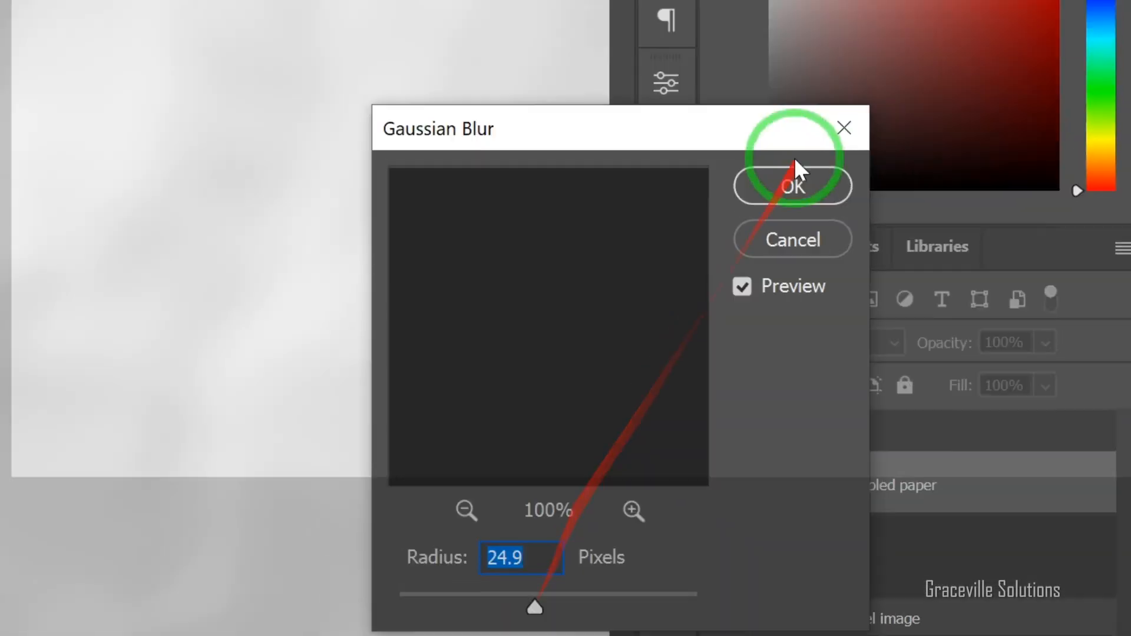
pyautogui.click(794, 184)
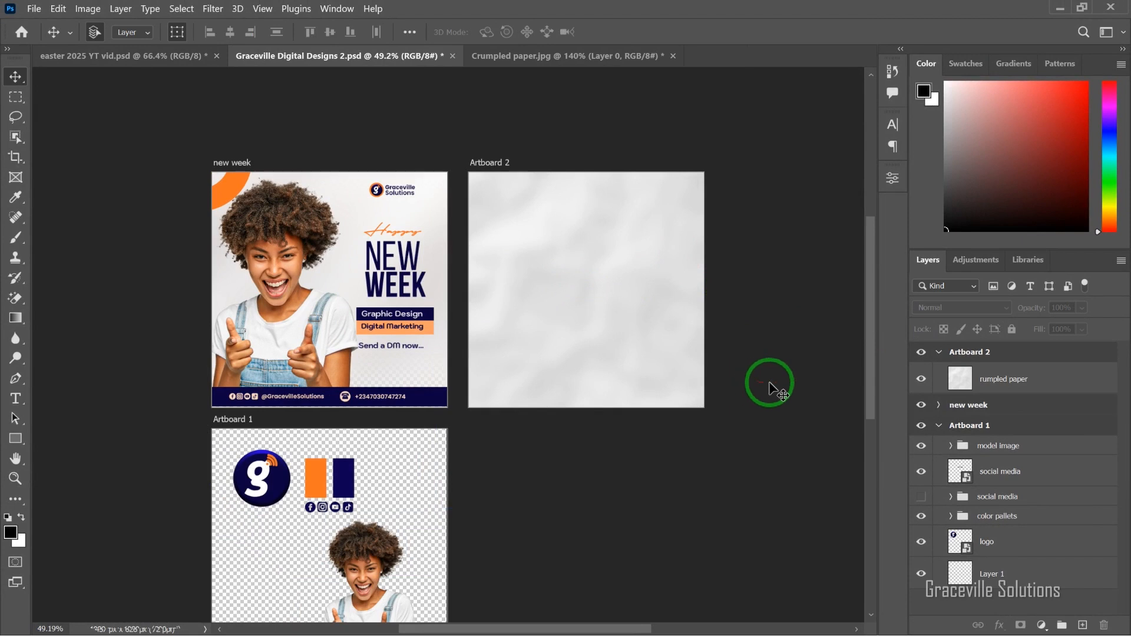
# Move the model cutout on Layer 3 copy 2 from Artboard 1 onto the left half of Artboard 2
pyautogui.keyDown('alt'); pyautogui.scroll(-2, 532, 413); pyautogui.keyUp('alt')
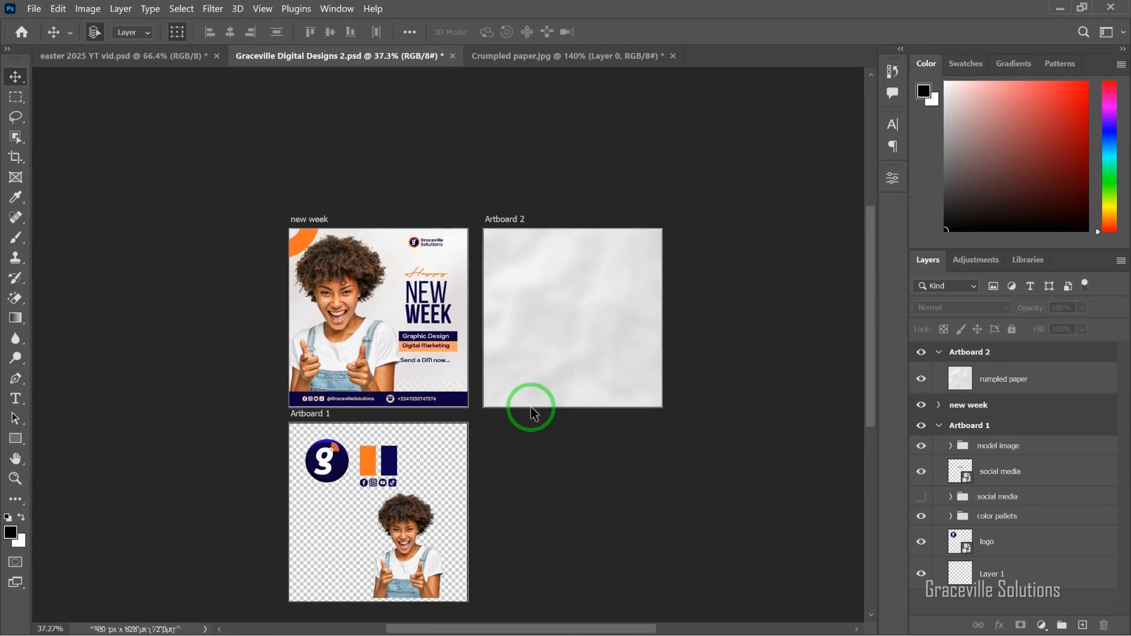
pyautogui.scroll(2, 385, 569)
pyautogui.click(412, 539)
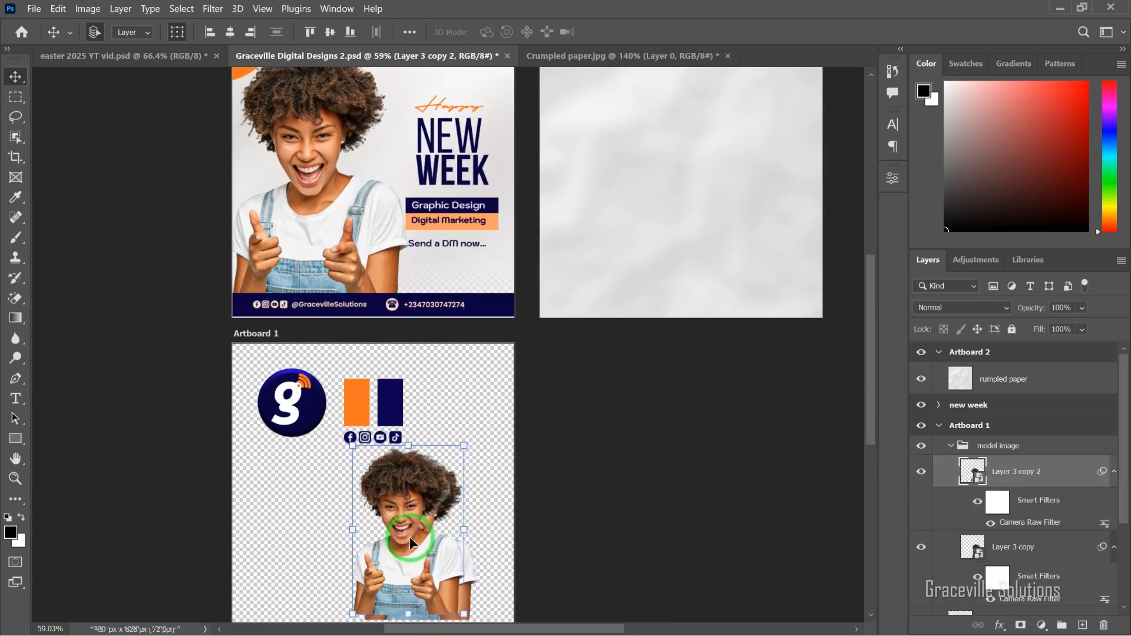
pyautogui.moveTo(409, 536); pyautogui.dragTo(639, 173)
pyautogui.keyDown('alt'); pyautogui.scroll(-2, 640, 175); pyautogui.keyUp('alt')
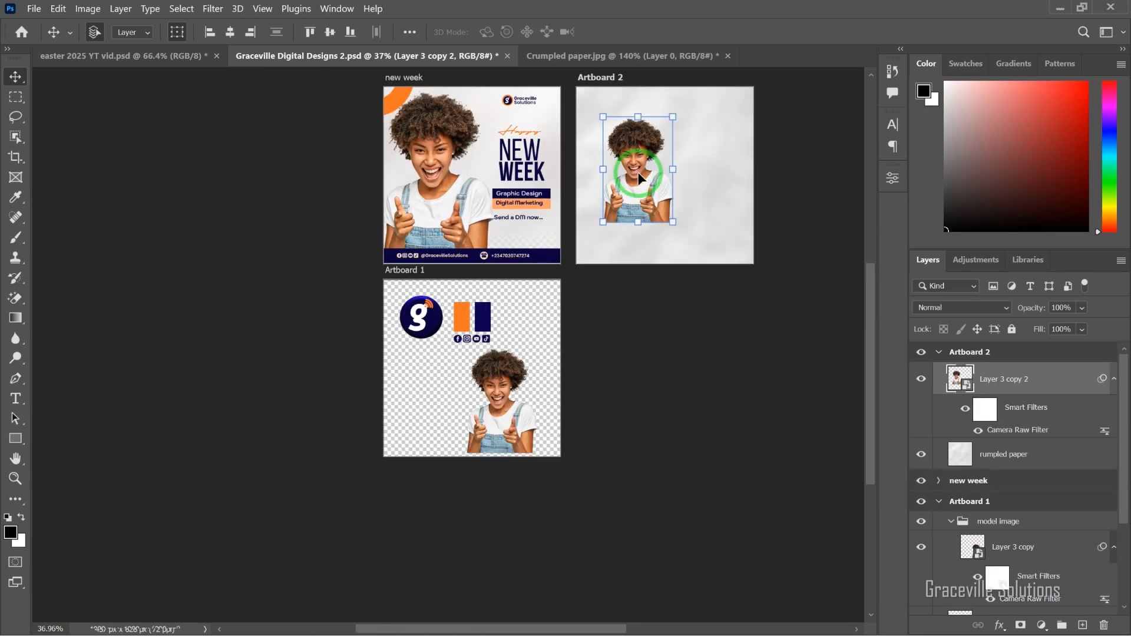
# Enlarge the model cutout and place it against the bottom edge of Artboard 2, left of centre
pyautogui.hotkey('ctrl', 't')
pyautogui.click(628, 277)
pyautogui.moveTo(605, 302); pyautogui.dragTo(597, 370)
pyautogui.press('Return')
# Rename Layer 3 copy 2 on Artboard 2 to "model" and hide it
pyautogui.moveTo(646, 317); pyautogui.dragTo(596, 370)
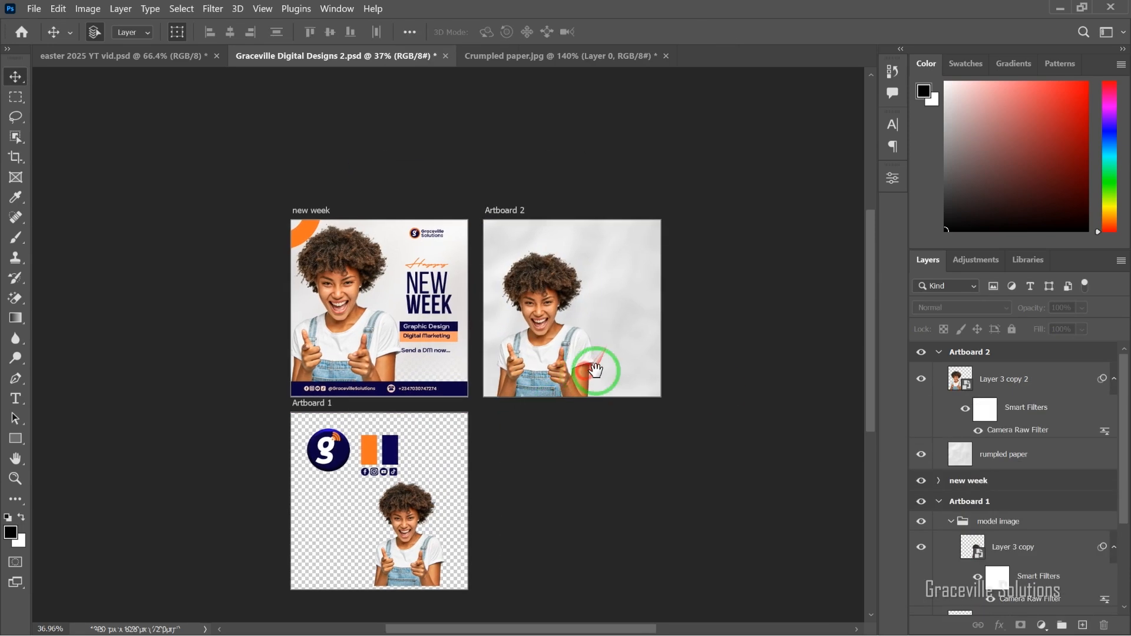
pyautogui.doubleClick(1009, 379)
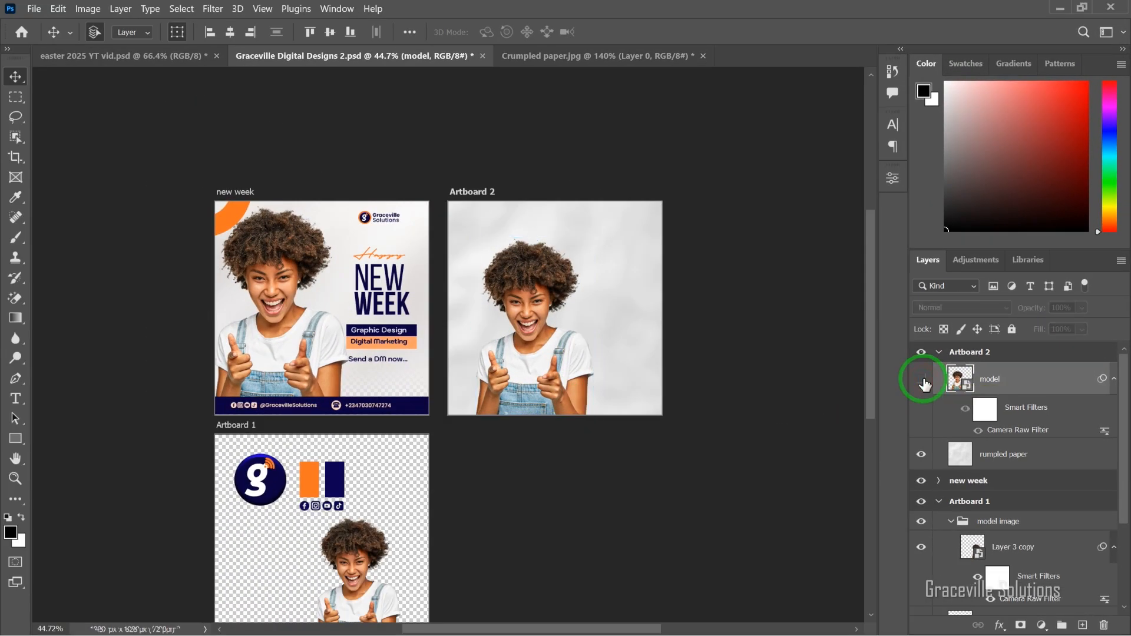
pyautogui.click(923, 381)
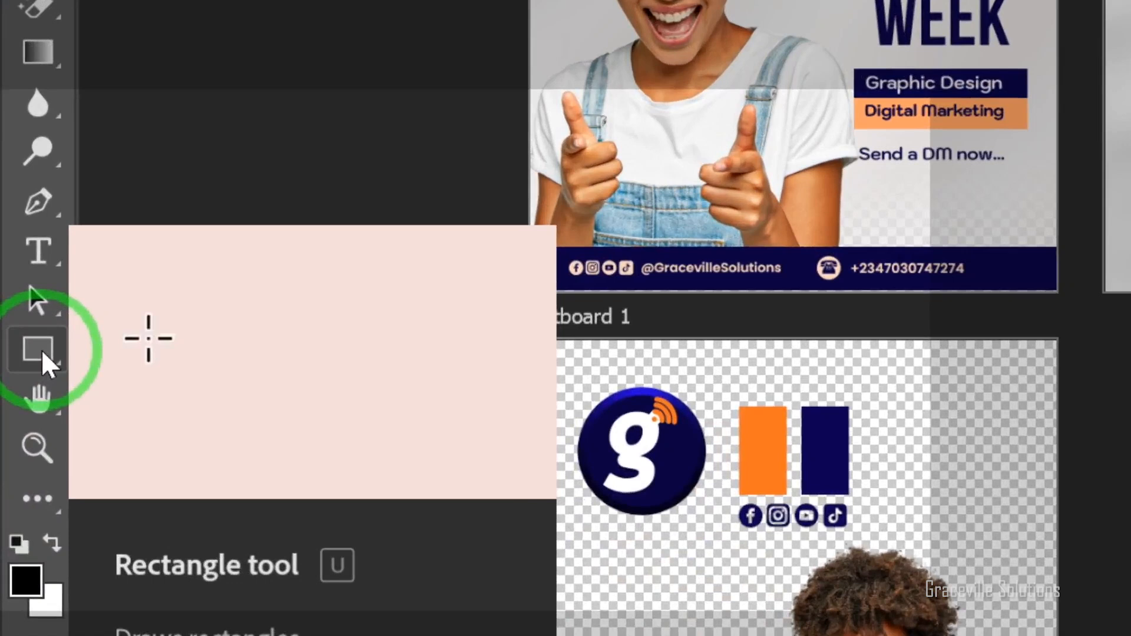
# Draw a circle about 306 px wide in the upper-left corner of Artboard 2 with the Ellipse tool
pyautogui.click(15, 439)
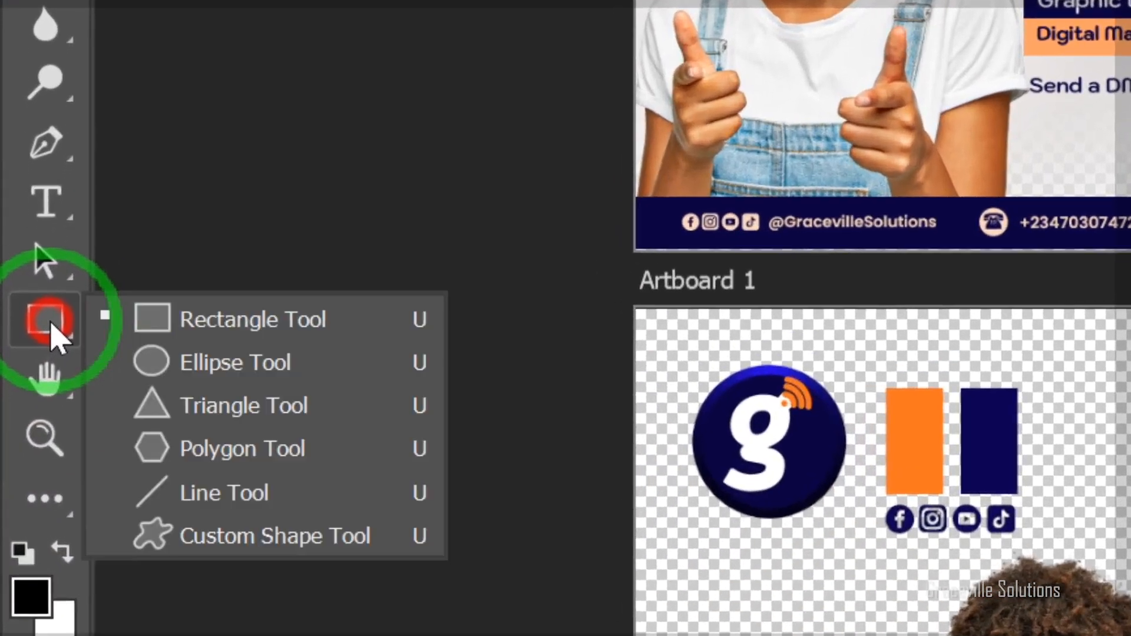
pyautogui.click(155, 348)
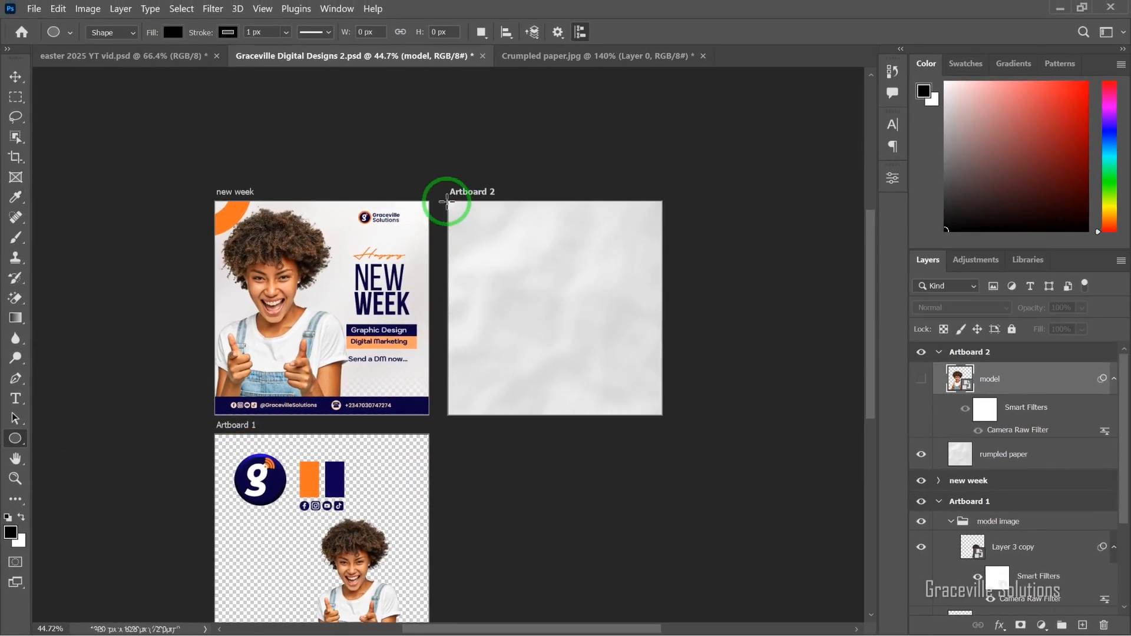
pyautogui.moveTo(450, 205); pyautogui.dragTo(512, 261)
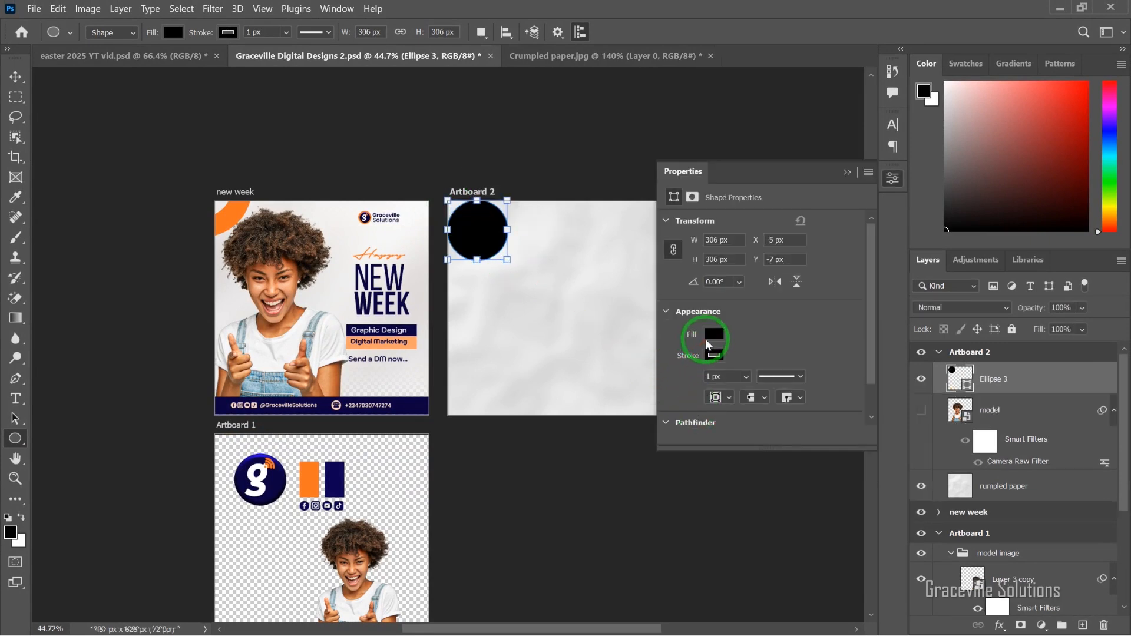
# Remove the circle's fill colour
pyautogui.click(714, 335)
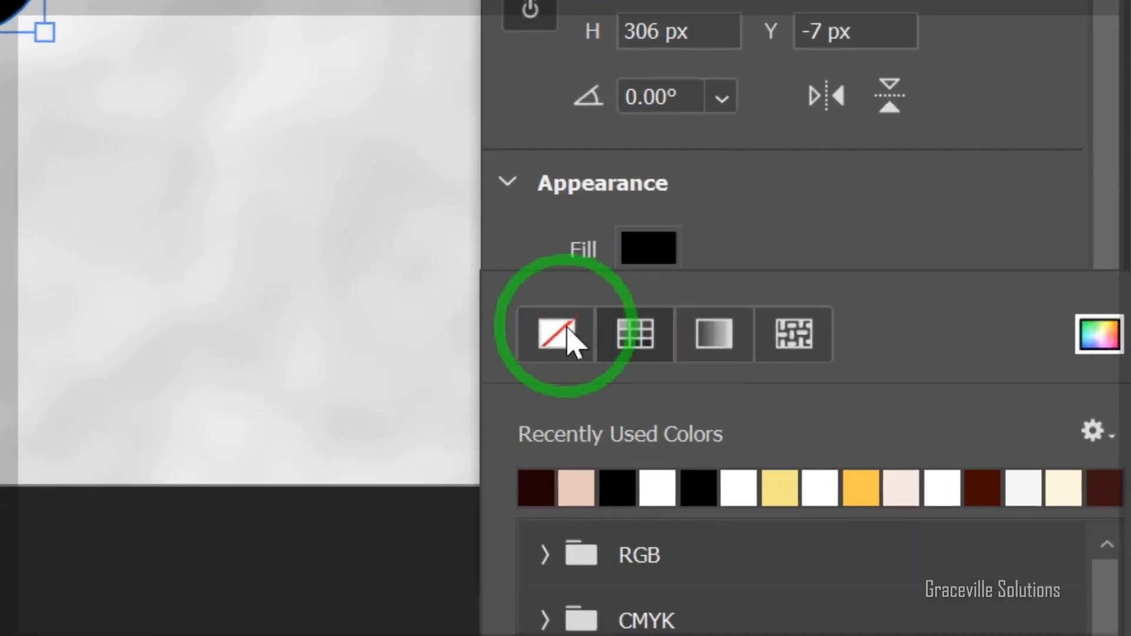
pyautogui.click(692, 362)
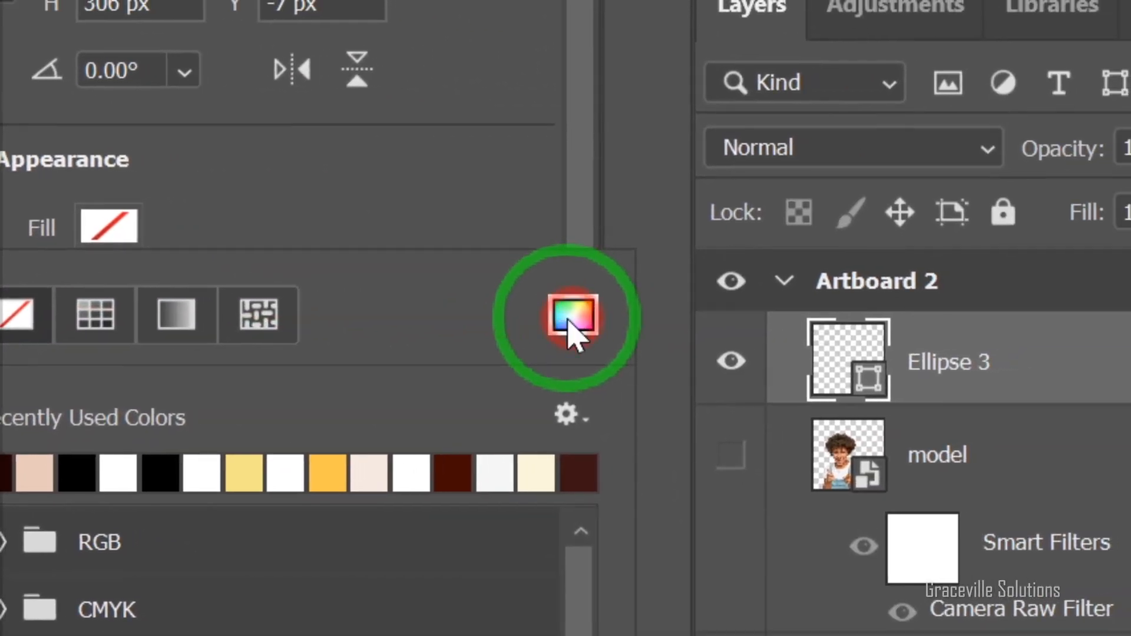
pyautogui.click(1002, 323)
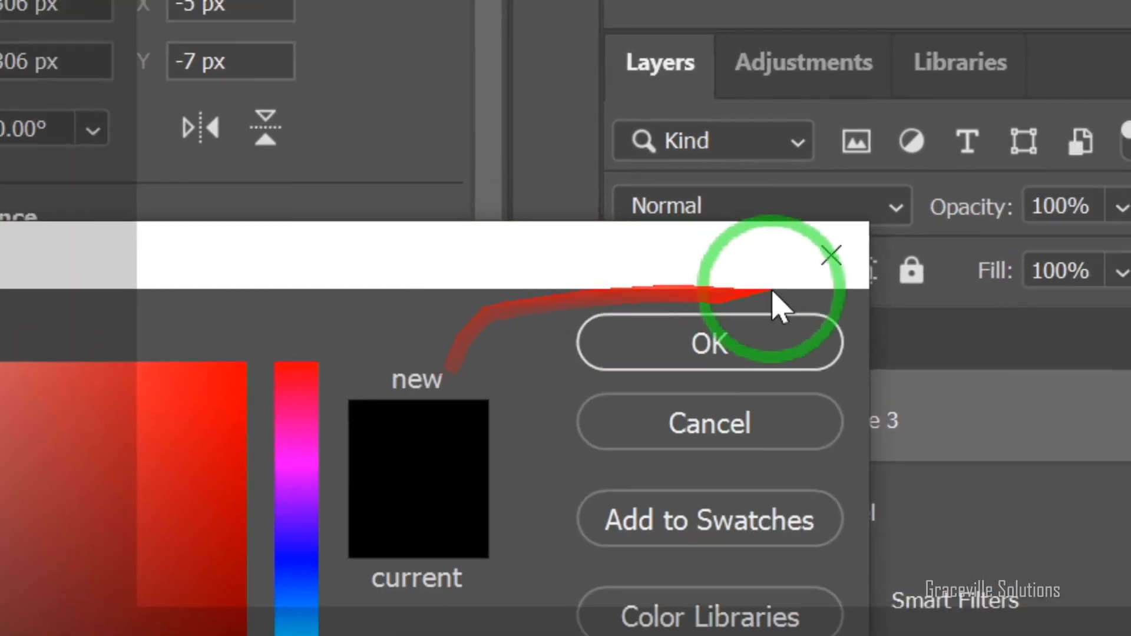
pyautogui.click(831, 255)
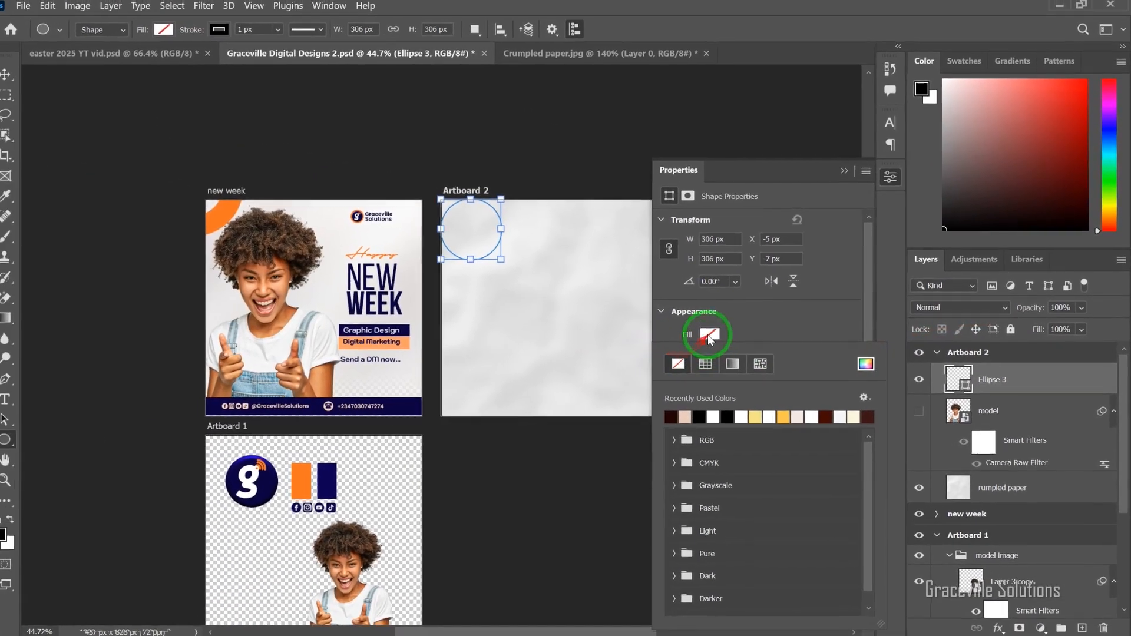
# Set the circle's stroke to the orange sampled from the colour palette on Artboard 1
pyautogui.click(761, 333)
pyautogui.click(711, 357)
pyautogui.click(870, 374)
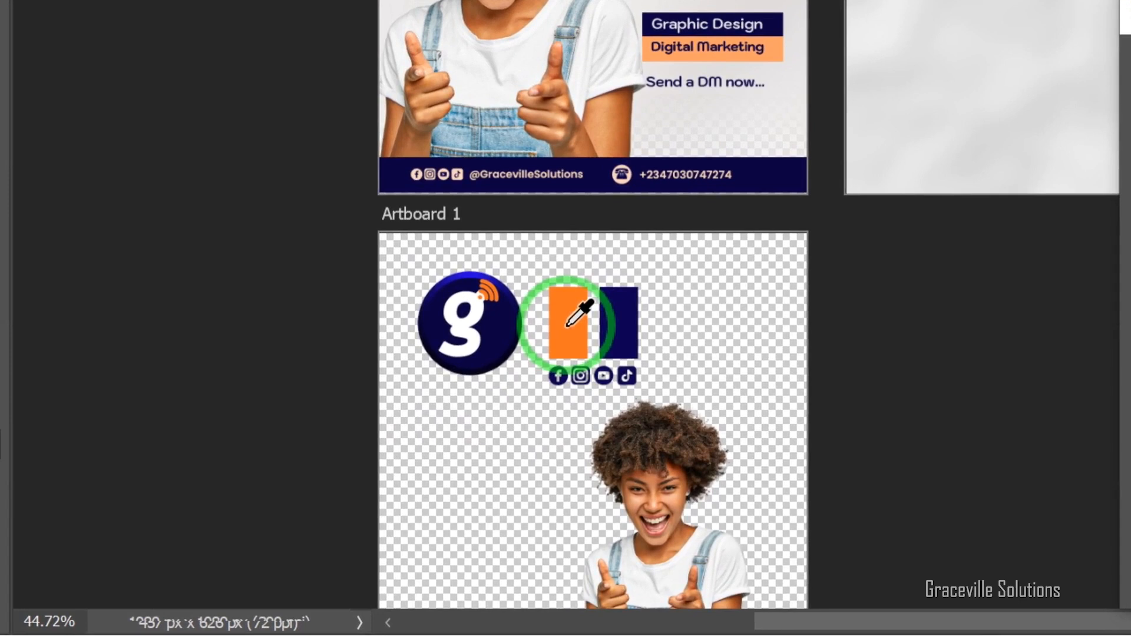
pyautogui.click(567, 323)
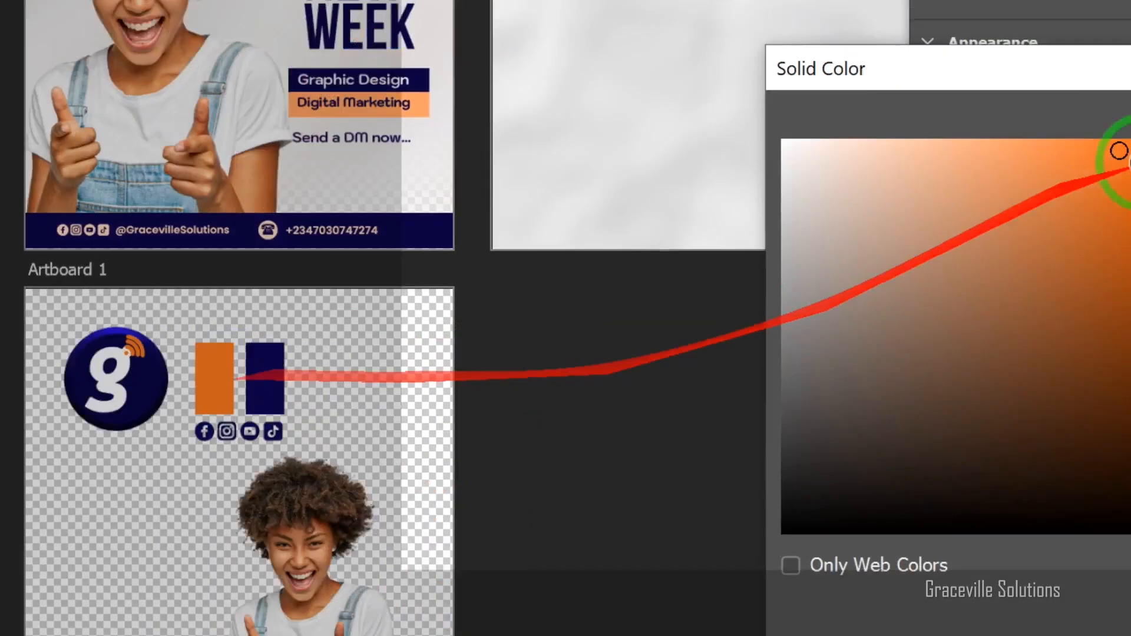
pyautogui.click(874, 299)
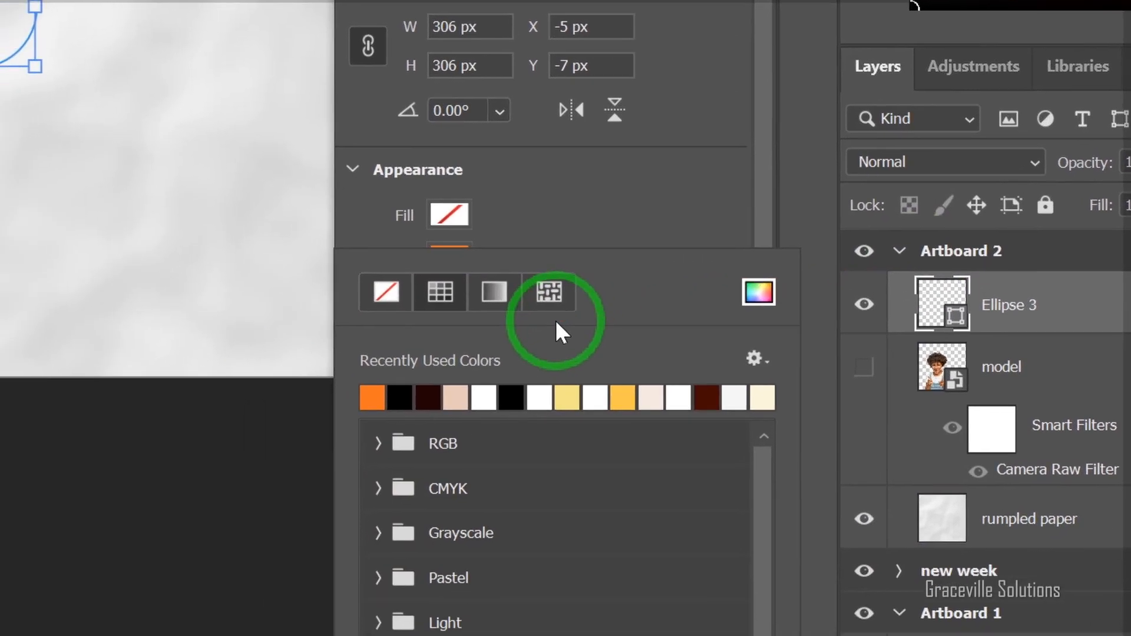
pyautogui.click(458, 245)
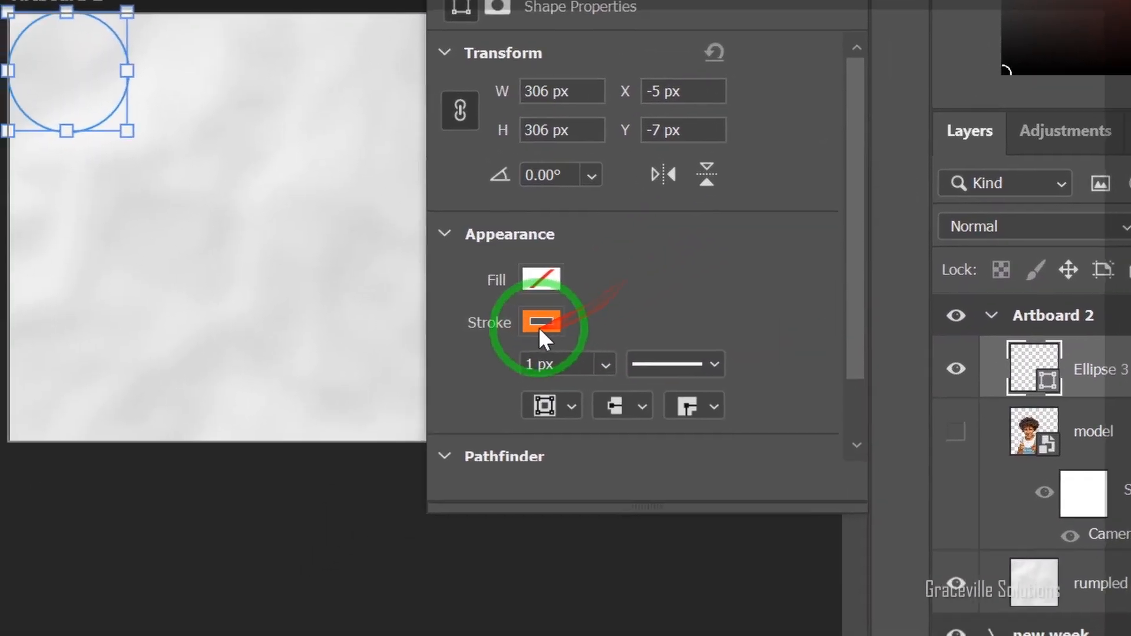
# Thicken the circle's stroke into a bold ring, trying 5 px and raising it to about 43 px
pyautogui.click(535, 320)
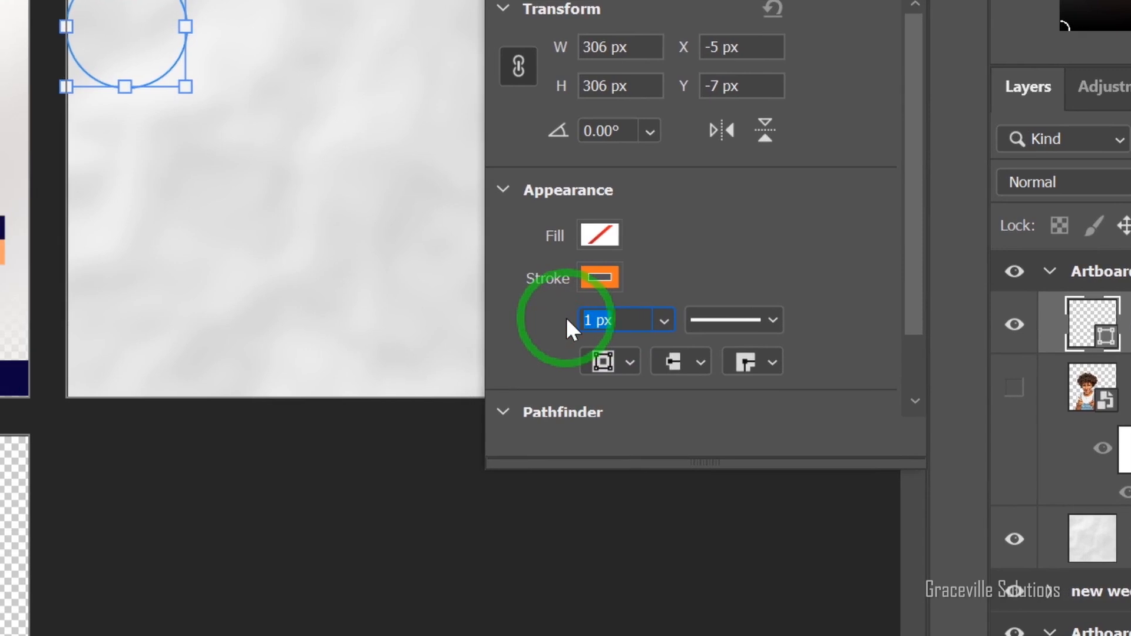
pyautogui.write('5')
pyautogui.press('Return')
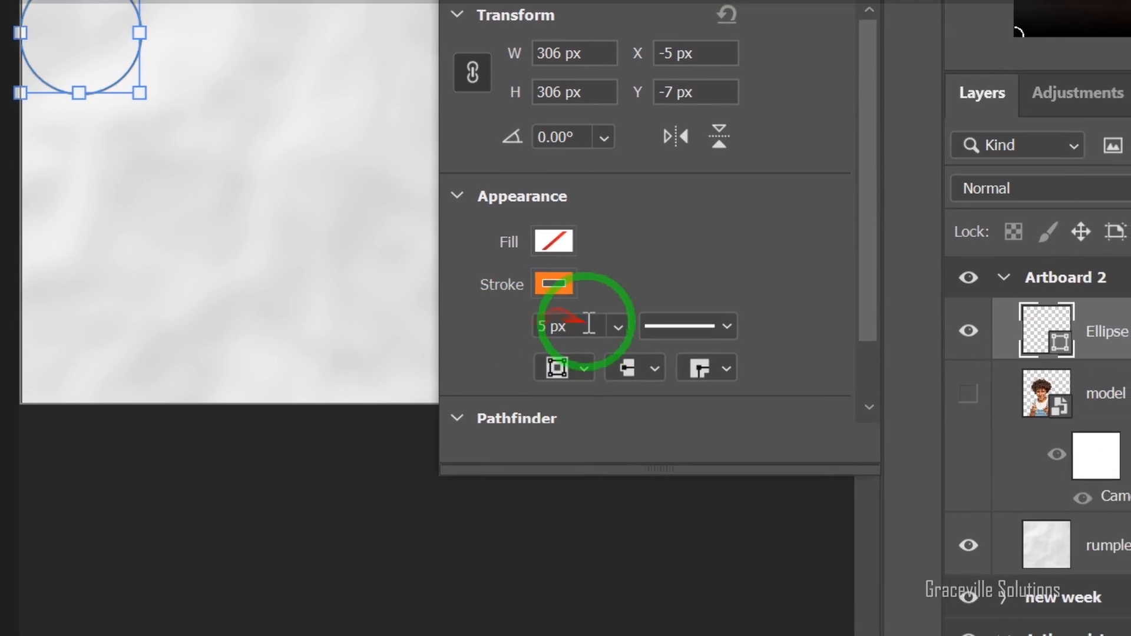
pyautogui.click(663, 320)
pyautogui.moveTo(663, 354); pyautogui.dragTo(697, 353)
pyautogui.click(584, 319)
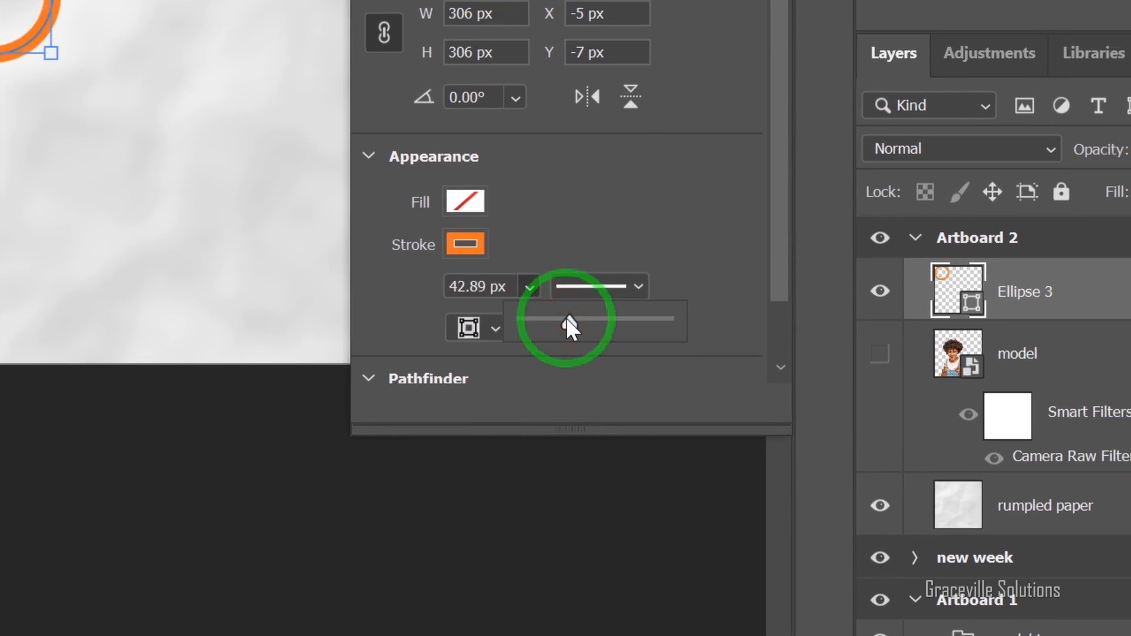
pyautogui.moveTo(567, 317); pyautogui.dragTo(576, 318)
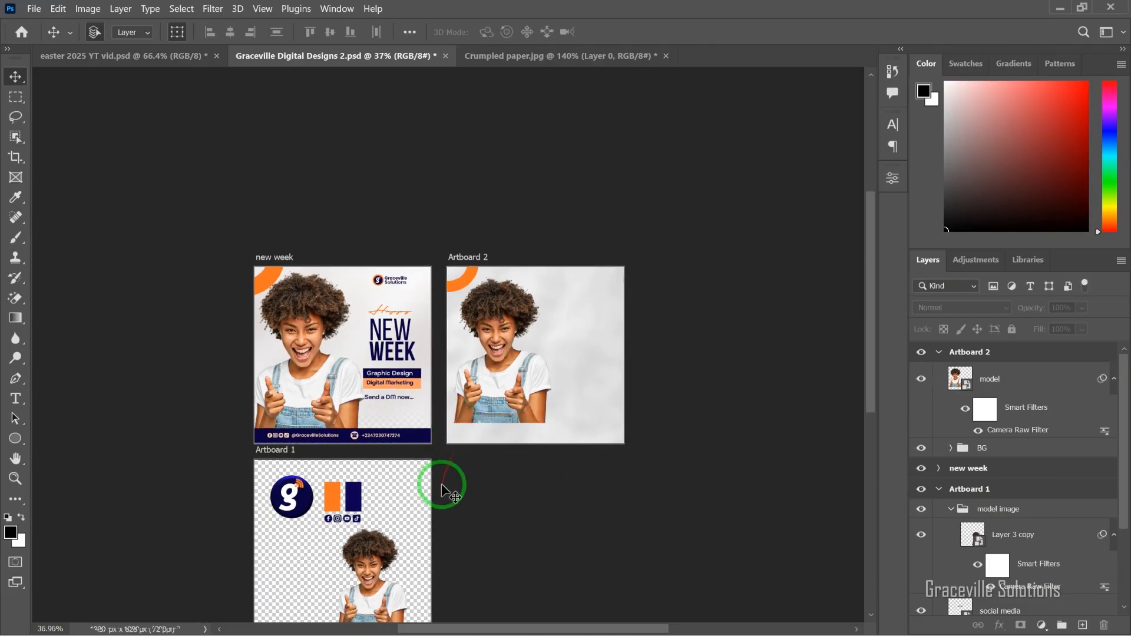
# Copy the round logo from Artboard 1 to the upper right area of Artboard 2
pyautogui.scroll(3, 376, 334)
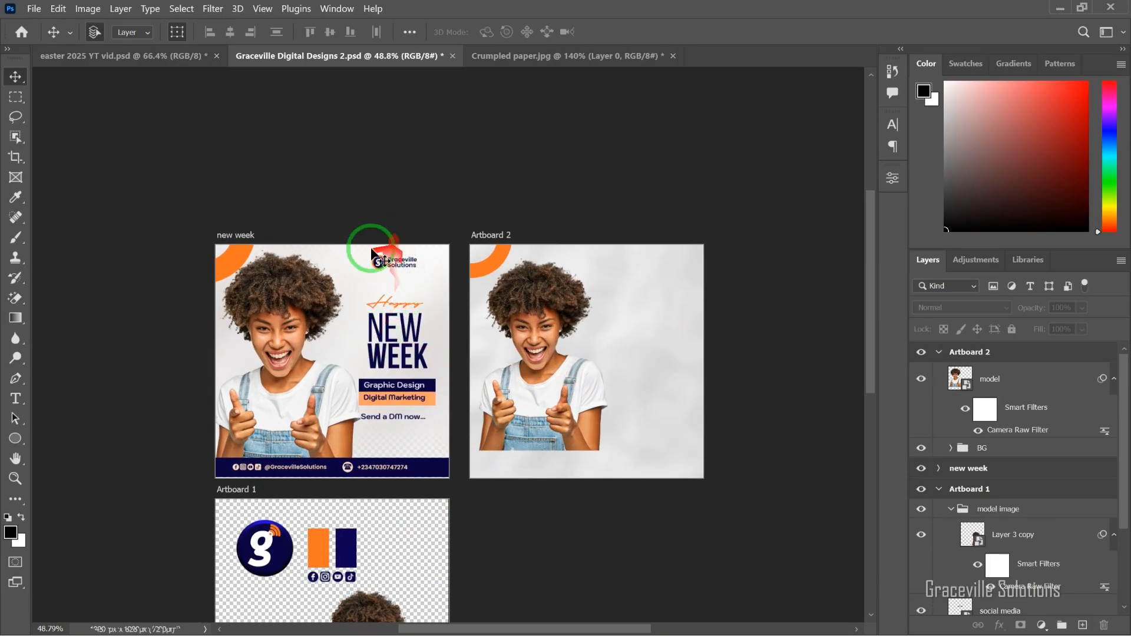
pyautogui.moveTo(405, 336); pyautogui.dragTo(407, 349)
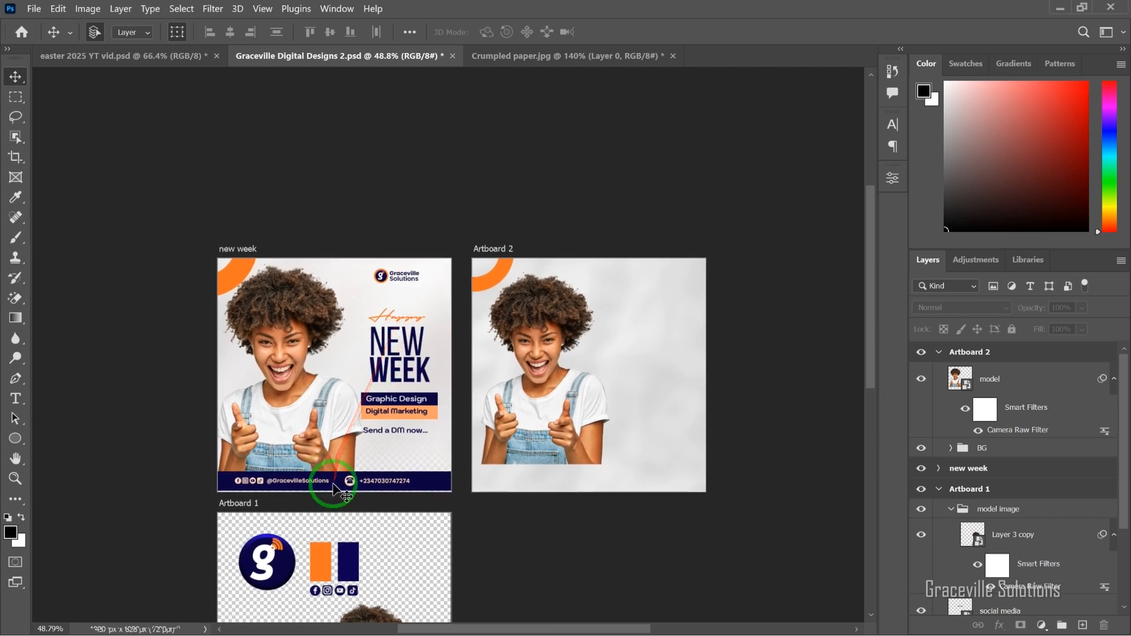
pyautogui.scroll(-2, 333, 458)
pyautogui.moveTo(296, 552); pyautogui.dragTo(600, 320)
pyautogui.scroll(3, 612, 303)
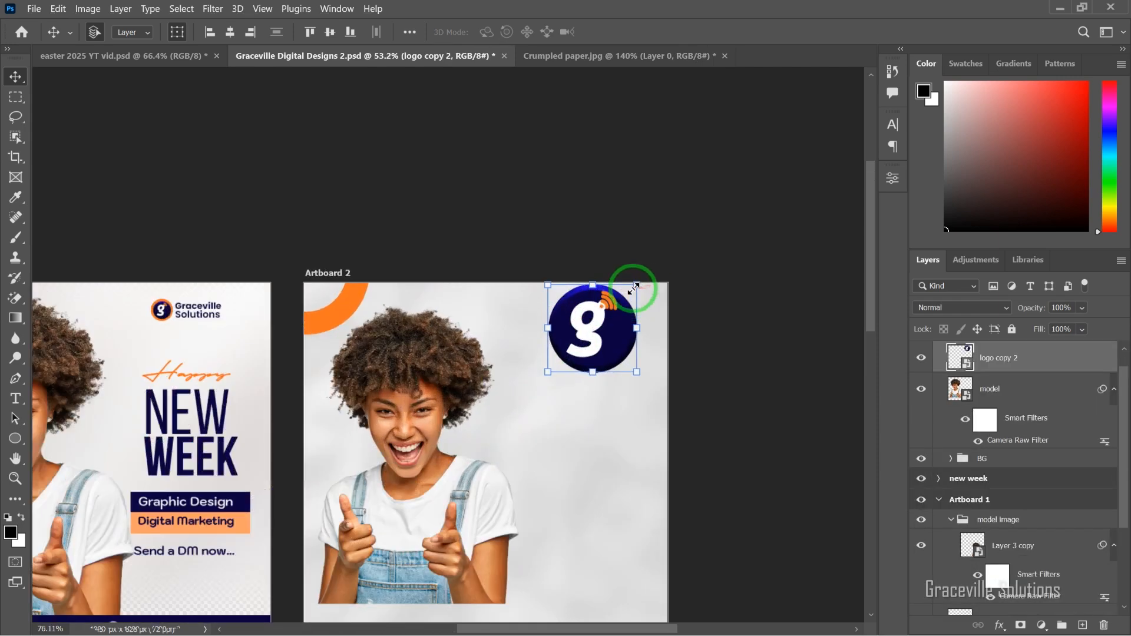
# Scale the logo copy down to about 8.47% and move it close to the top edge of Artboard 2
pyautogui.moveTo(641, 281); pyautogui.dragTo(570, 350)
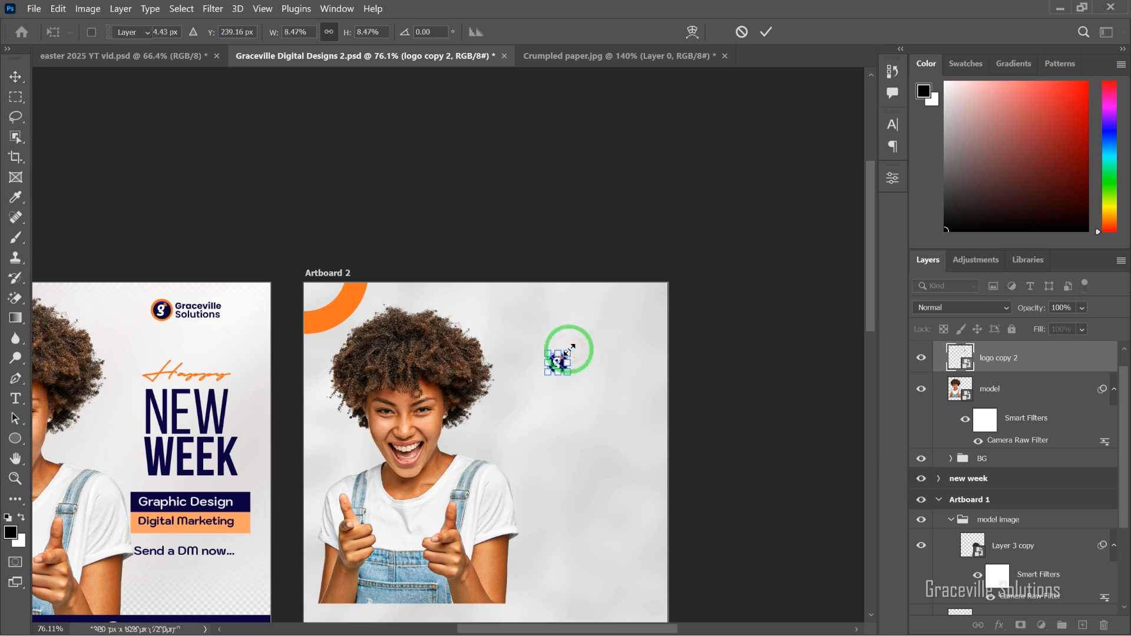
pyautogui.click(606, 218)
pyautogui.click(606, 218)
pyautogui.moveTo(561, 365); pyautogui.dragTo(565, 315)
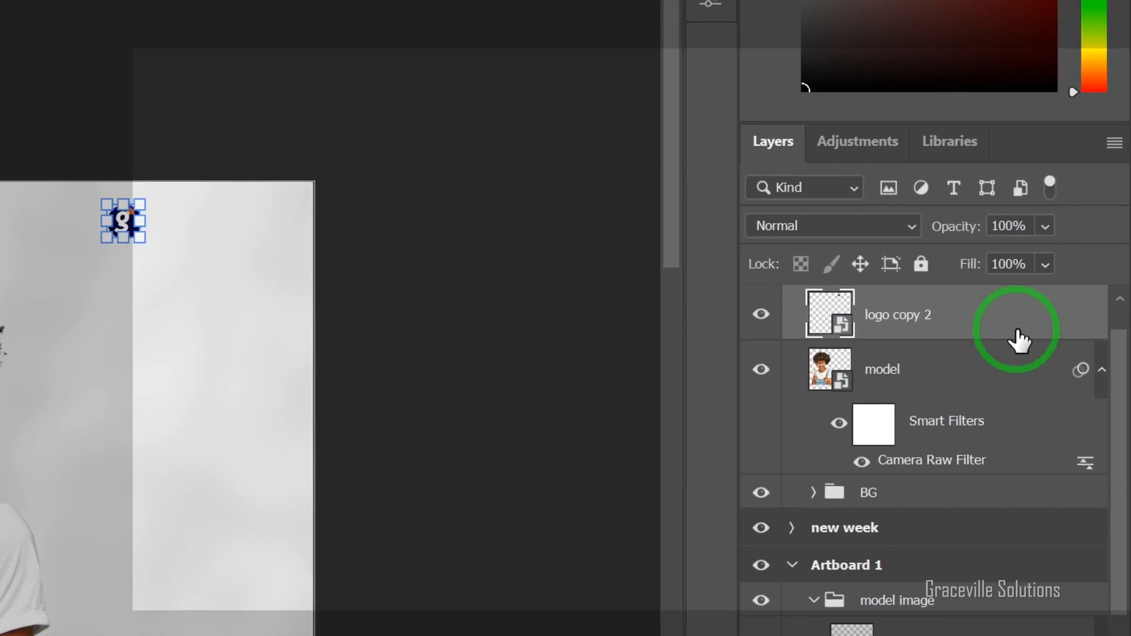
# Add a stroke layer style to the logo copy on Artboard 2 and set its position to Outside
pyautogui.rightClick(1068, 371)
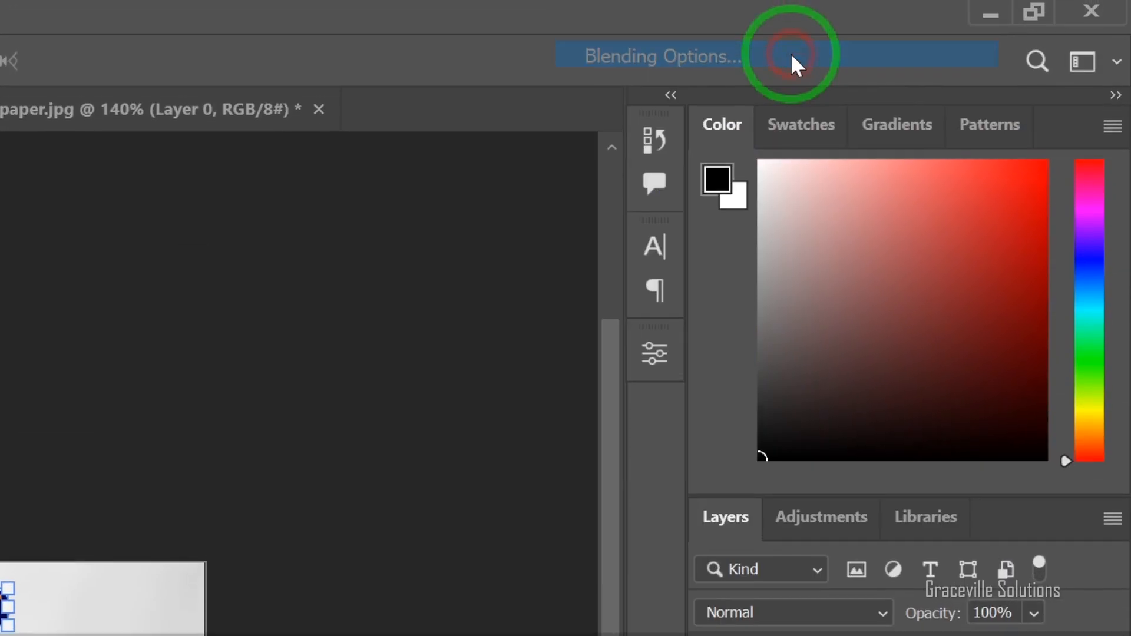
pyautogui.click(790, 56)
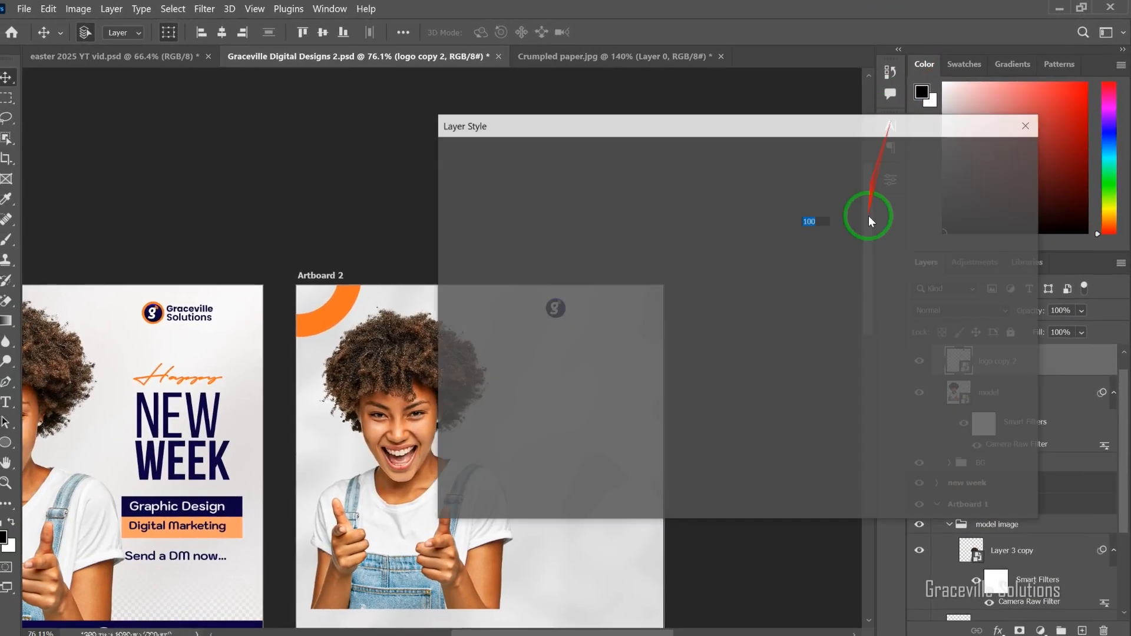
pyautogui.moveTo(804, 126); pyautogui.dragTo(951, 83)
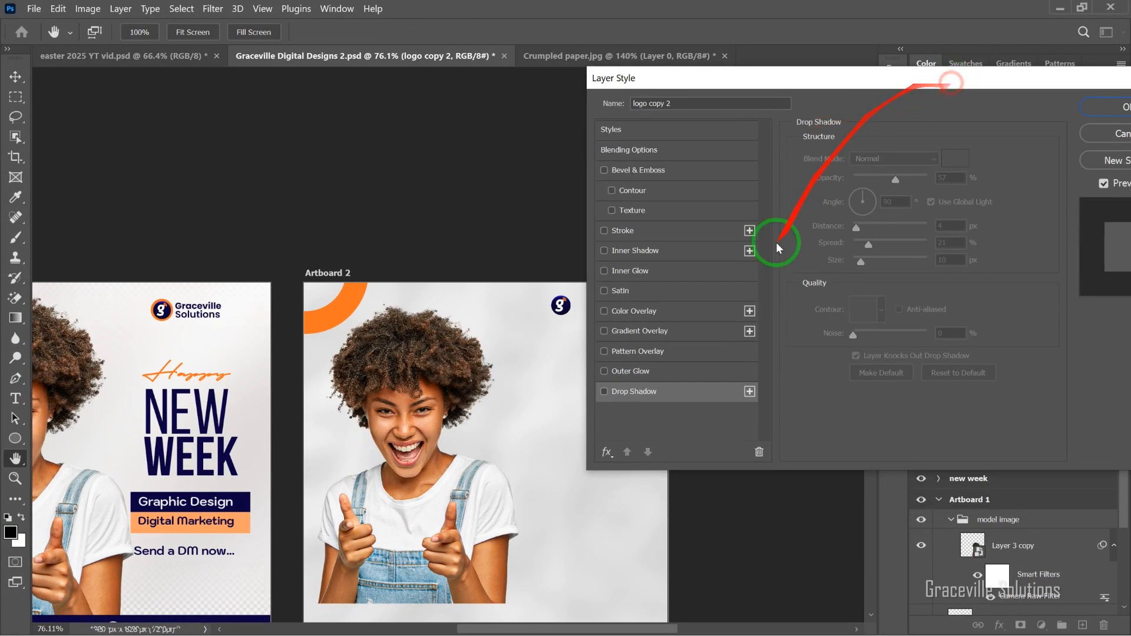
pyautogui.click(646, 233)
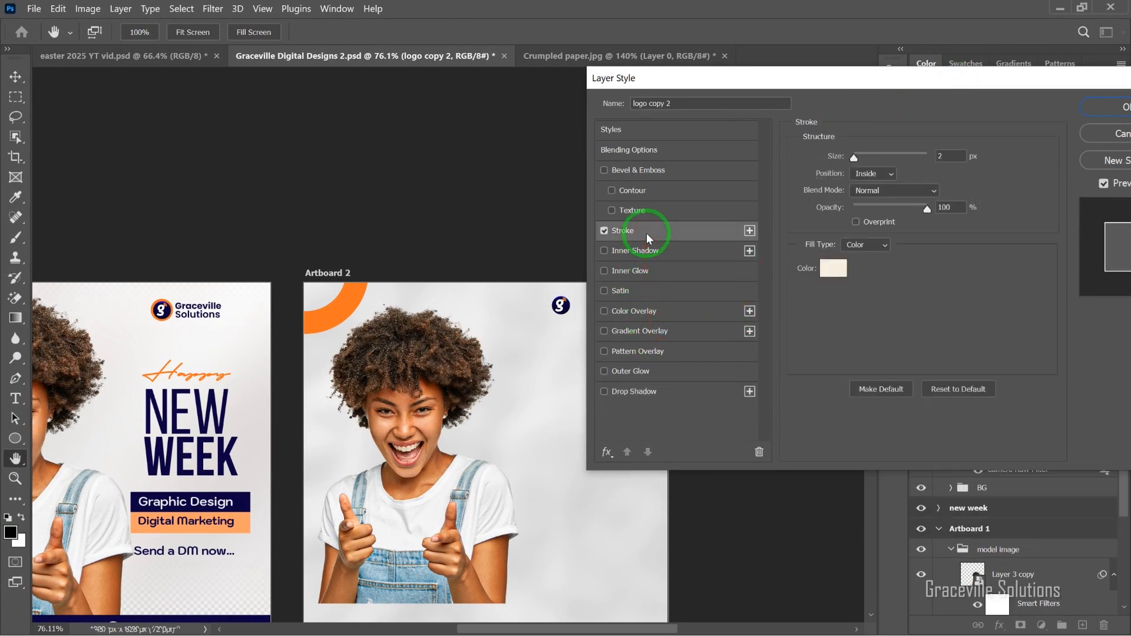
pyautogui.click(892, 178)
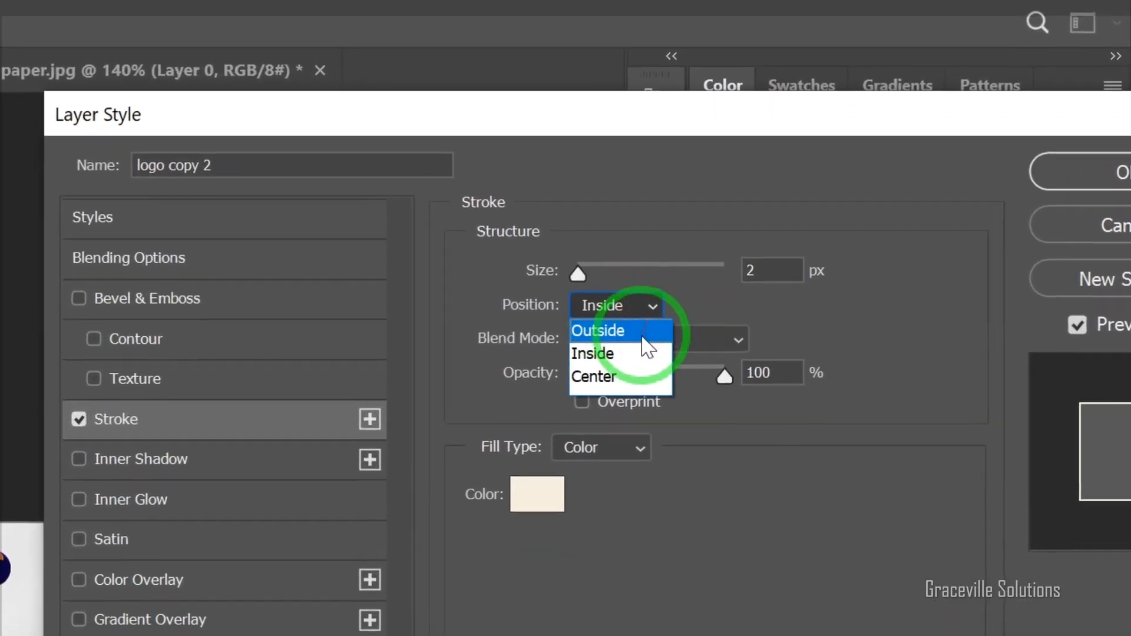
pyautogui.click(878, 185)
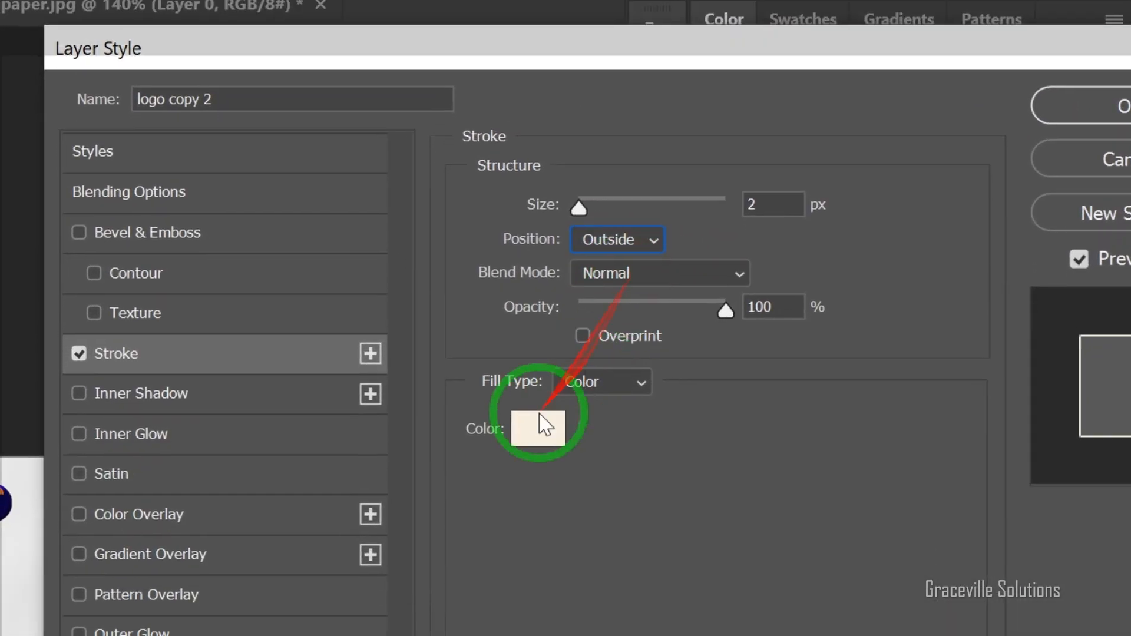
# Set the logo's stroke colour to the orange sampled from the ring on Artboard 2
pyautogui.click(545, 424)
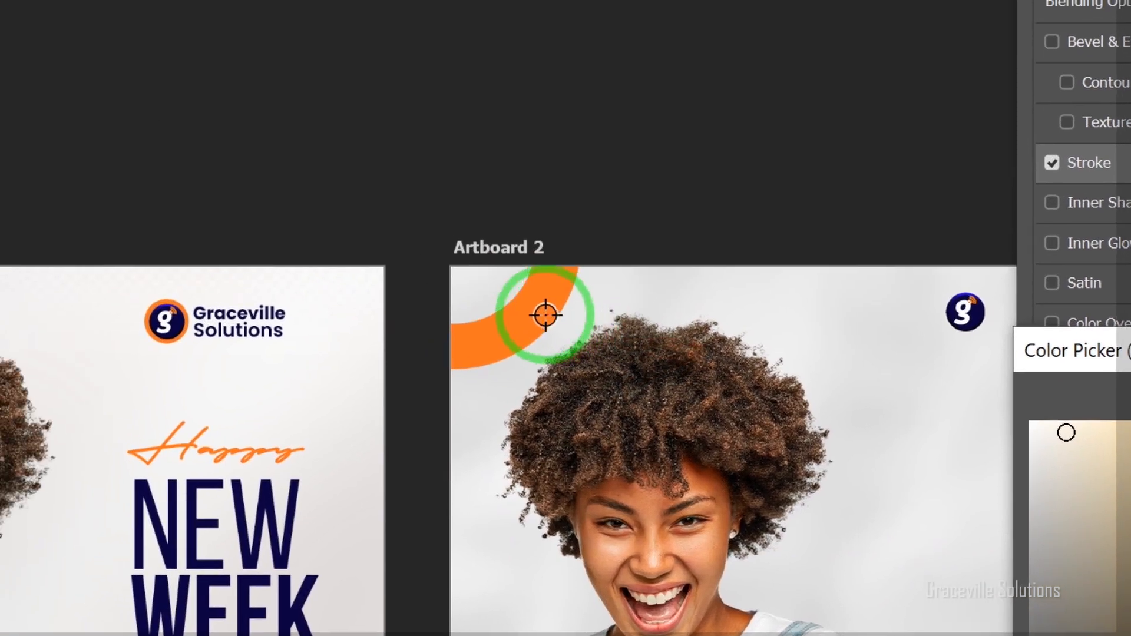
pyautogui.click(565, 321)
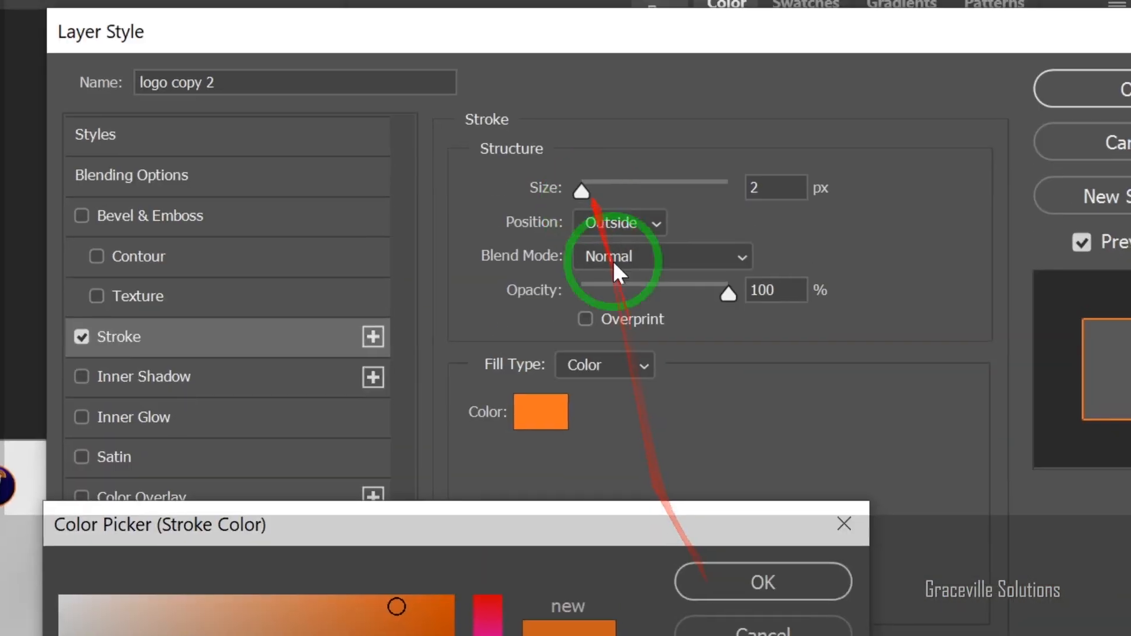
pyautogui.click(763, 582)
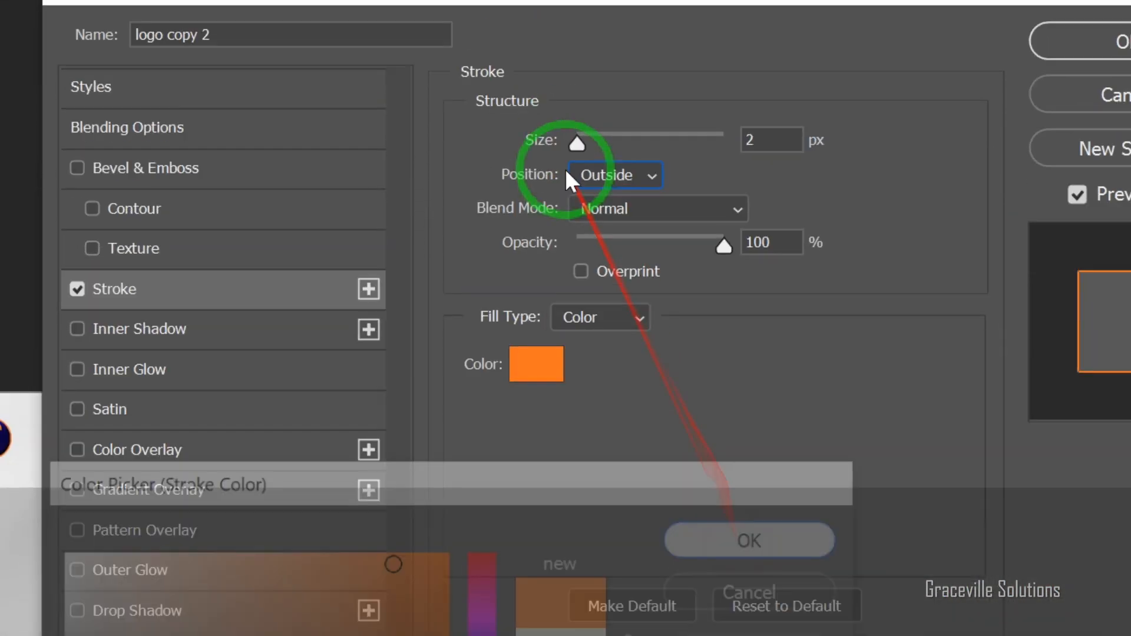
# Thicken the logo's stroke slightly into an orange border and apply the layer style
pyautogui.moveTo(583, 190); pyautogui.dragTo(586, 189)
pyautogui.moveTo(581, 313); pyautogui.dragTo(588, 316)
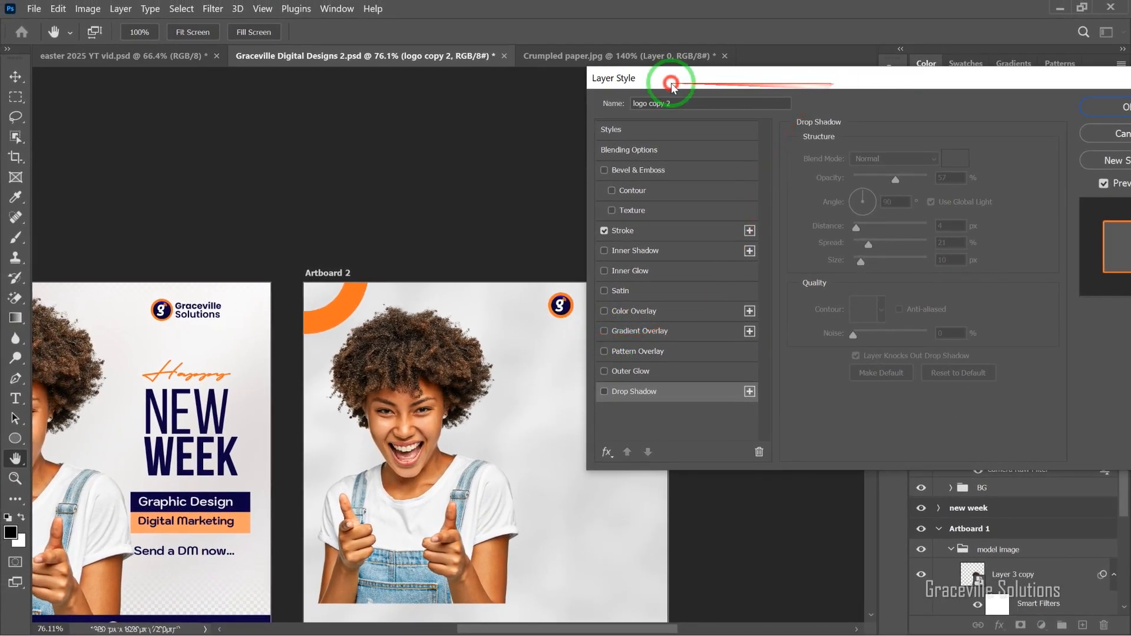
pyautogui.moveTo(705, 87); pyautogui.dragTo(506, 103)
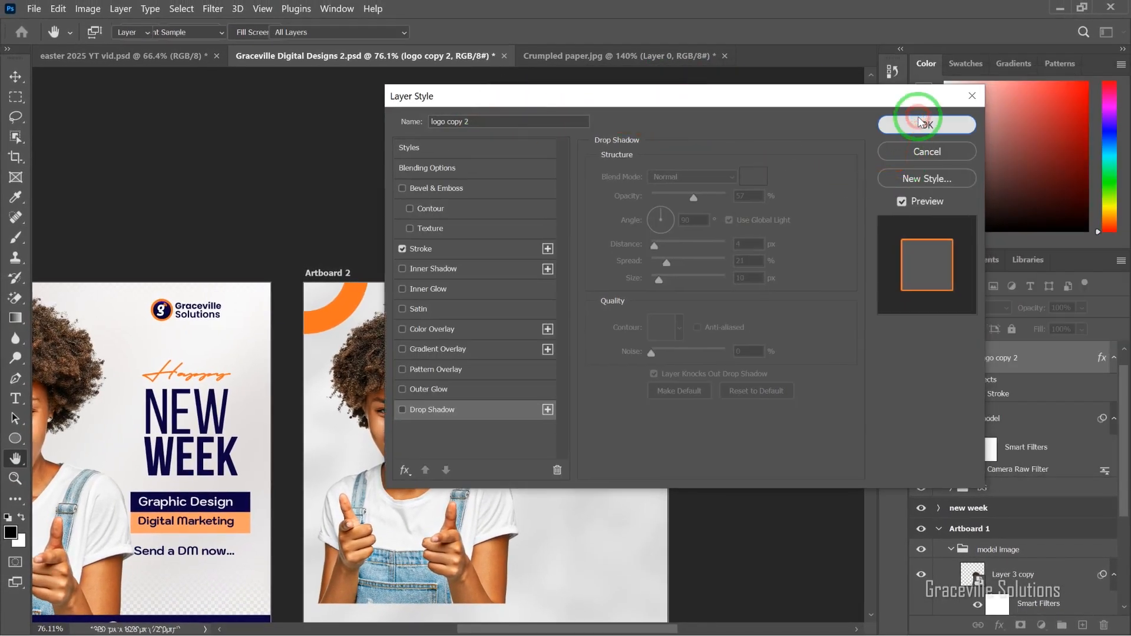
pyautogui.click(920, 121)
pyautogui.click(637, 197)
# Add the text "Graceville" beside the logo on Artboard 2
pyautogui.scroll(-3, 638, 197)
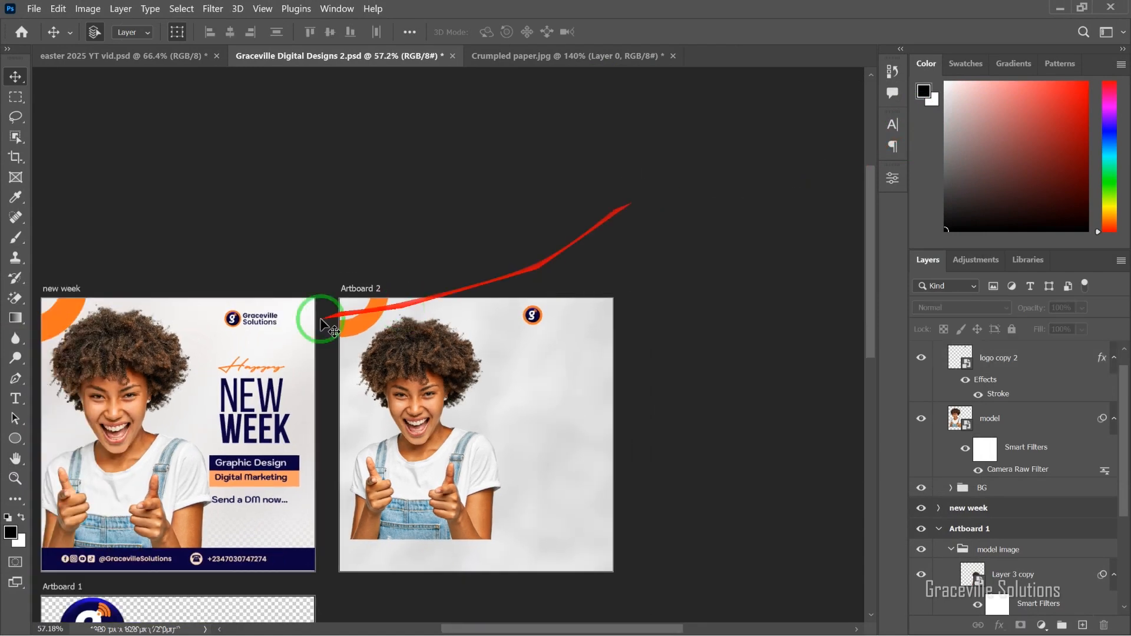
pyautogui.scroll(3, 323, 324)
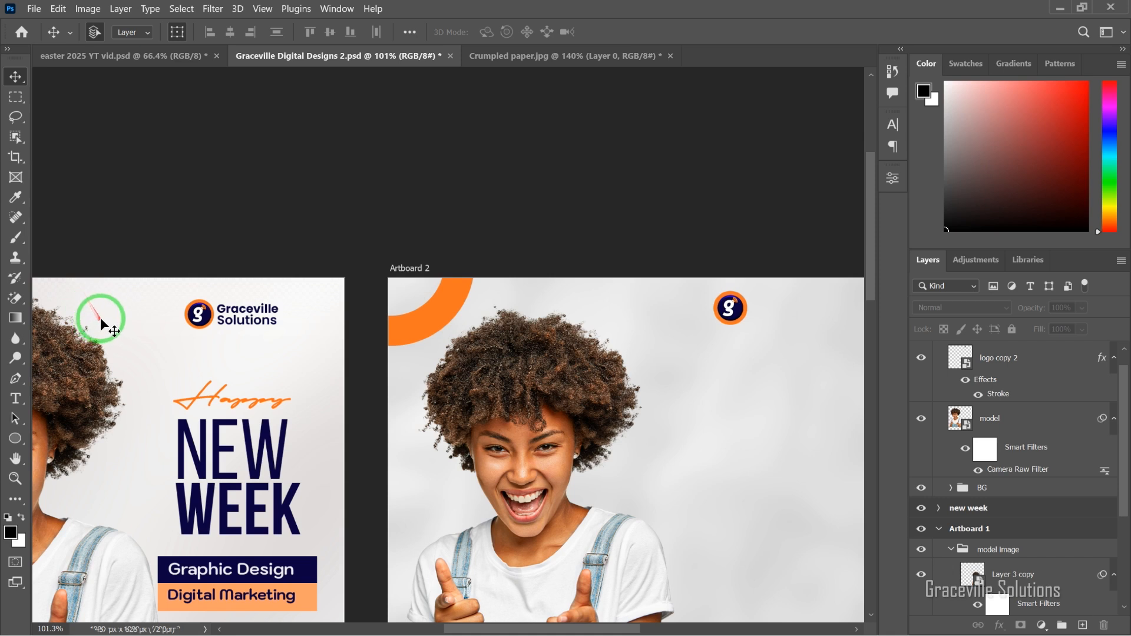
pyautogui.press('t')
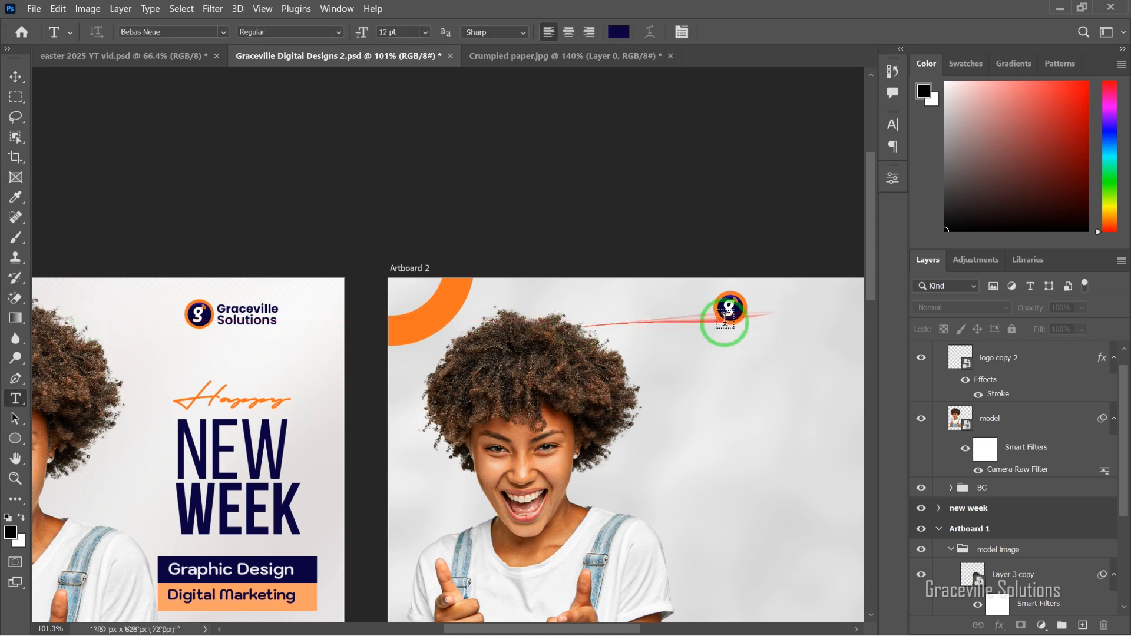
pyautogui.click(758, 302)
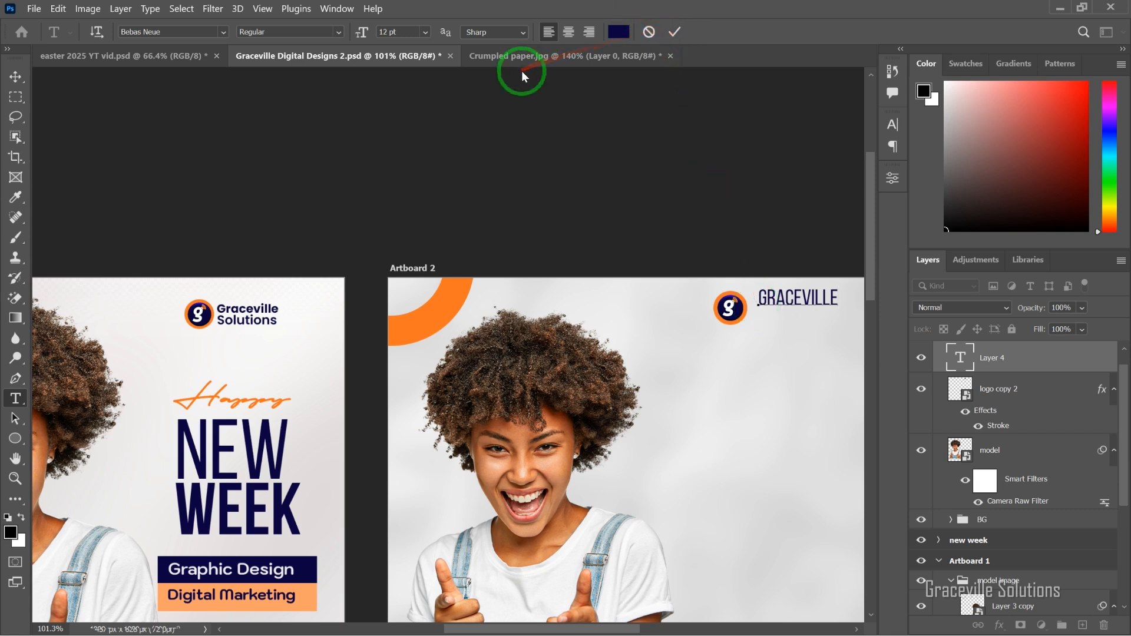
# Change the font of the Graceville text to Montserrat SemiBold
pyautogui.hotkey('ctrl', 'a')
pyautogui.click(221, 34)
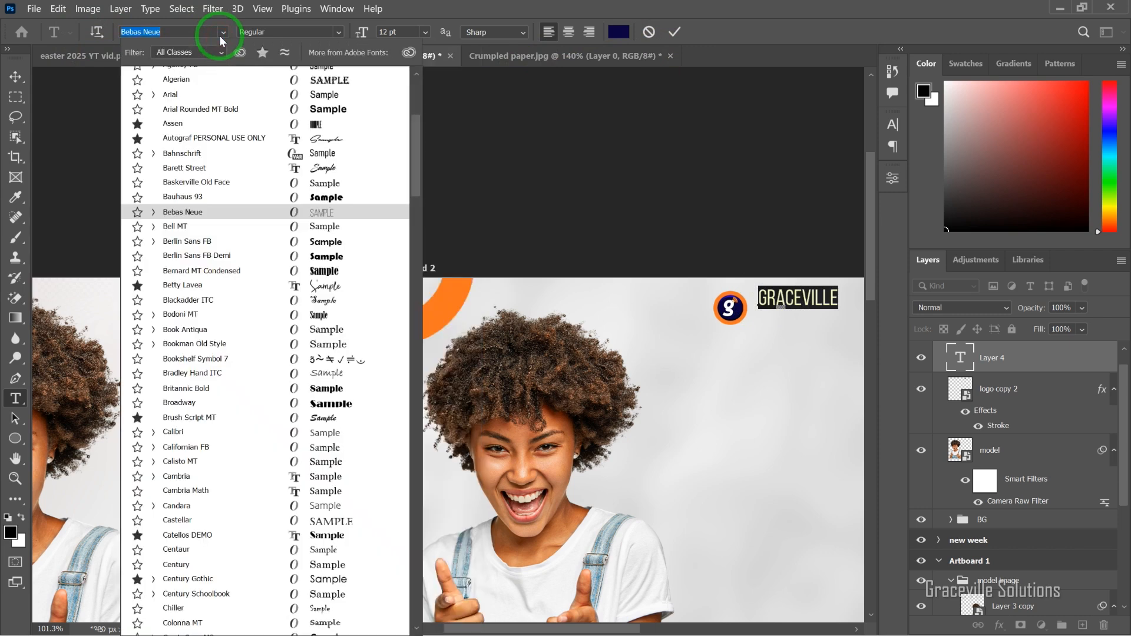
pyautogui.write('mon')
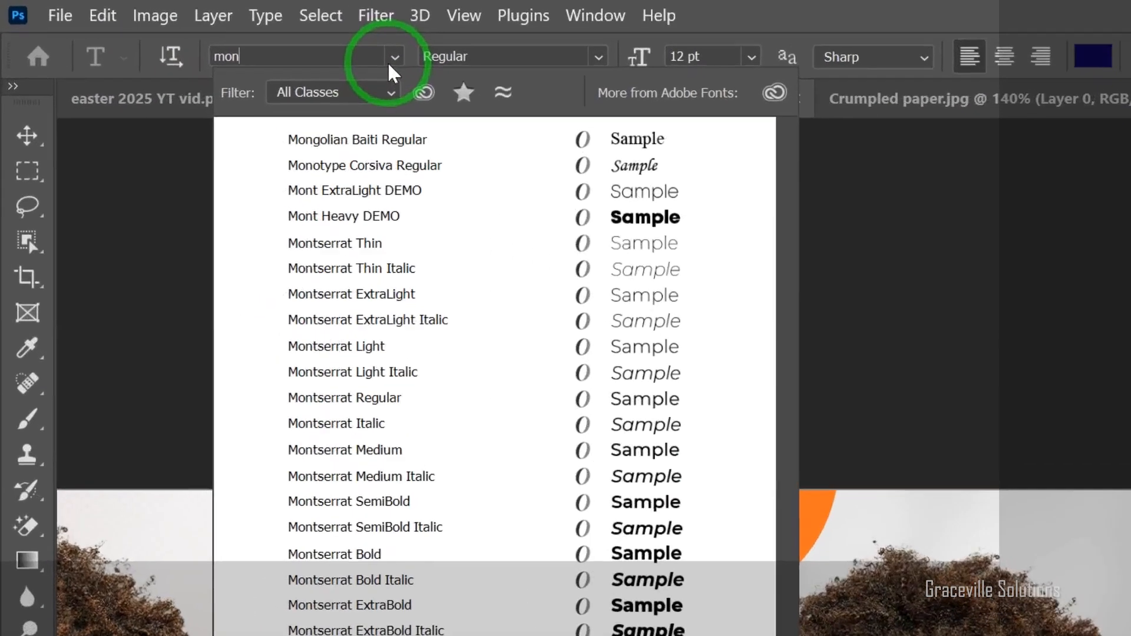
pyautogui.write('tserr')
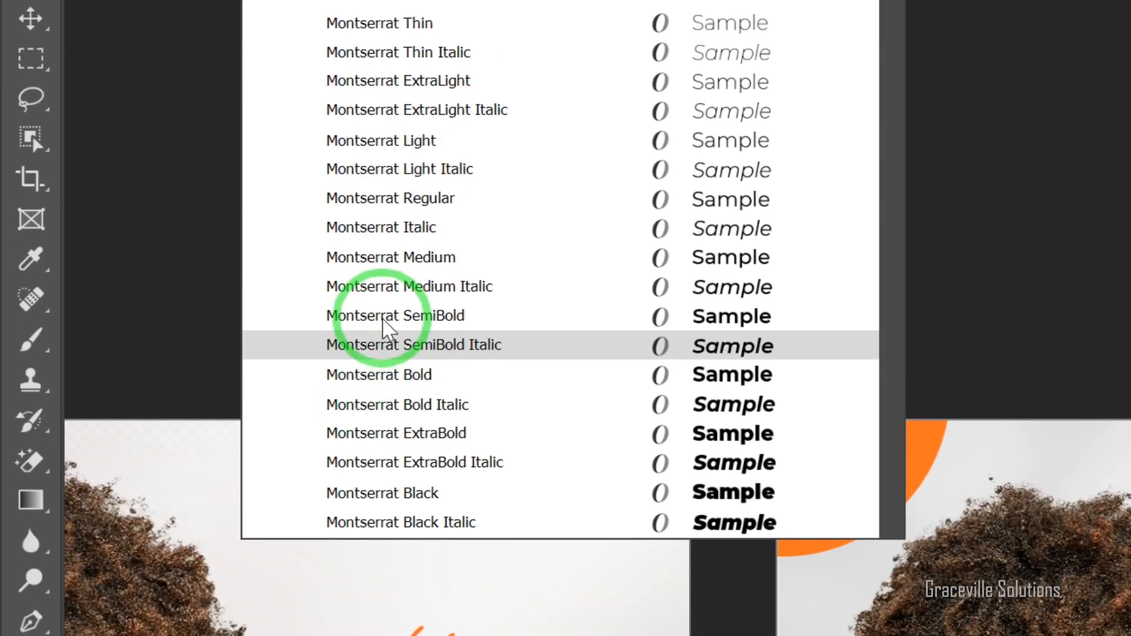
pyautogui.click(384, 321)
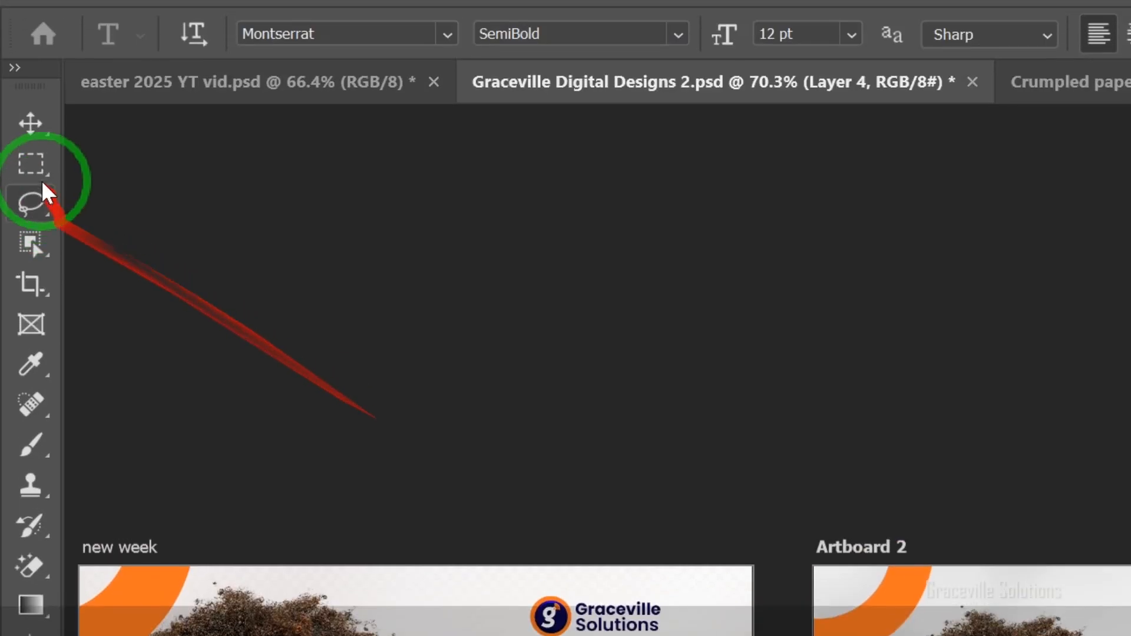
# Move the Graceville text close to the logo and scale it down to about 7.96 pt
pyautogui.click(30, 20)
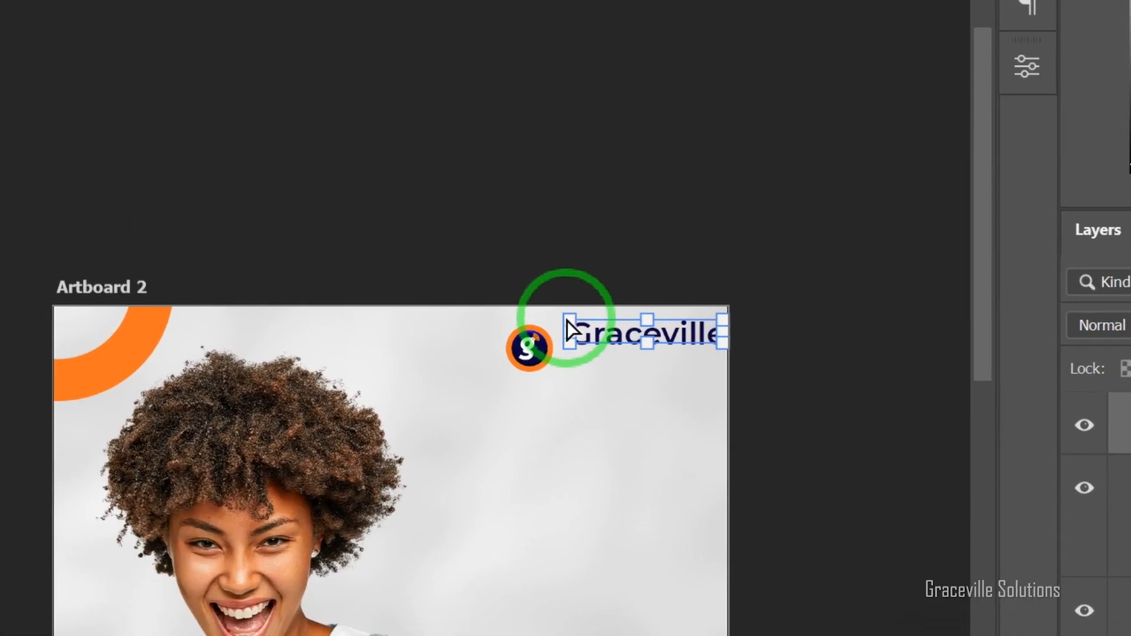
pyautogui.press('ctrl')
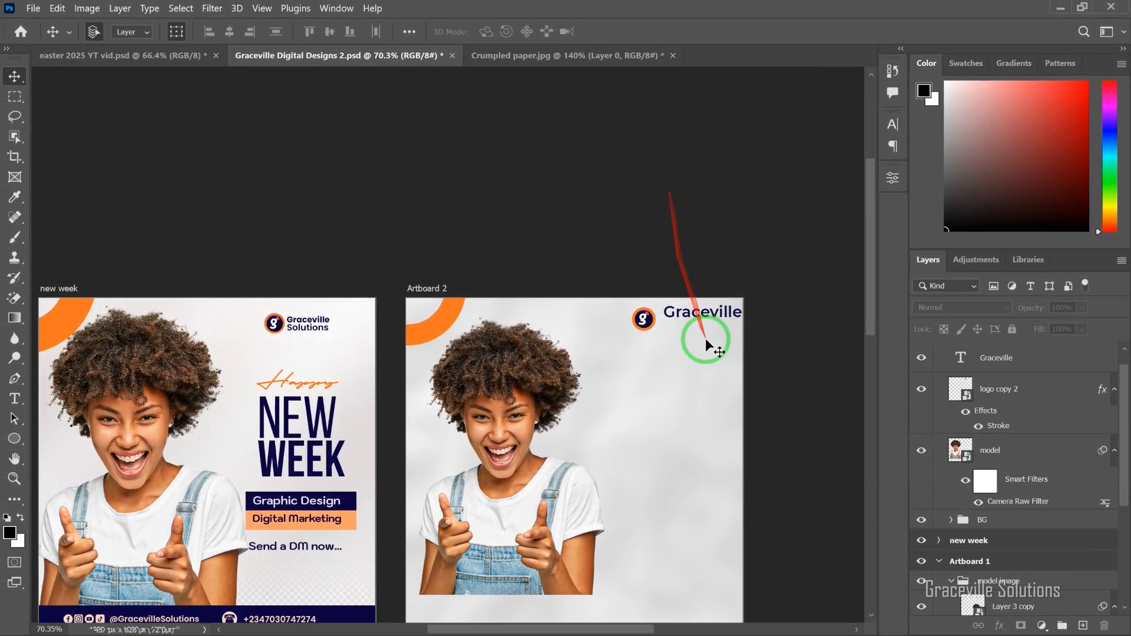
pyautogui.moveTo(708, 317); pyautogui.dragTo(700, 328)
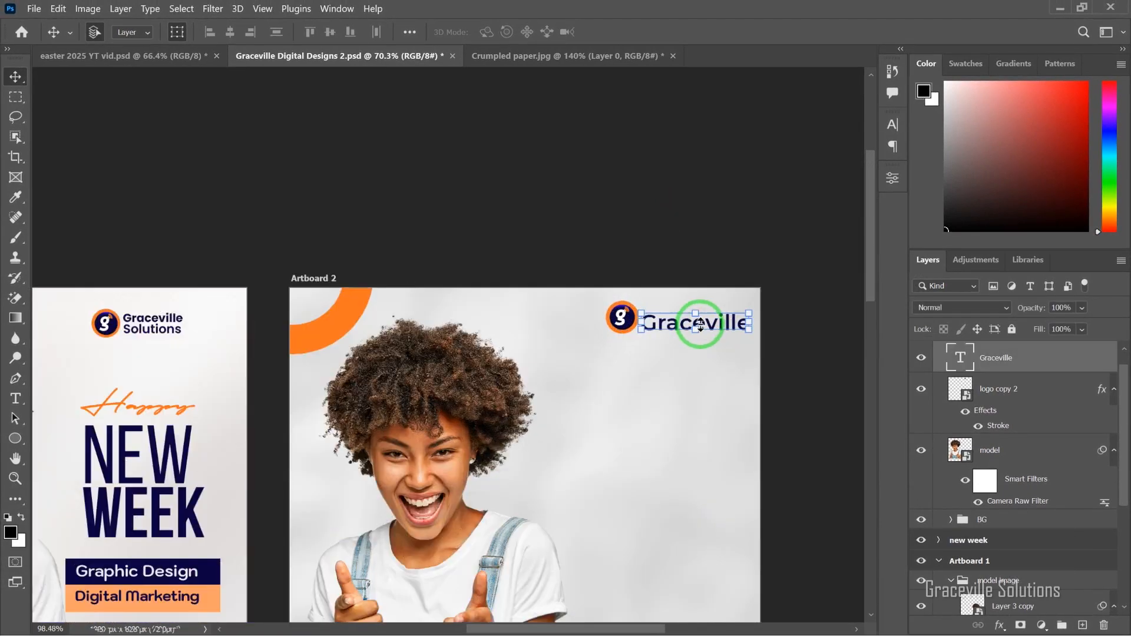
pyautogui.scroll(3, 702, 328)
pyautogui.moveTo(774, 305); pyautogui.dragTo(711, 330)
pyautogui.press('Return')
# Duplicate the Graceville text directly below itself and change the copy's wording to "Solutions"
pyautogui.doubleClick(710, 327)
pyautogui.write('Solutions')
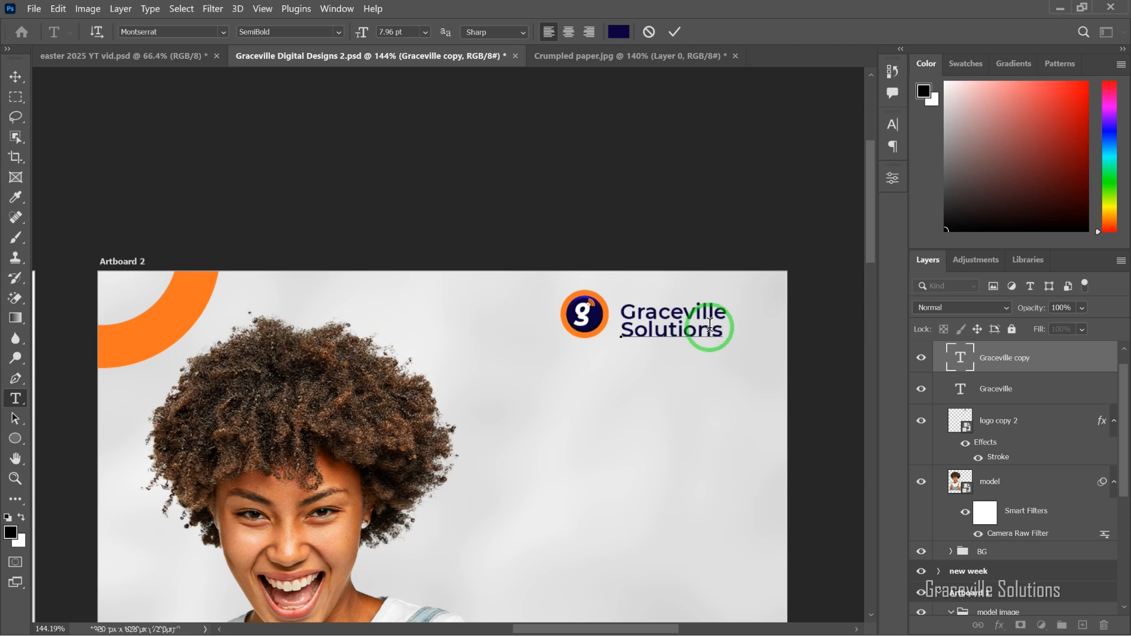
pyautogui.click(721, 122)
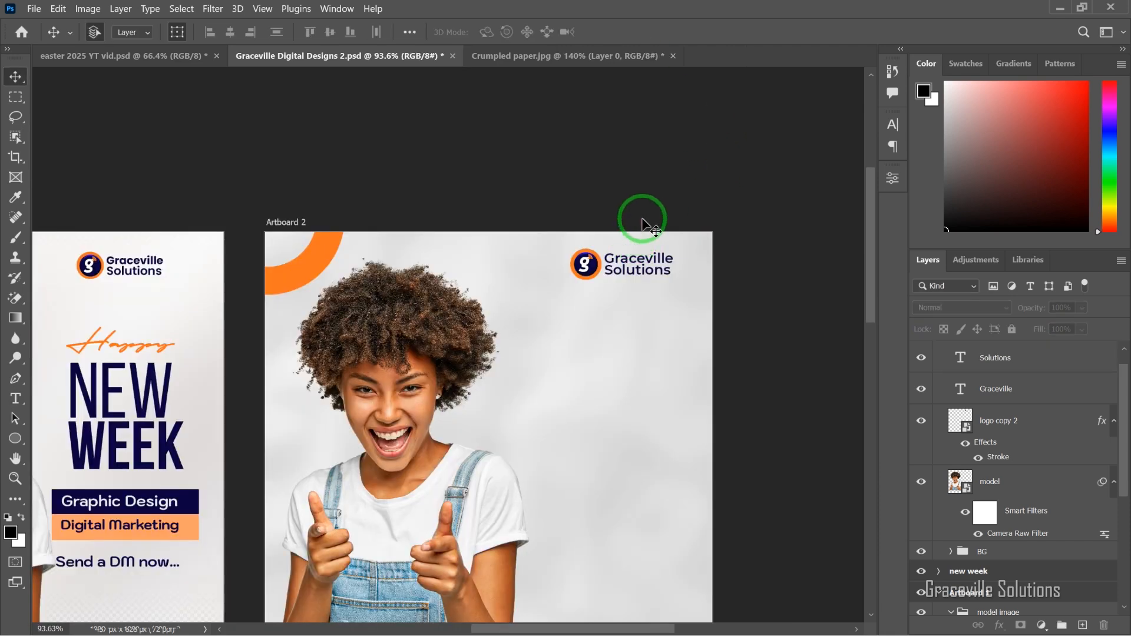
# Group the Solutions, Graceville and logo copy 2 layers and rename the group as logo
pyautogui.scroll(-2, 644, 221)
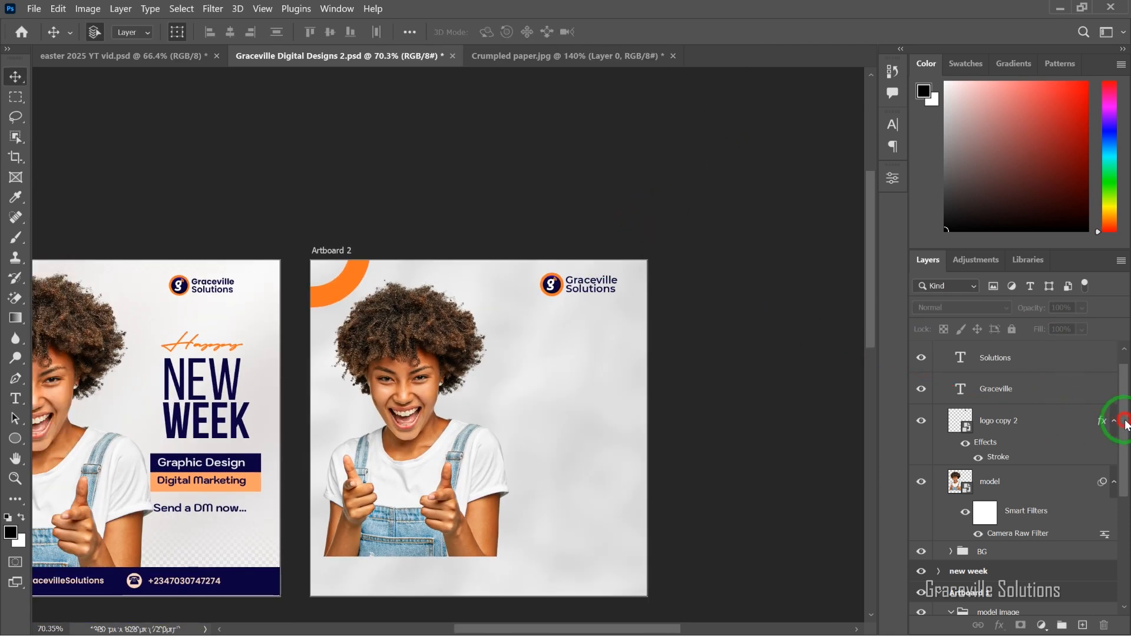
pyautogui.scroll(1, 1125, 423)
pyautogui.click(1025, 417)
pyautogui.click(1034, 443)
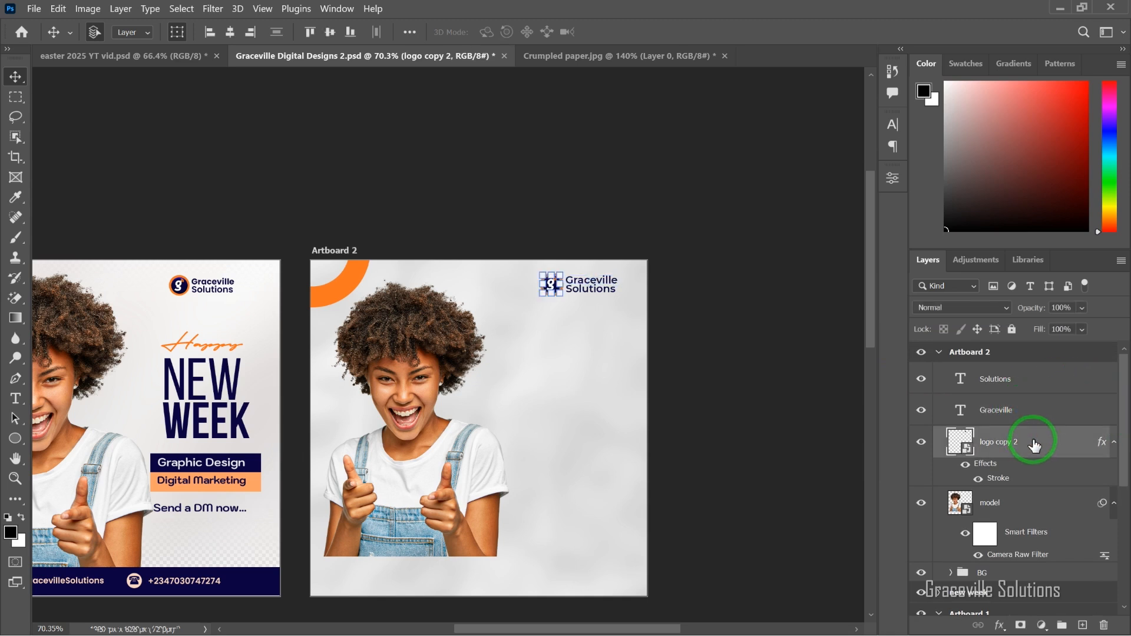
pyautogui.keyDown('shift'); pyautogui.click(1045, 389); pyautogui.keyUp('shift')
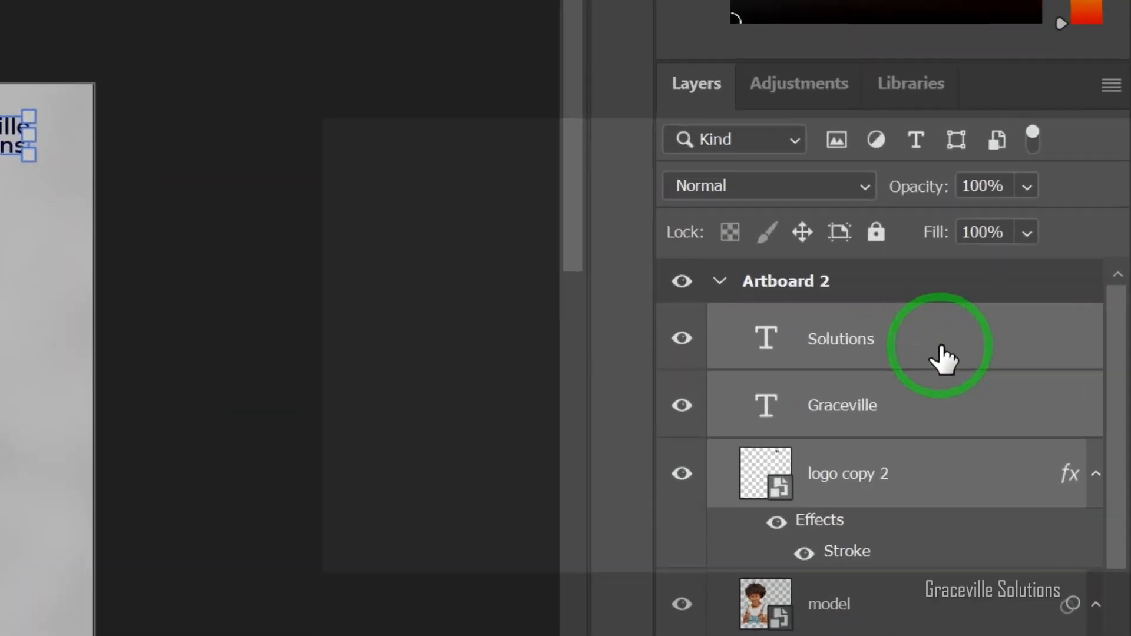
pyautogui.hotkey('ctrl', 'g')
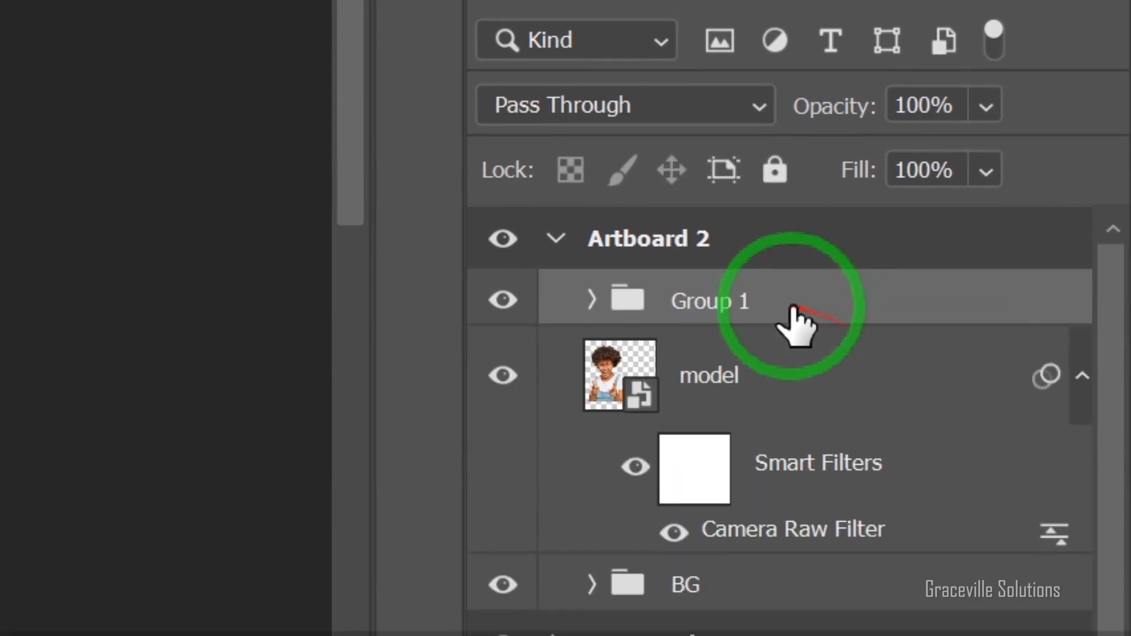
pyautogui.doubleClick(725, 292)
pyautogui.press('BackSpace')
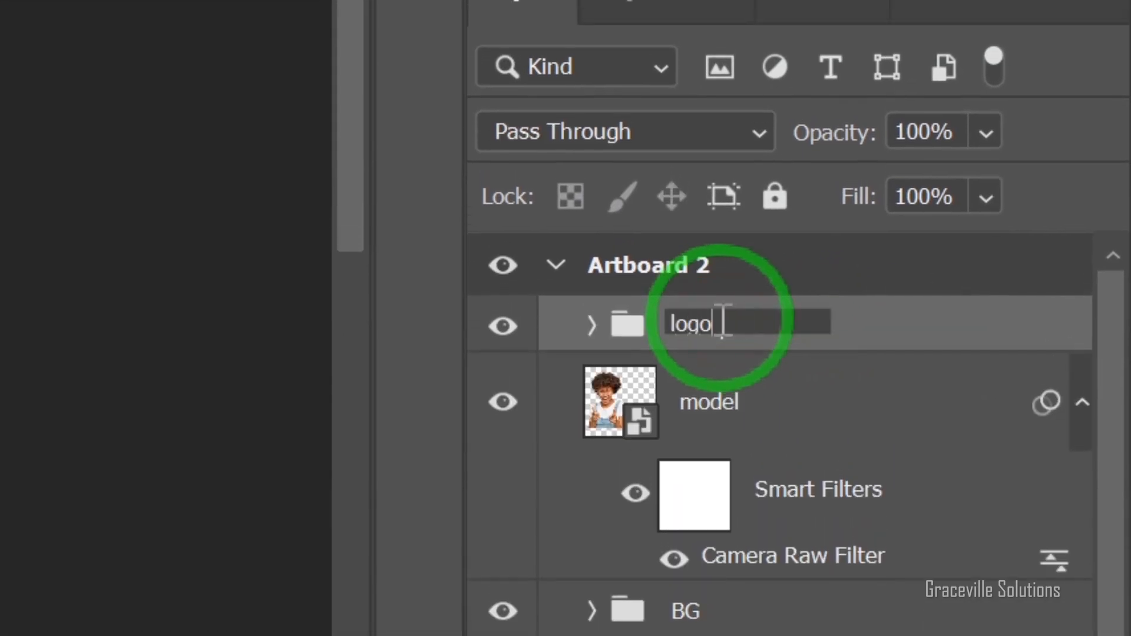
pyautogui.press('Return')
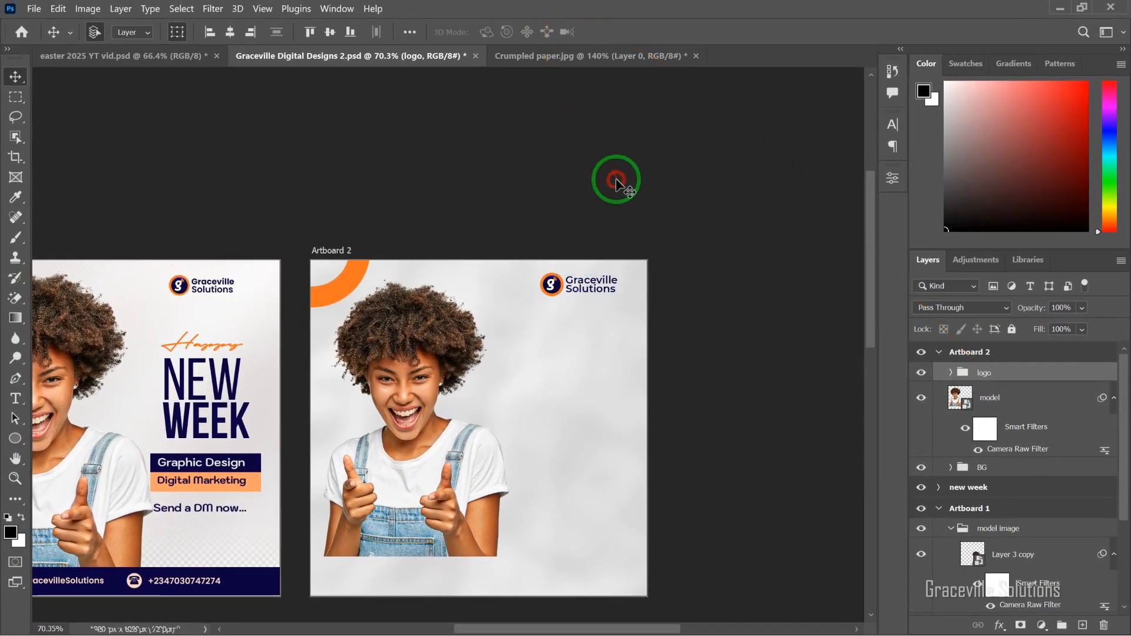
pyautogui.click(616, 181)
# Add the text "Happy" beside the model on Artboard 2 and colour it orange by sampling the corner ring
pyautogui.scroll(-3, 616, 182)
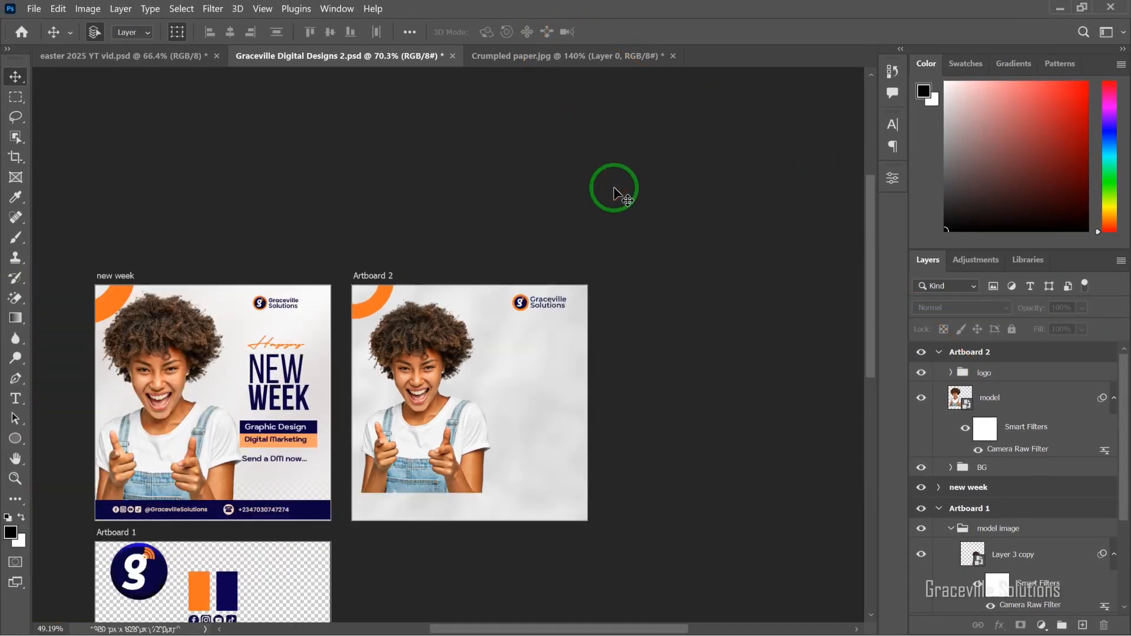
pyautogui.moveTo(507, 348); pyautogui.dragTo(539, 348)
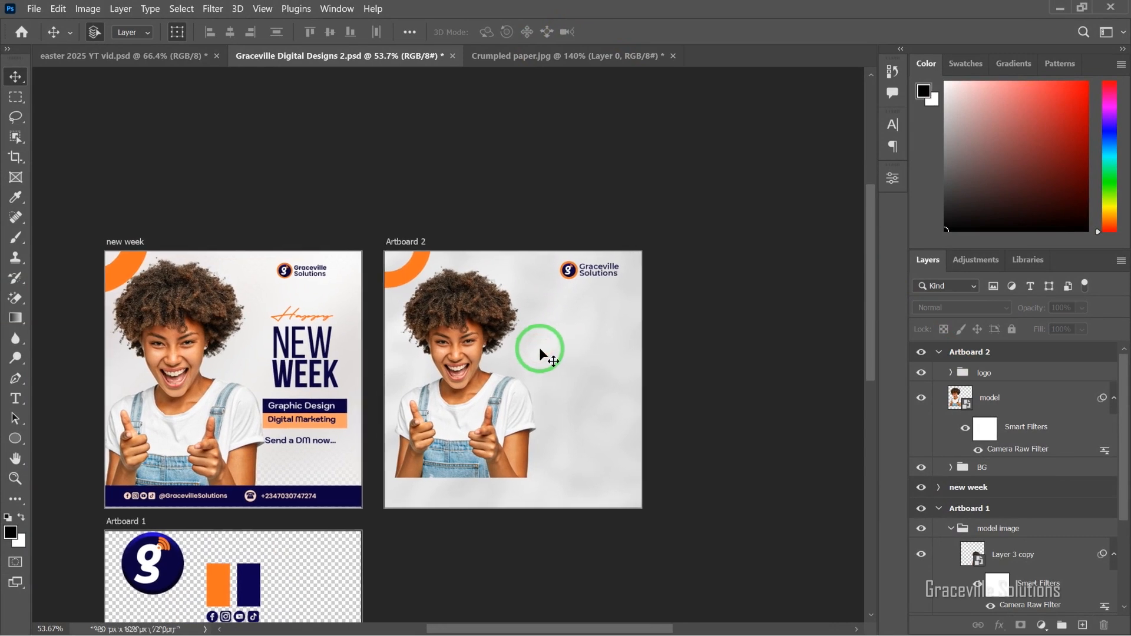
pyautogui.press('t')
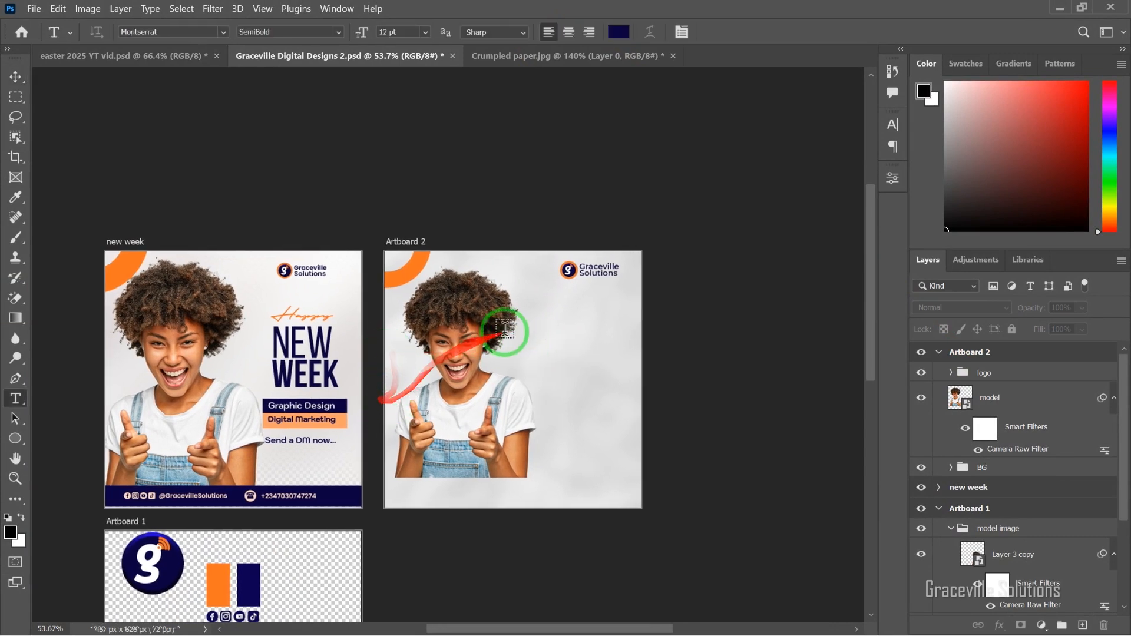
pyautogui.click(531, 347)
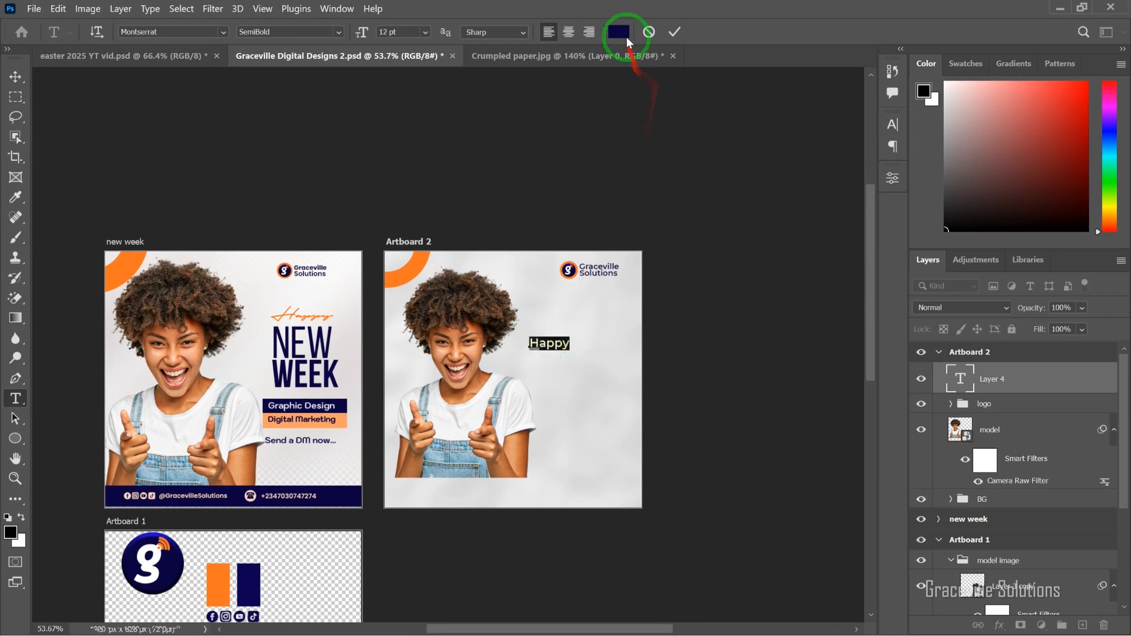
pyautogui.click(620, 35)
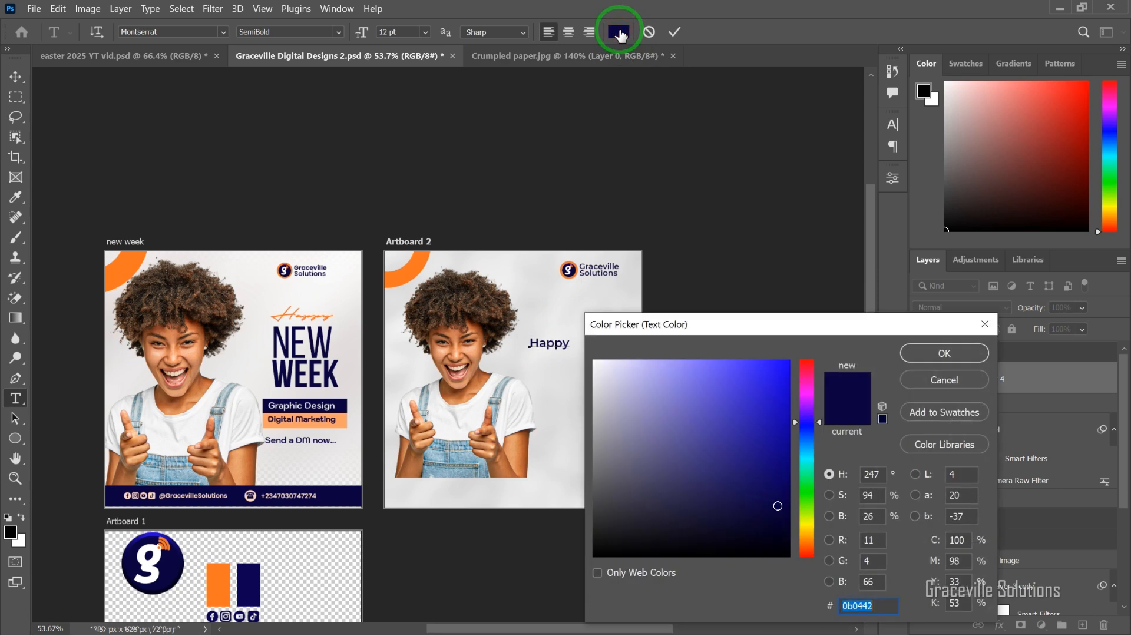
pyautogui.click(416, 266)
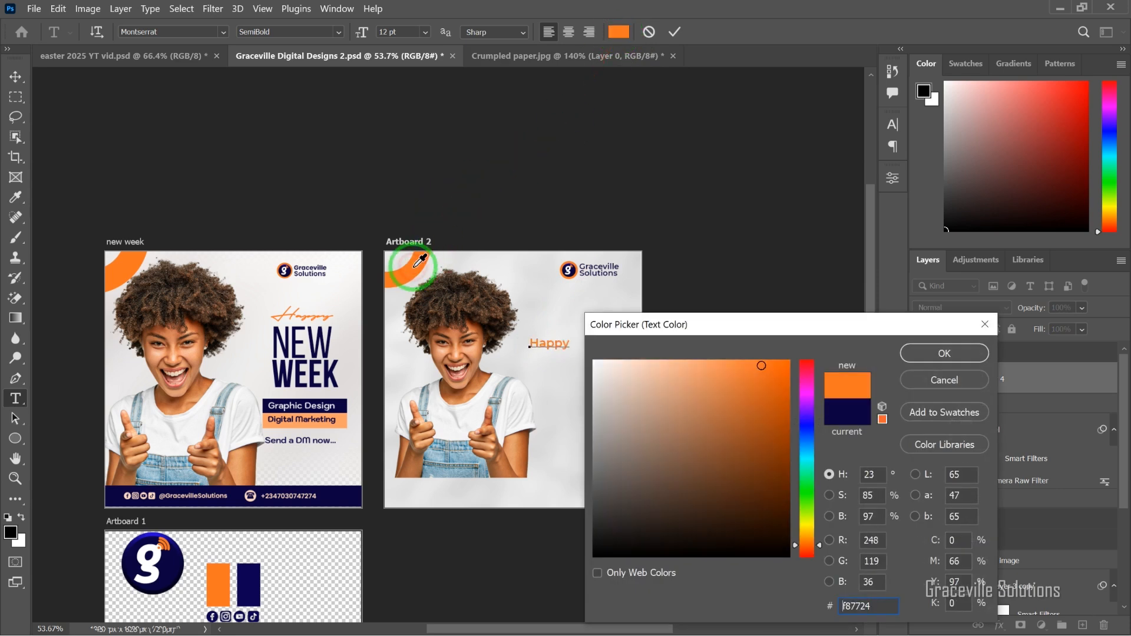
pyautogui.click(937, 355)
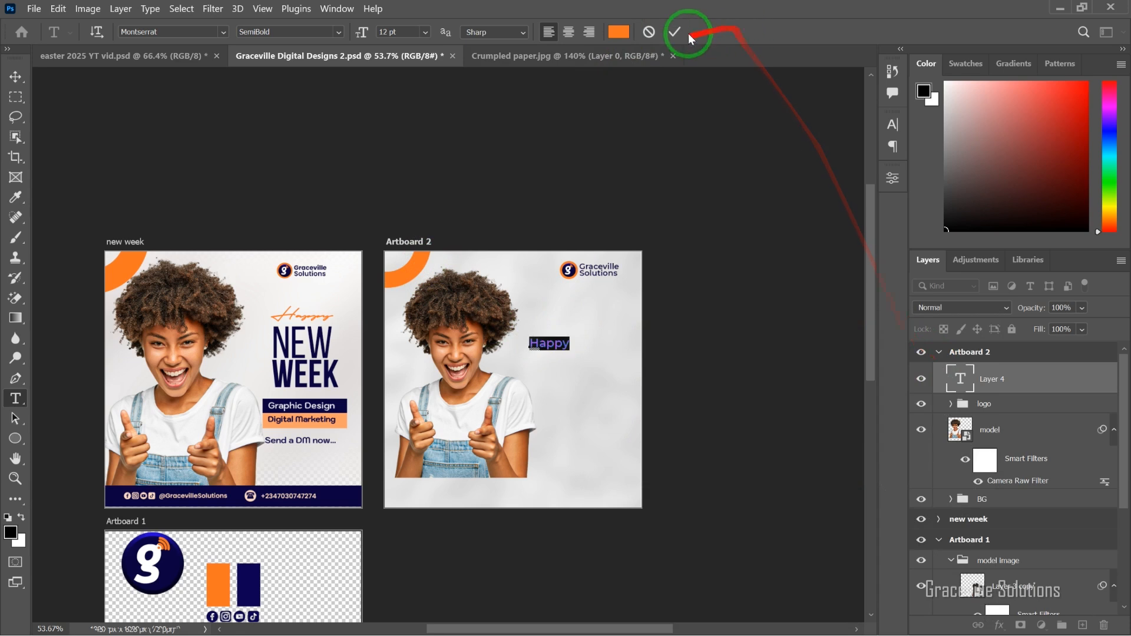
# Change the font of the Happy text to Autograf PERSONAL USE ONLY Regular
pyautogui.click(196, 30)
pyautogui.click(223, 33)
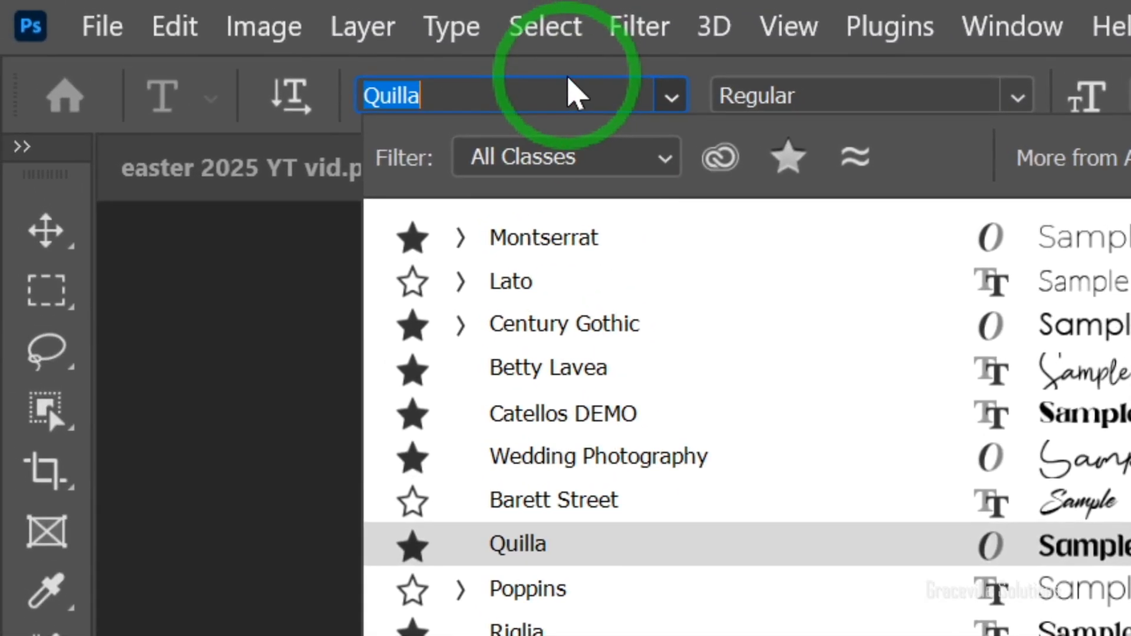
pyautogui.write('autog')
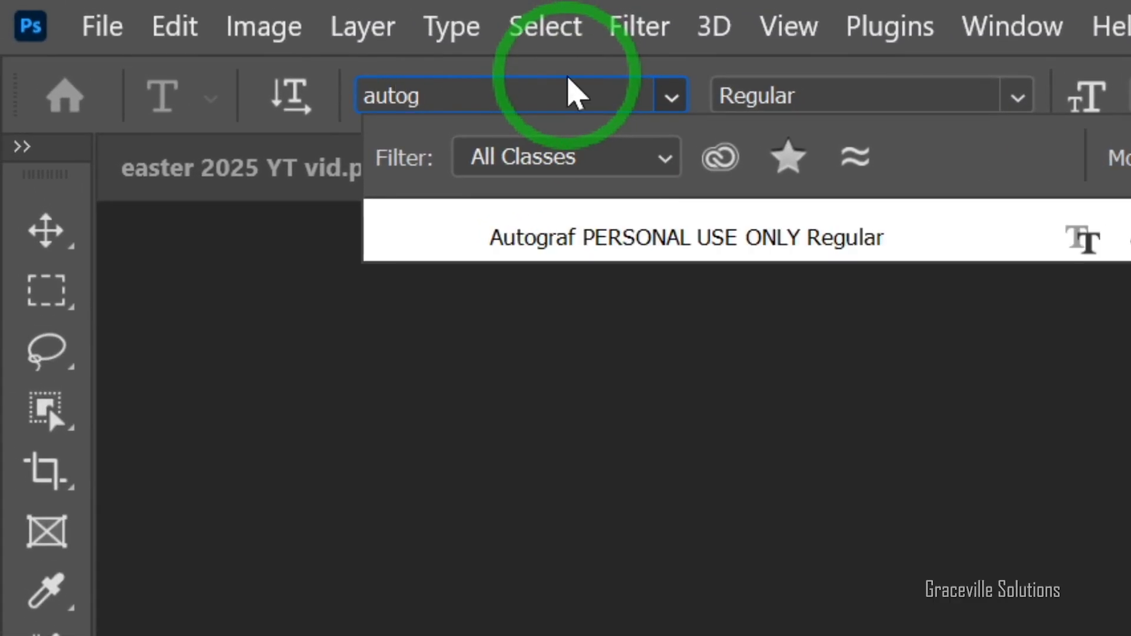
pyautogui.click(645, 245)
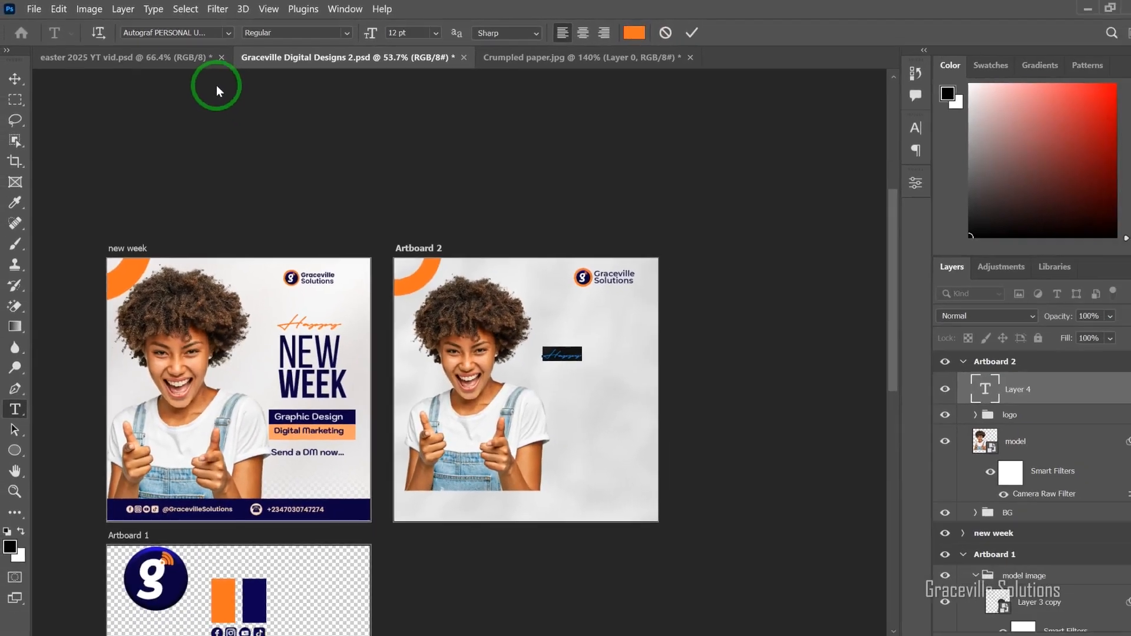
# Scale the Happy text up to about 178% and place it in the empty area below the logo
pyautogui.click(14, 76)
pyautogui.hotkey('ctrl', 't')
pyautogui.moveTo(568, 338); pyautogui.dragTo(589, 376)
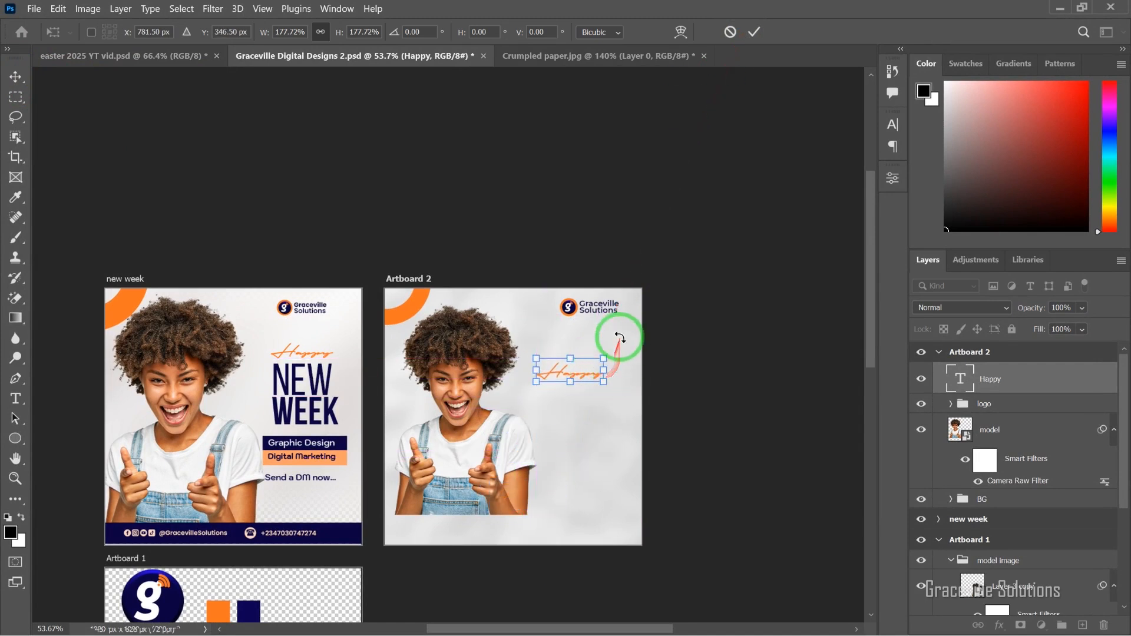
pyautogui.click(753, 32)
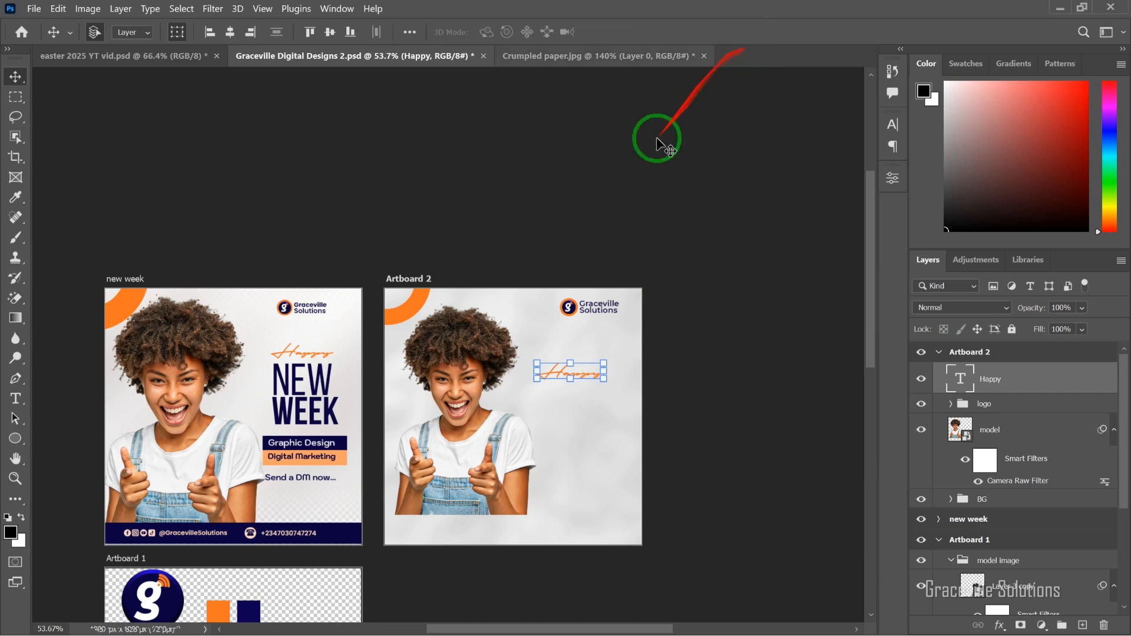
# Duplicate the Happy text directly below itself and change the copy's wording to "NEW"
pyautogui.scroll(4, 521, 366)
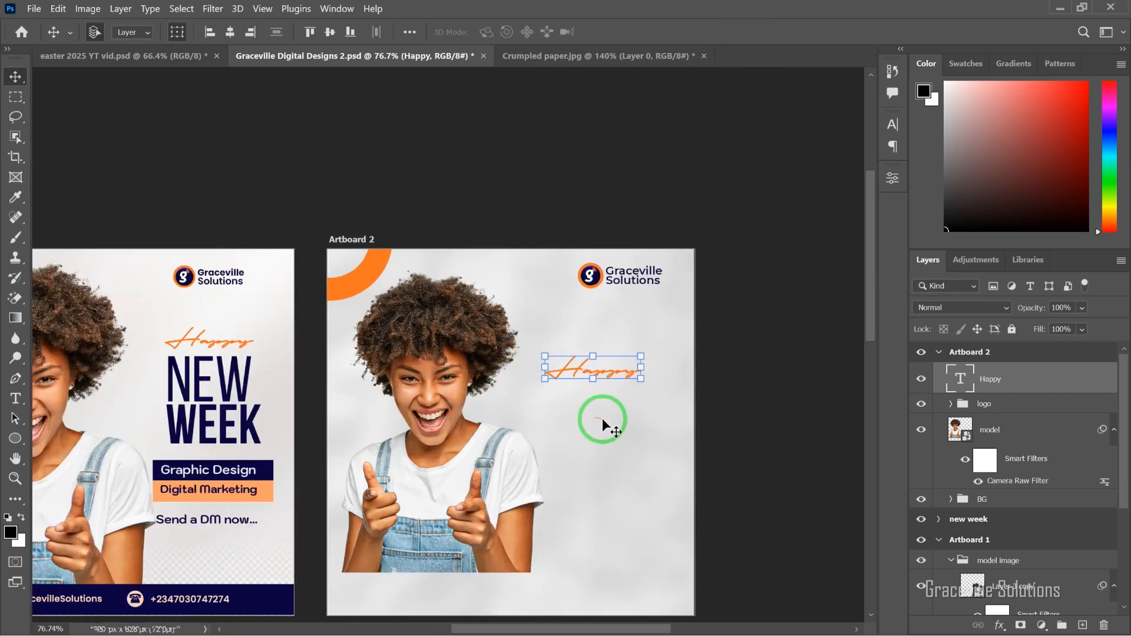
pyautogui.moveTo(603, 370); pyautogui.dragTo(599, 401)
pyautogui.doubleClick(600, 401)
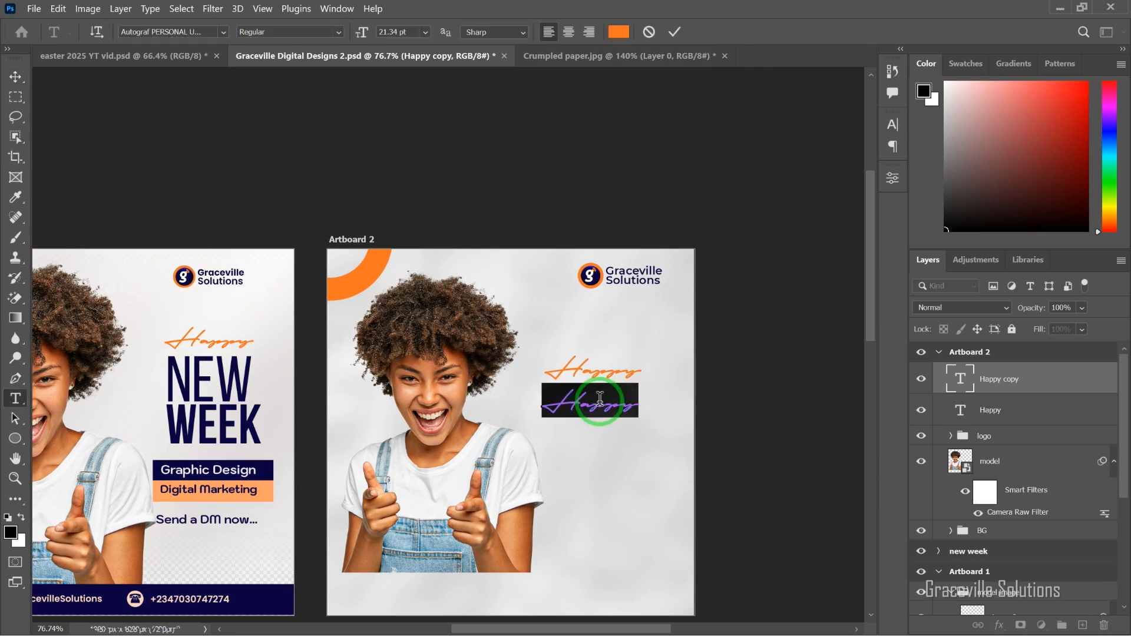
pyautogui.click(600, 399)
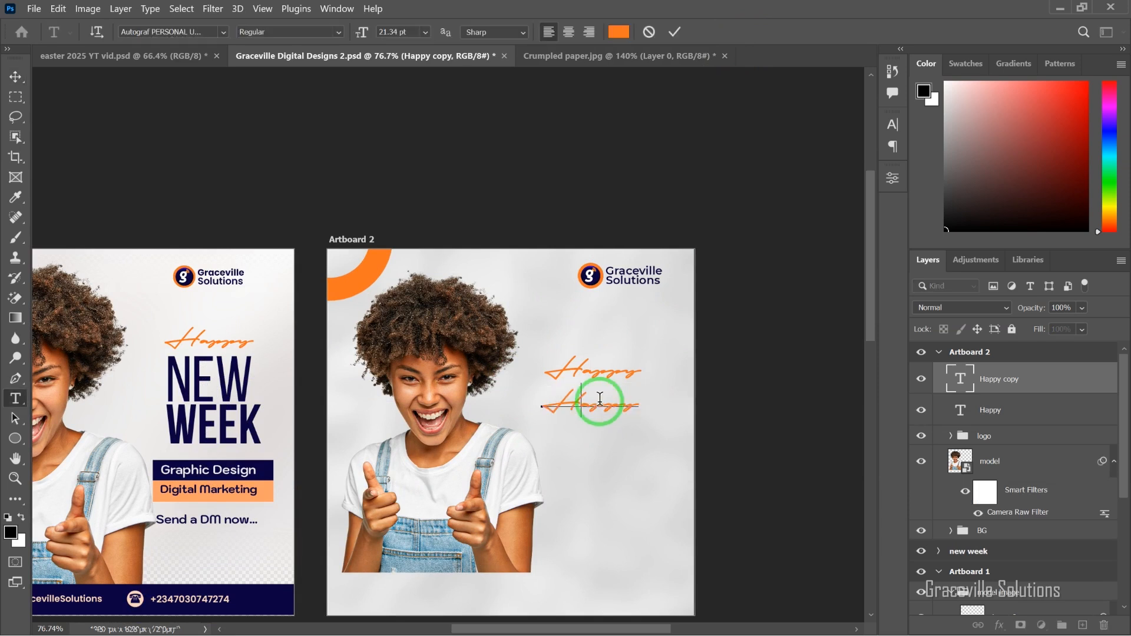
pyautogui.doubleClick(599, 401)
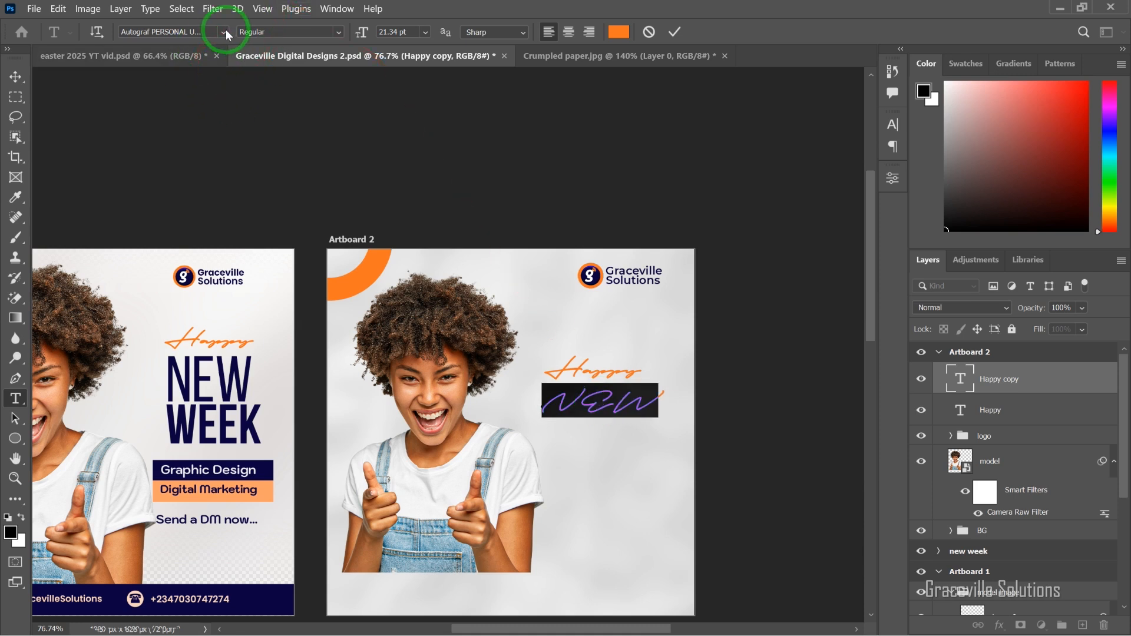
# Change the font of the NEW text to Bebas Neue Regular
pyautogui.click(191, 32)
pyautogui.write('BEN')
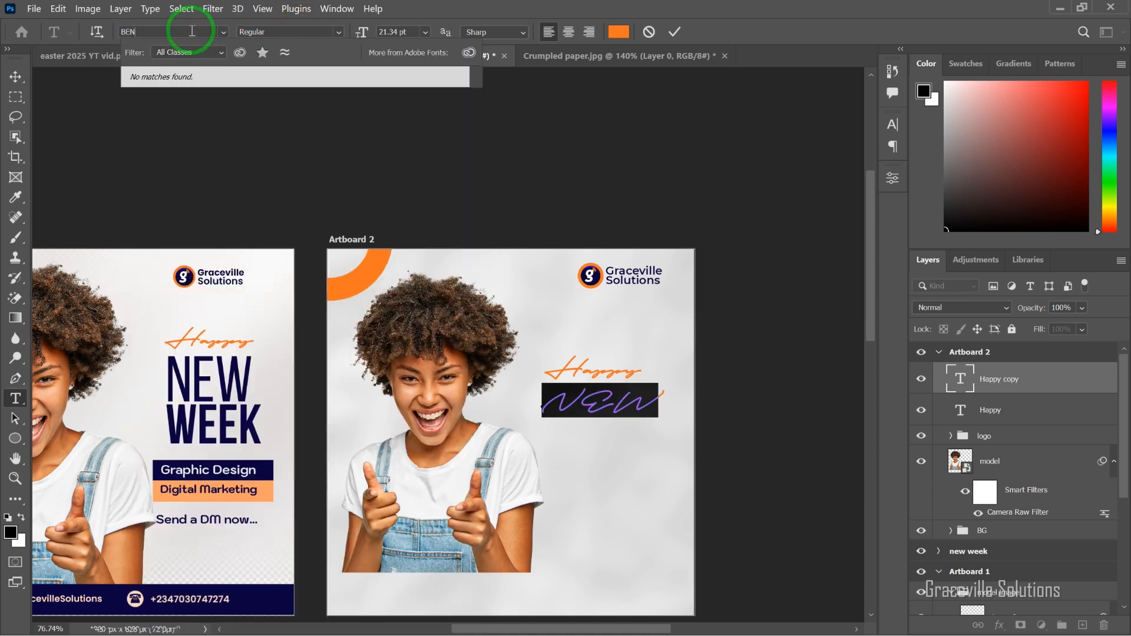
pyautogui.press('BackSpace')
pyautogui.write('B')
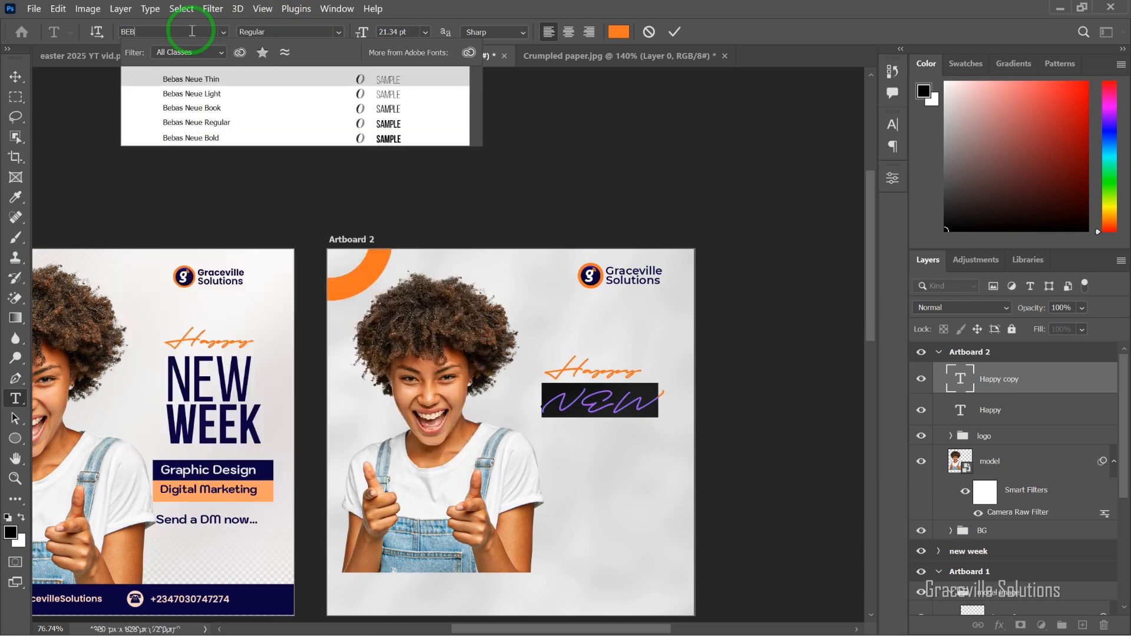
pyautogui.click(193, 123)
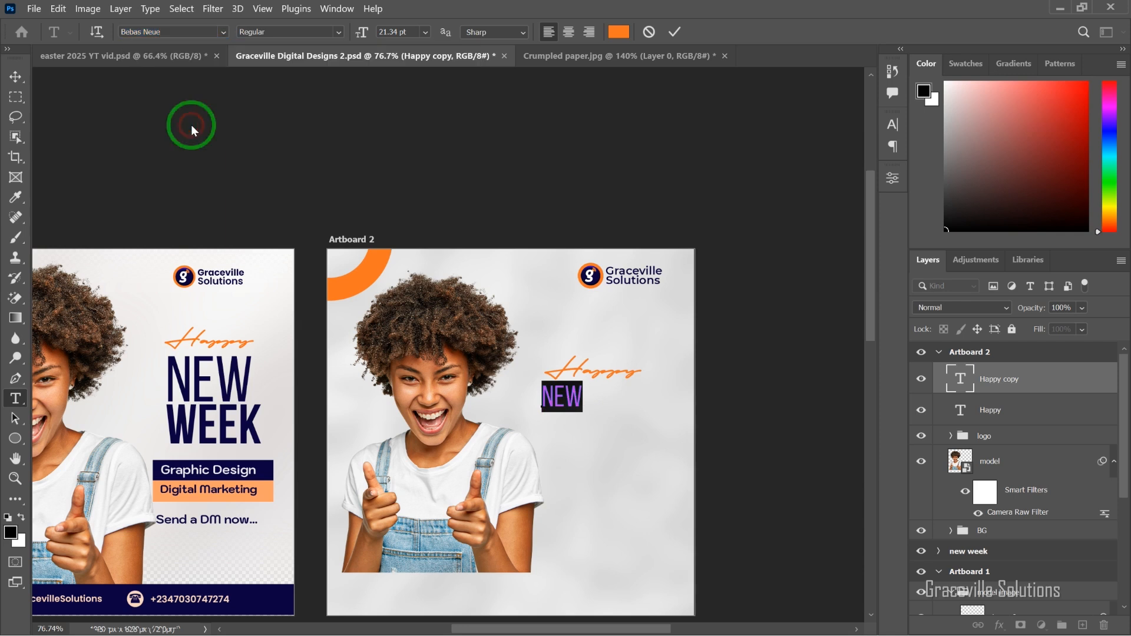
# Enlarge the NEW text to about 56.91 pt, keeping it directly beneath the Happy text
pyautogui.click(15, 77)
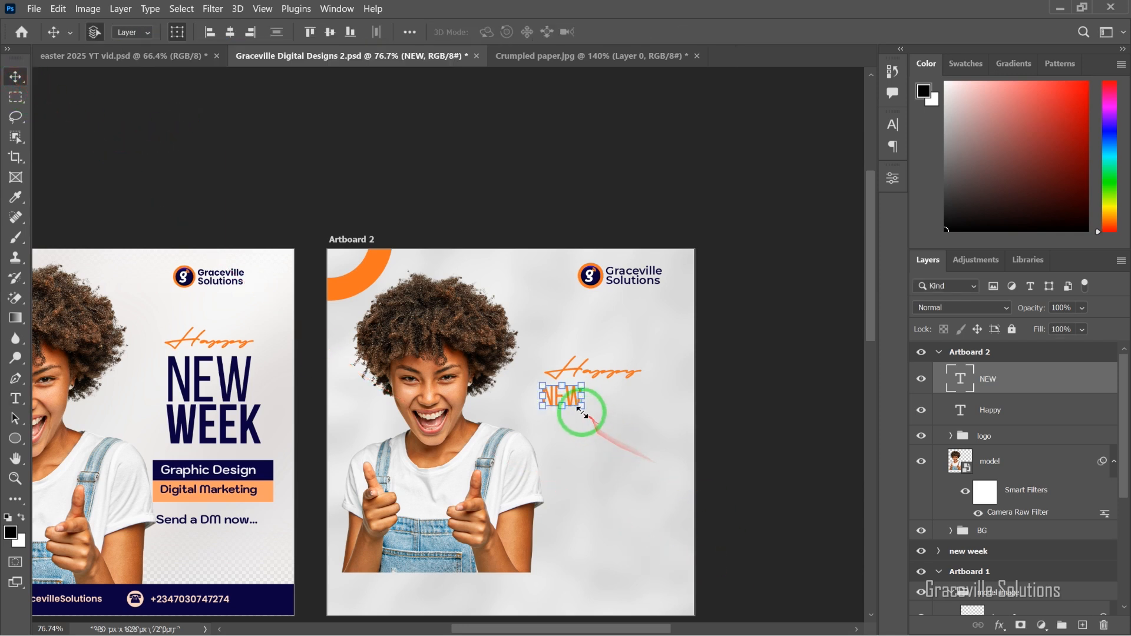
pyautogui.hotkey('ctrl', 't')
pyautogui.moveTo(592, 415); pyautogui.dragTo(650, 461)
pyautogui.press('Return')
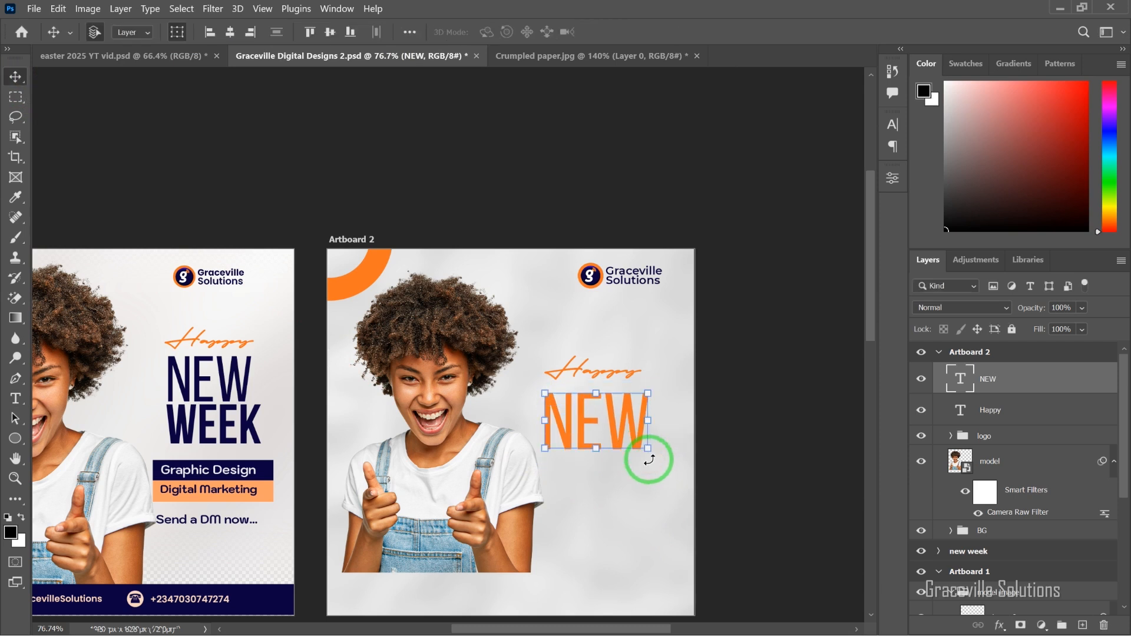
# Recolour the NEW text dark navy by sampling the Graphic Design bar on the new week artboard
pyautogui.moveTo(758, 285); pyautogui.dragTo(742, 236)
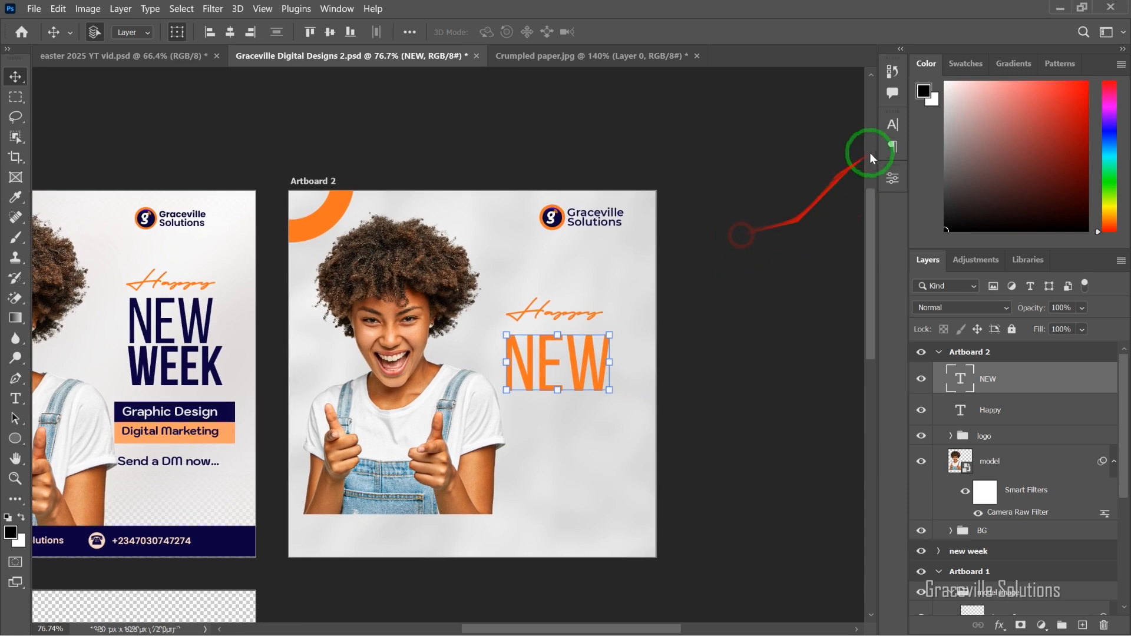
pyautogui.click(892, 175)
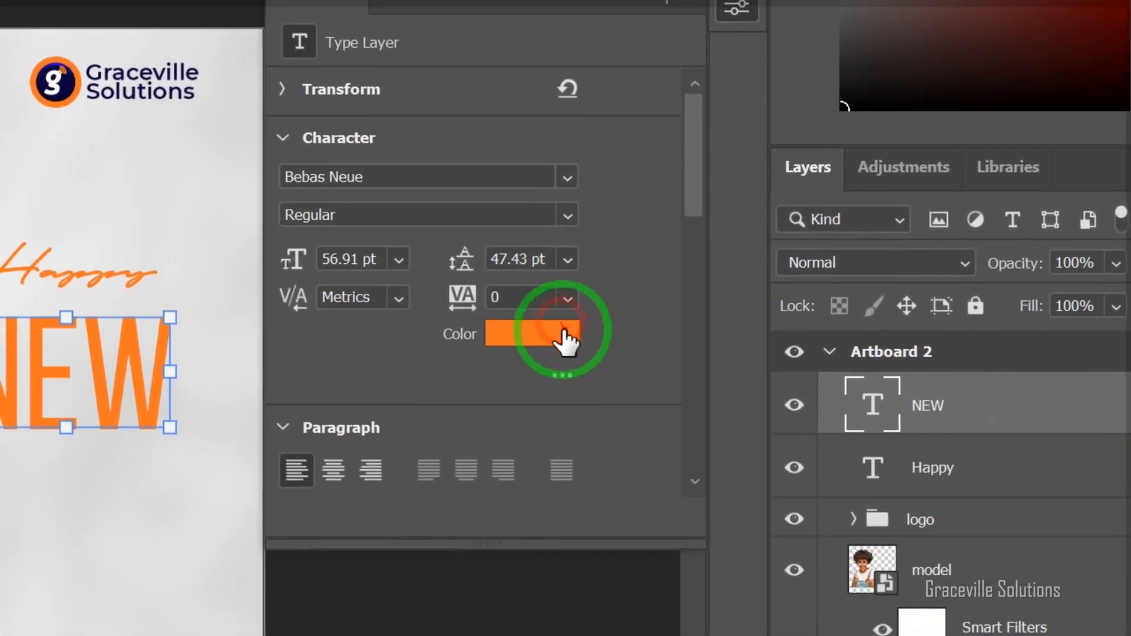
pyautogui.click(548, 498)
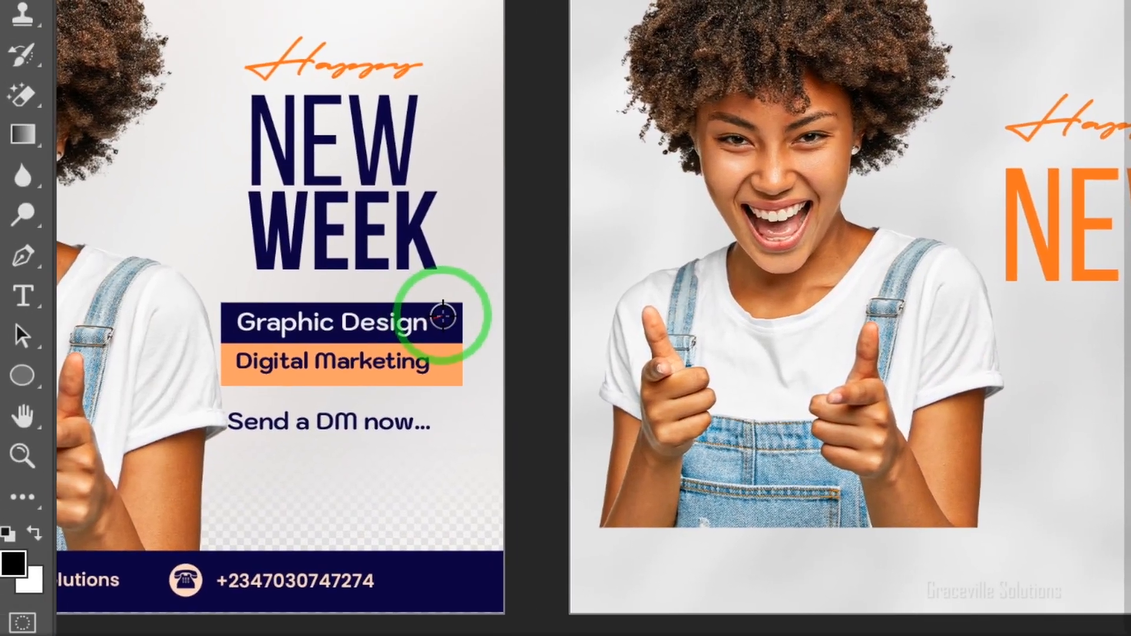
pyautogui.click(307, 313)
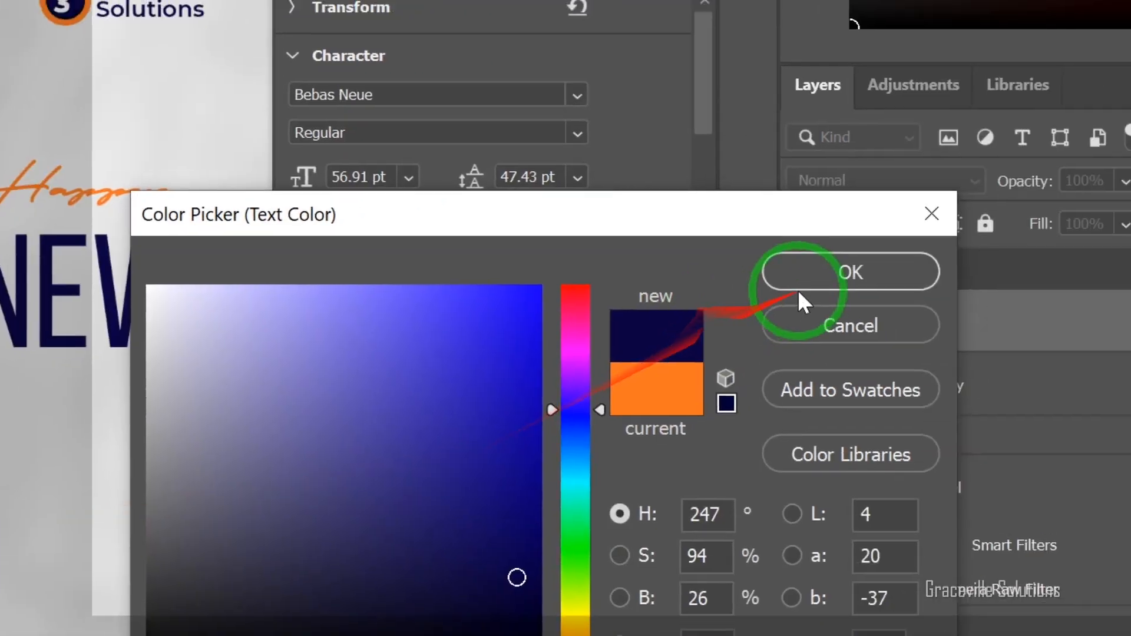
pyautogui.click(799, 285)
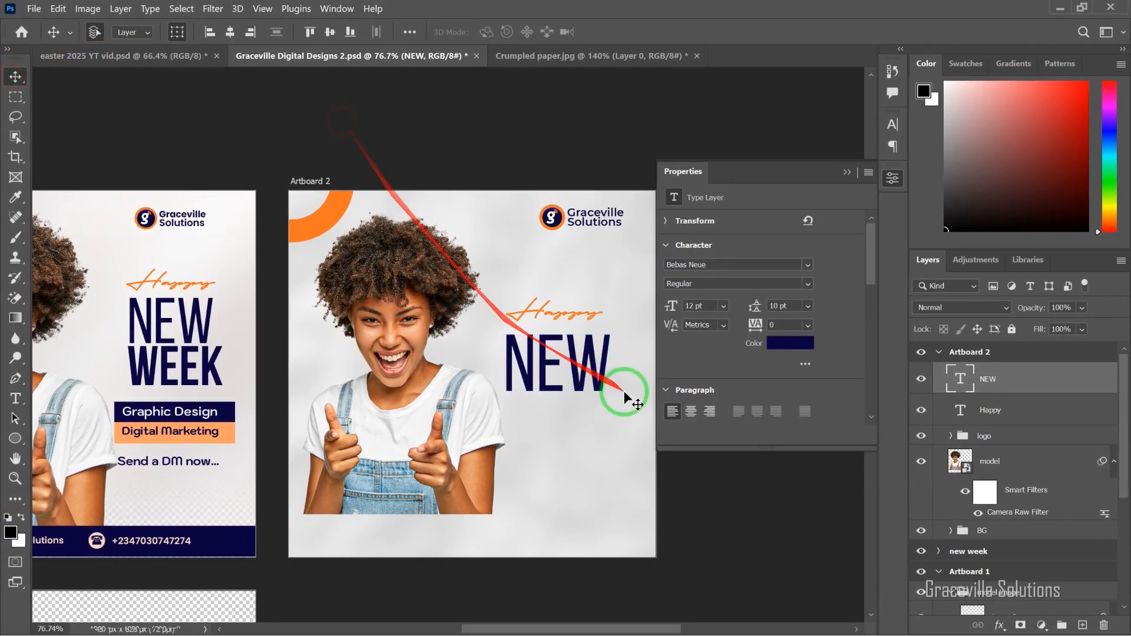
pyautogui.click(624, 392)
# Duplicate the NEW text directly below itself and change the copy's wording to "WEEK"
pyautogui.scroll(-3, 589, 380)
pyautogui.scroll(2, 587, 378)
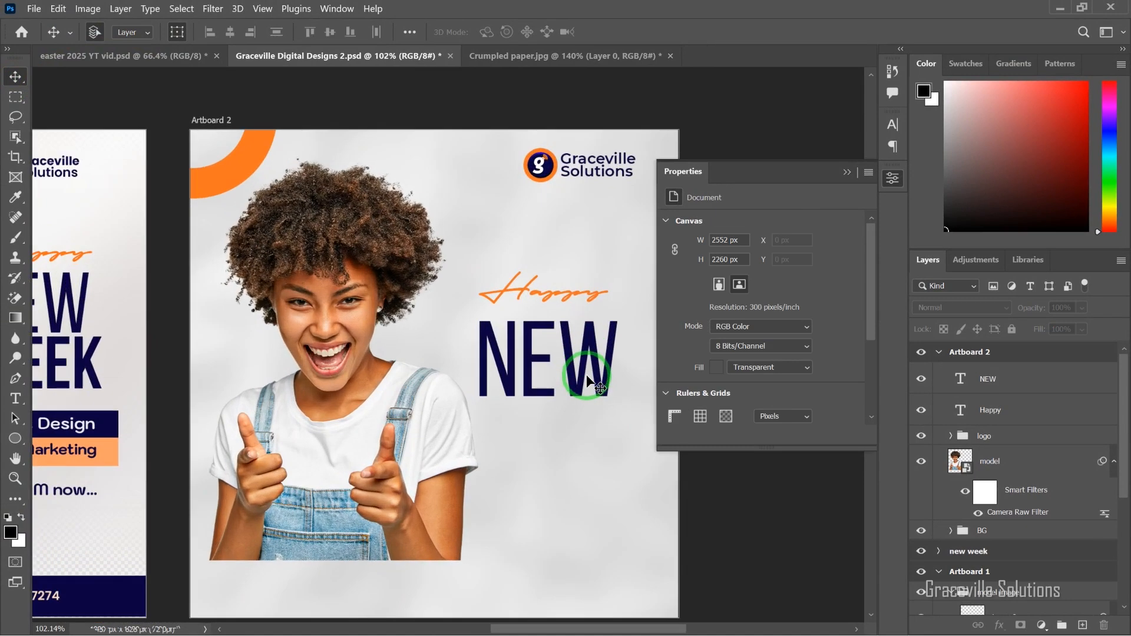
pyautogui.moveTo(586, 374); pyautogui.dragTo(582, 460)
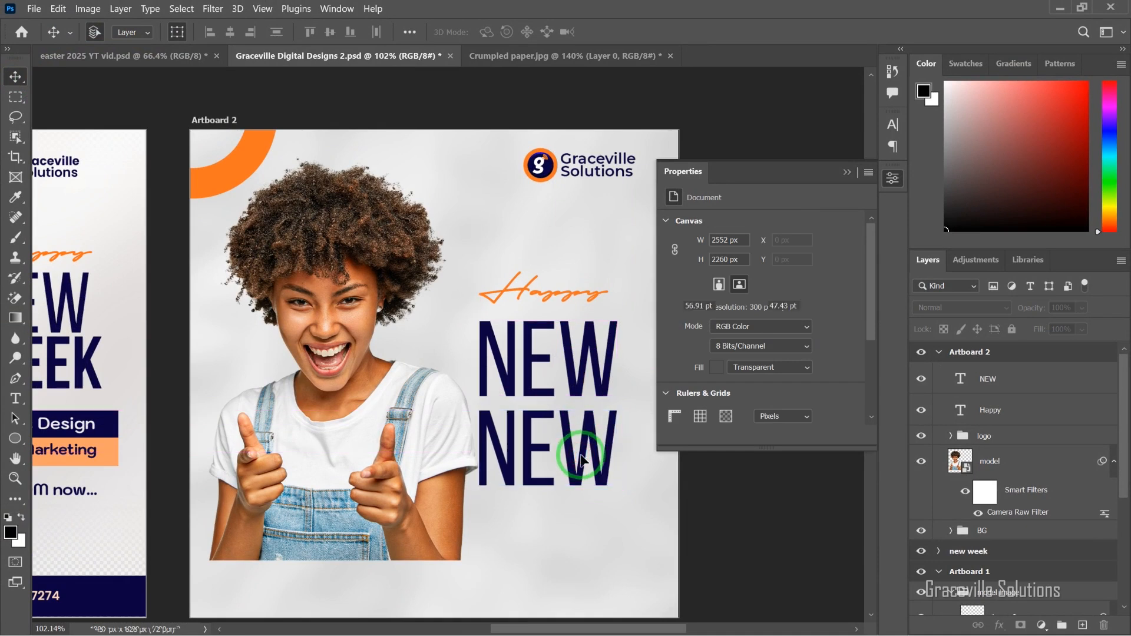
pyautogui.doubleClick(582, 452)
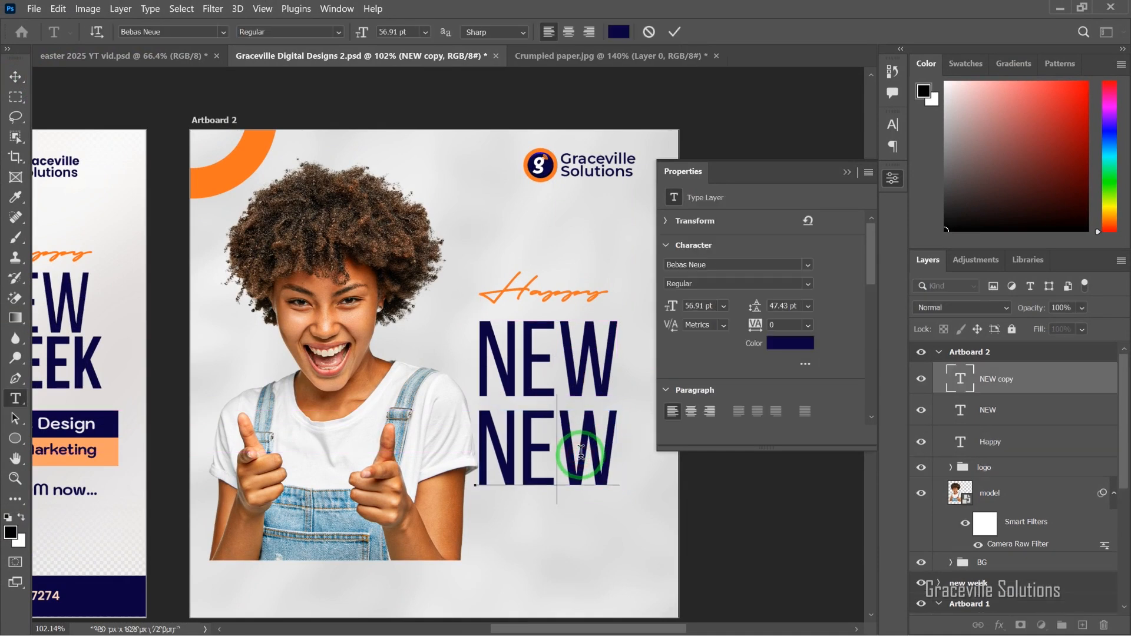
pyautogui.write('W')
pyautogui.hotkey('ctrl', 'a')
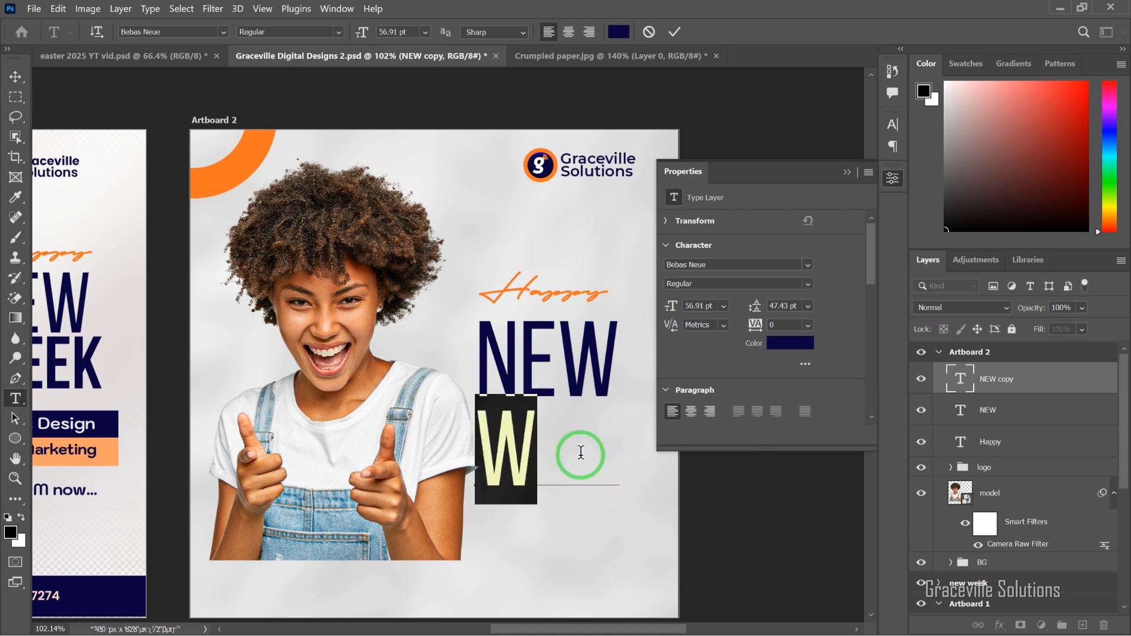
pyautogui.write('EEK')
pyautogui.hotkey('ctrl', 'a')
pyautogui.write('WEEK')
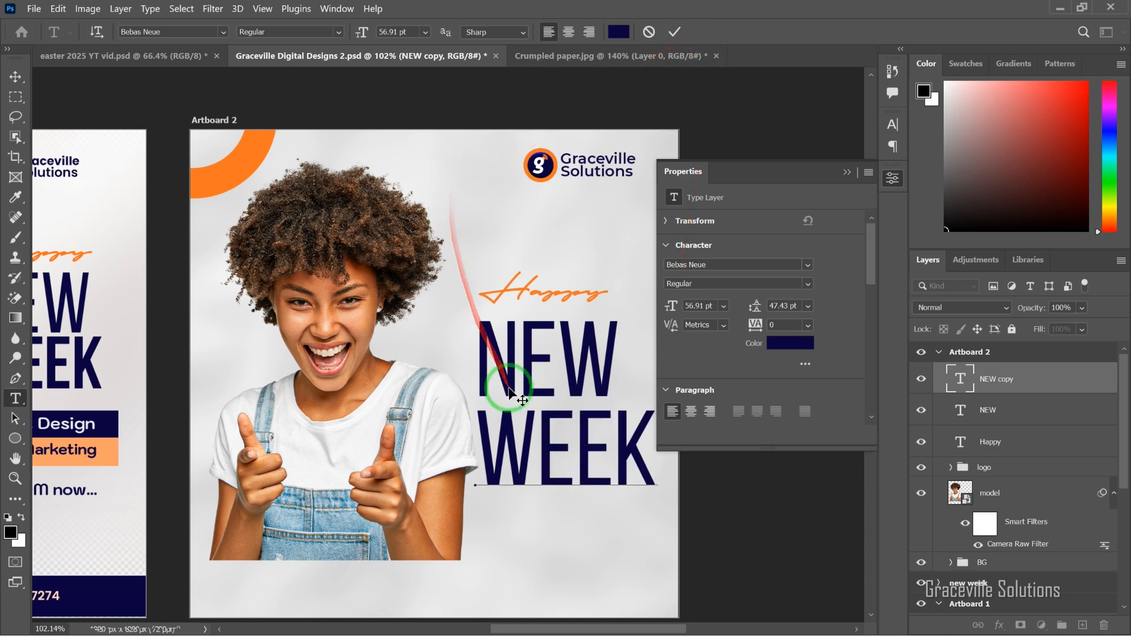
# Change the WEEK text's font style to Bebas Neue Bold
pyautogui.click(556, 449)
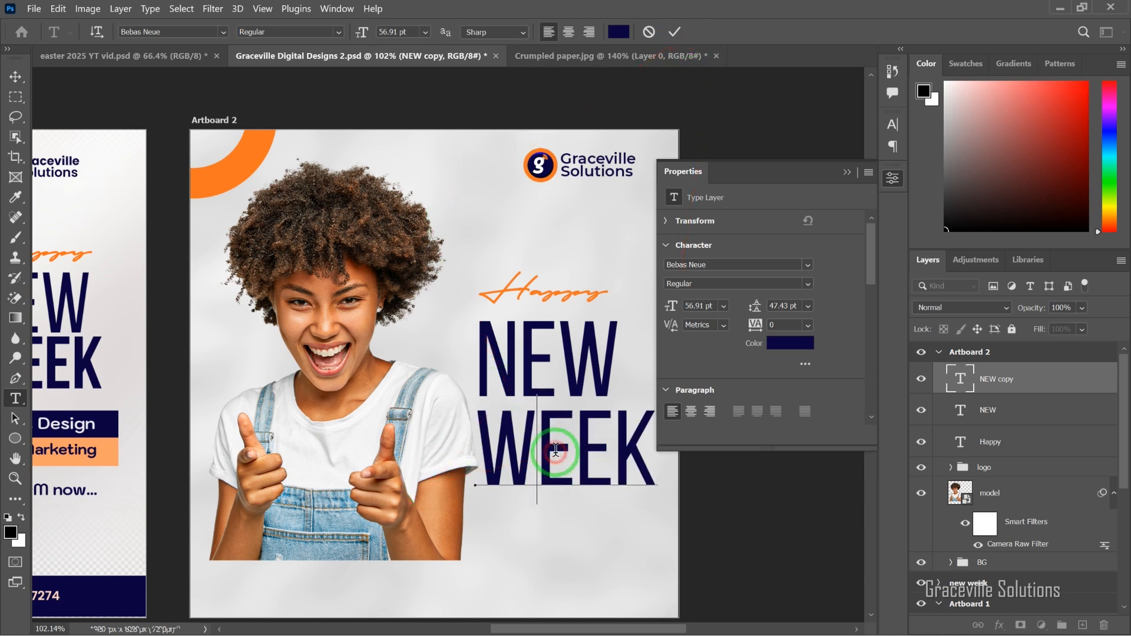
pyautogui.doubleClick(555, 457)
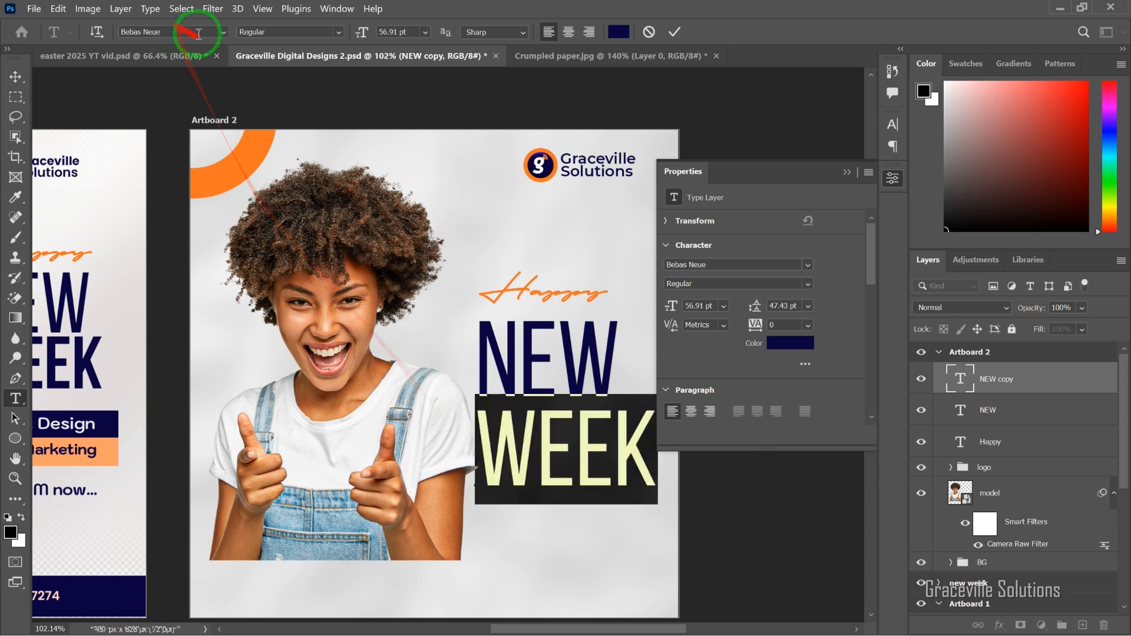
pyautogui.click(222, 32)
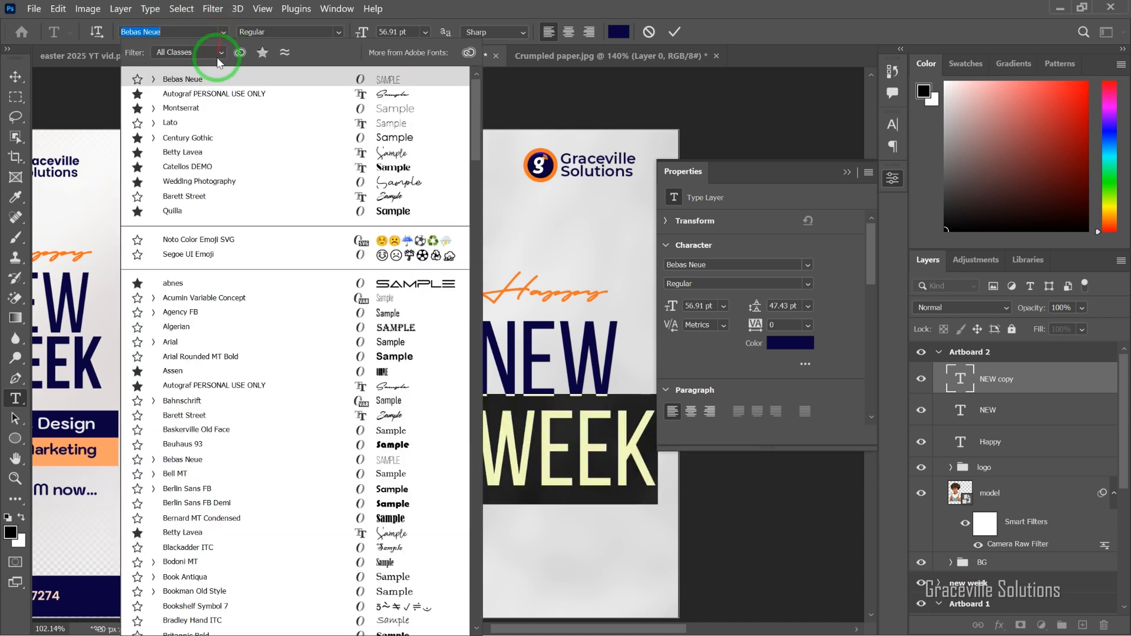
pyautogui.click(342, 33)
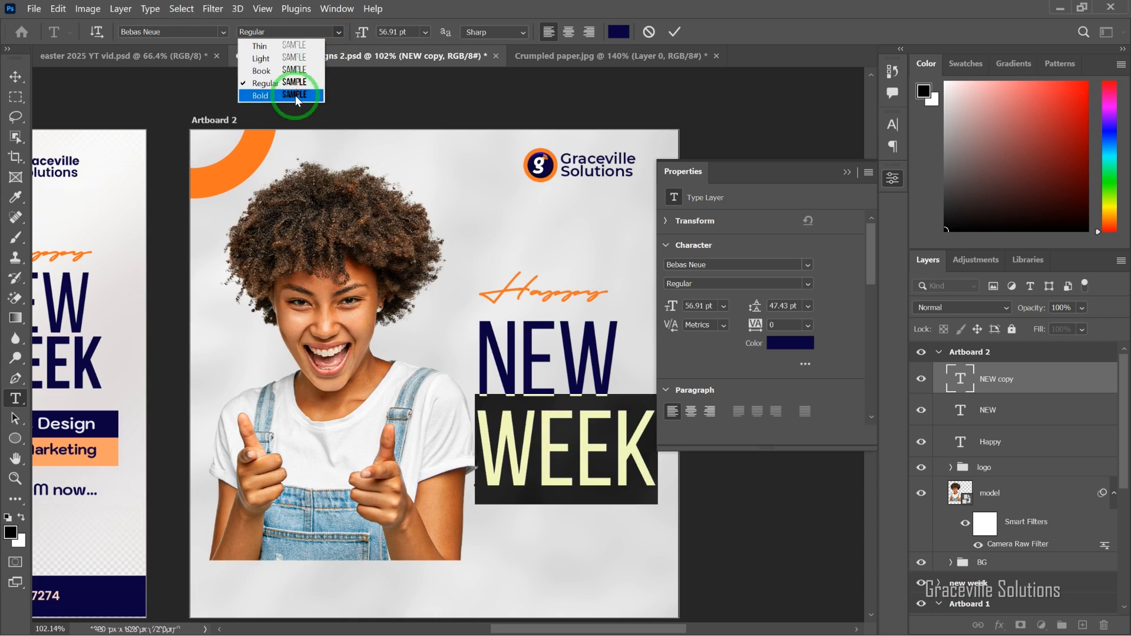
pyautogui.click(297, 100)
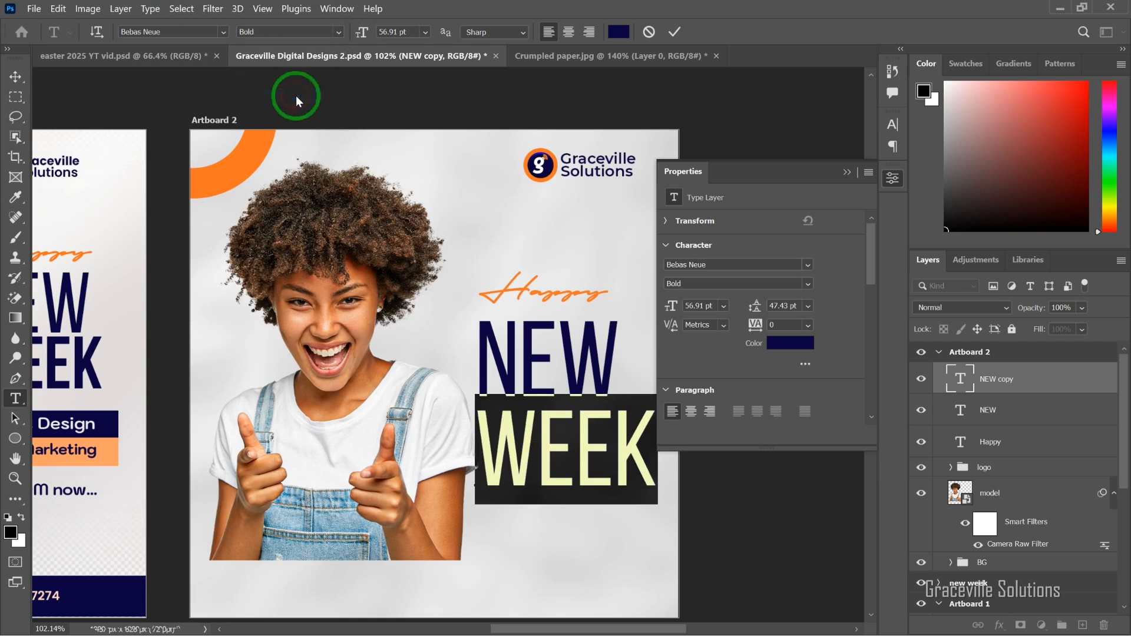
pyautogui.click(16, 76)
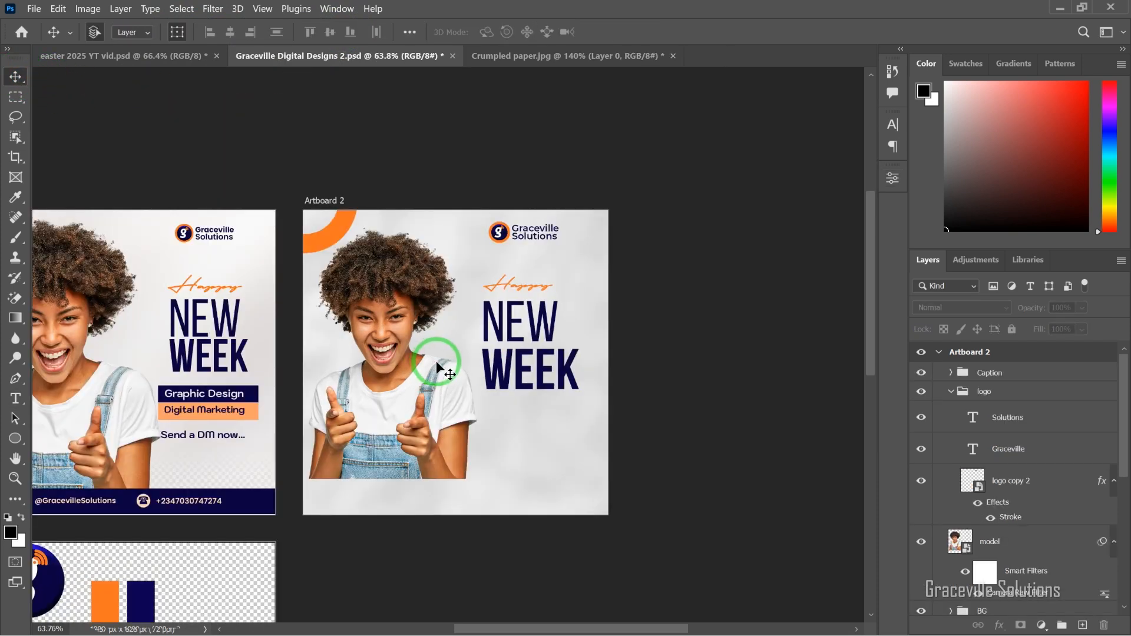
# Draw a rectangular bar about 344 × 64 px on Artboard 2 and position it directly beneath the WEEK text
pyautogui.scroll(-4, 436, 365)
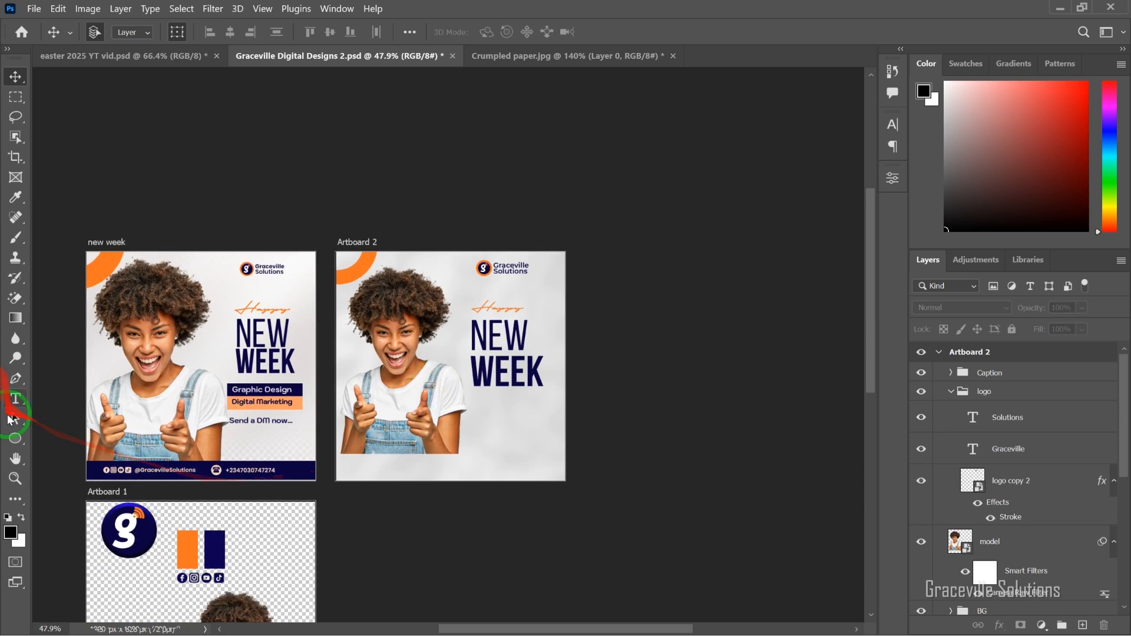
pyautogui.rightClick(15, 439)
pyautogui.click(47, 437)
pyautogui.scroll(2, 460, 415)
pyautogui.moveTo(485, 390); pyautogui.dragTo(589, 403)
pyautogui.click(15, 78)
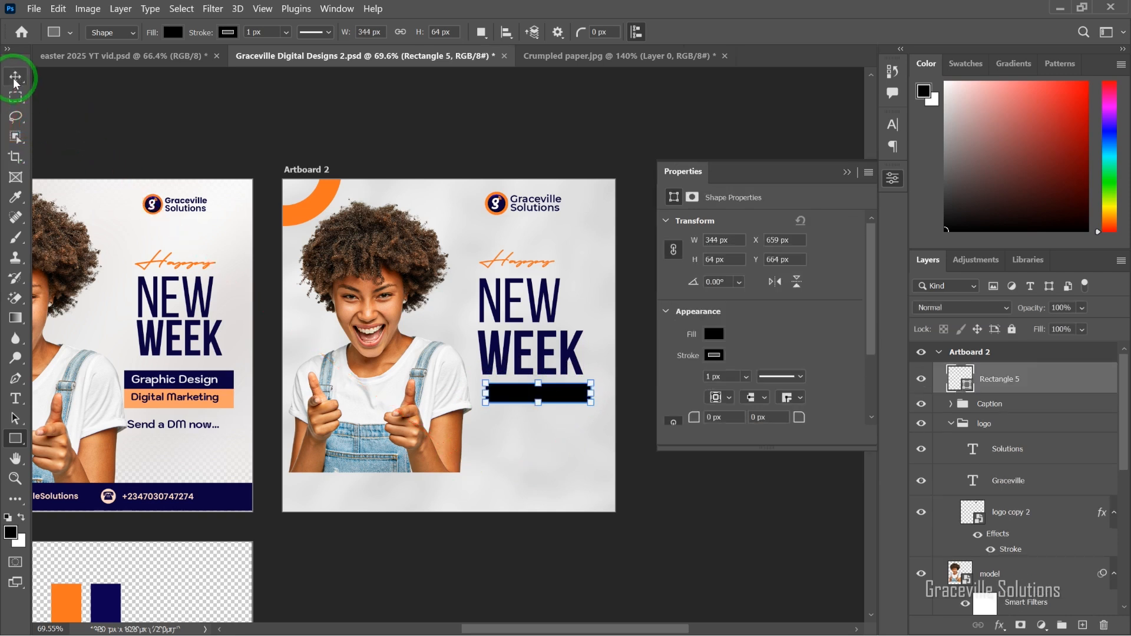
pyautogui.click(14, 78)
pyautogui.moveTo(554, 400); pyautogui.dragTo(548, 394)
# Fill the bar beneath WEEK with the recently used dark navy
pyautogui.click(716, 334)
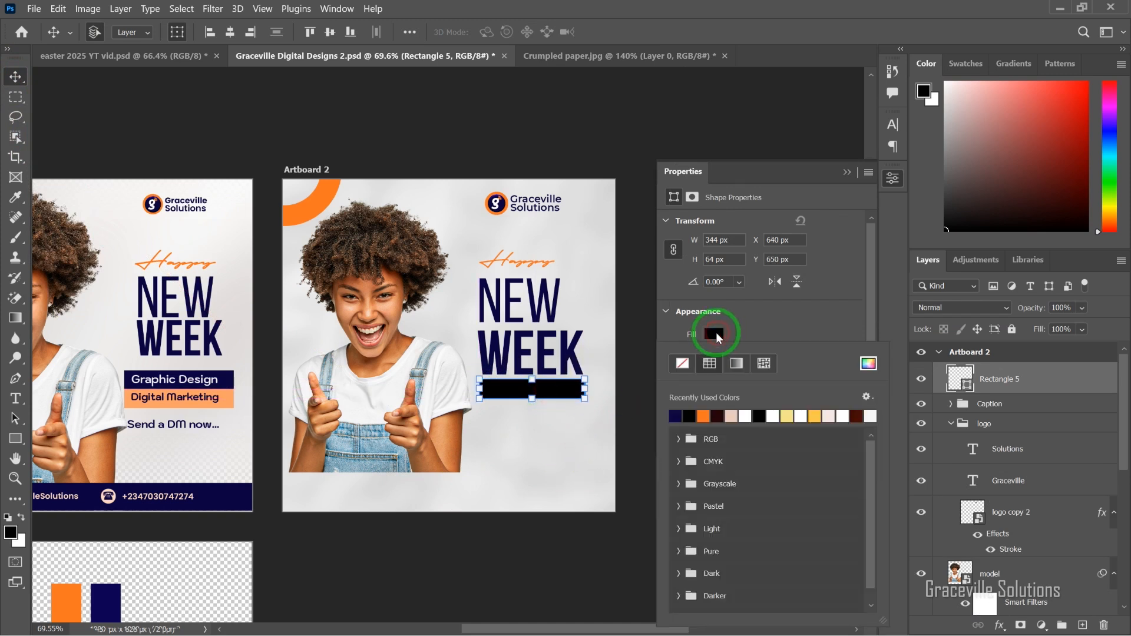
pyautogui.click(678, 415)
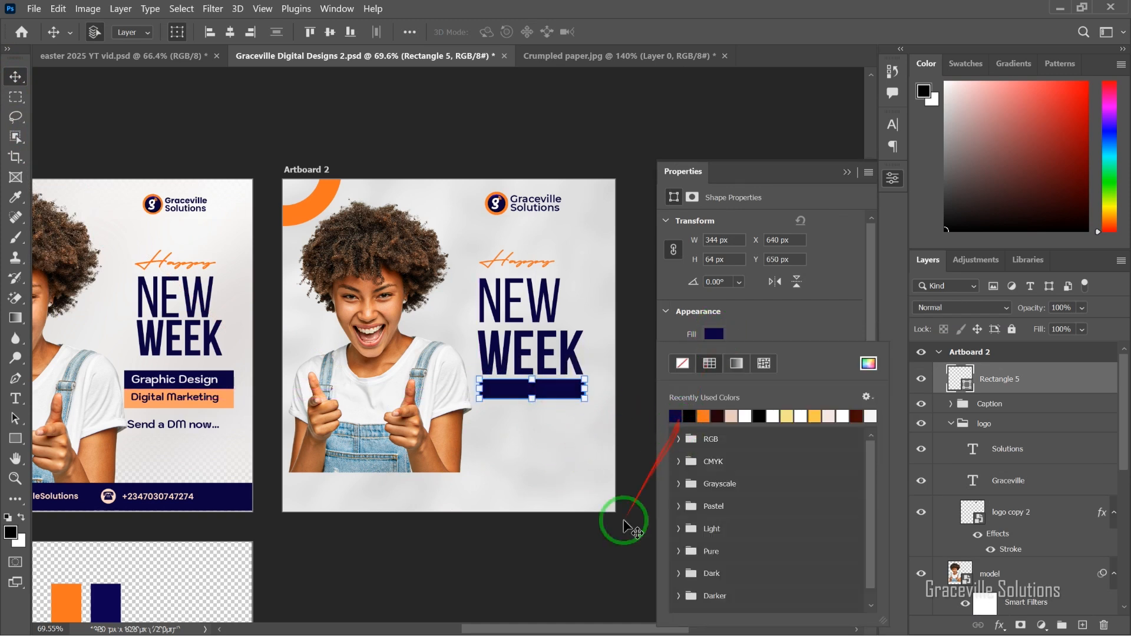
pyautogui.click(616, 457)
# Duplicate the navy bar directly below itself and fill the copy with orange #f87724
pyautogui.click(529, 392)
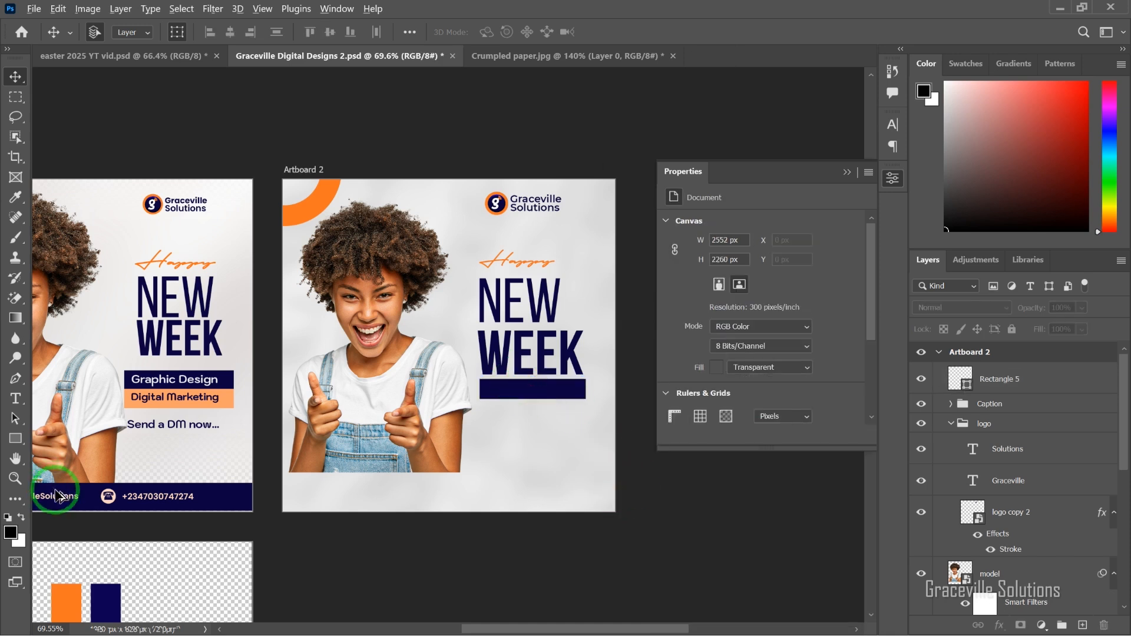
pyautogui.moveTo(533, 385); pyautogui.dragTo(539, 419)
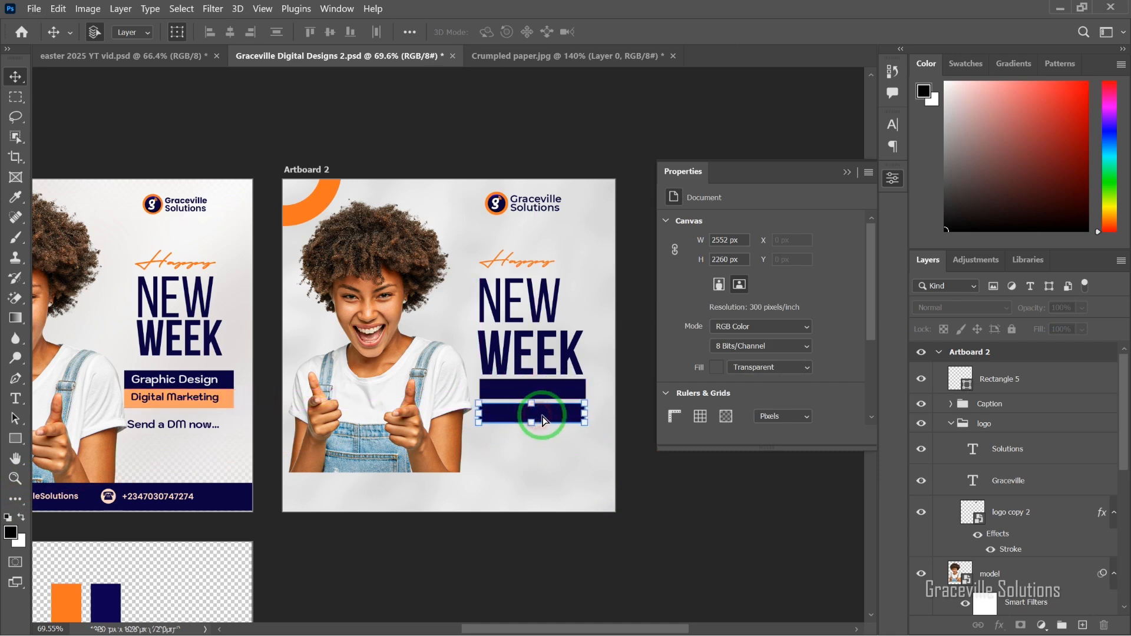
pyautogui.click(713, 334)
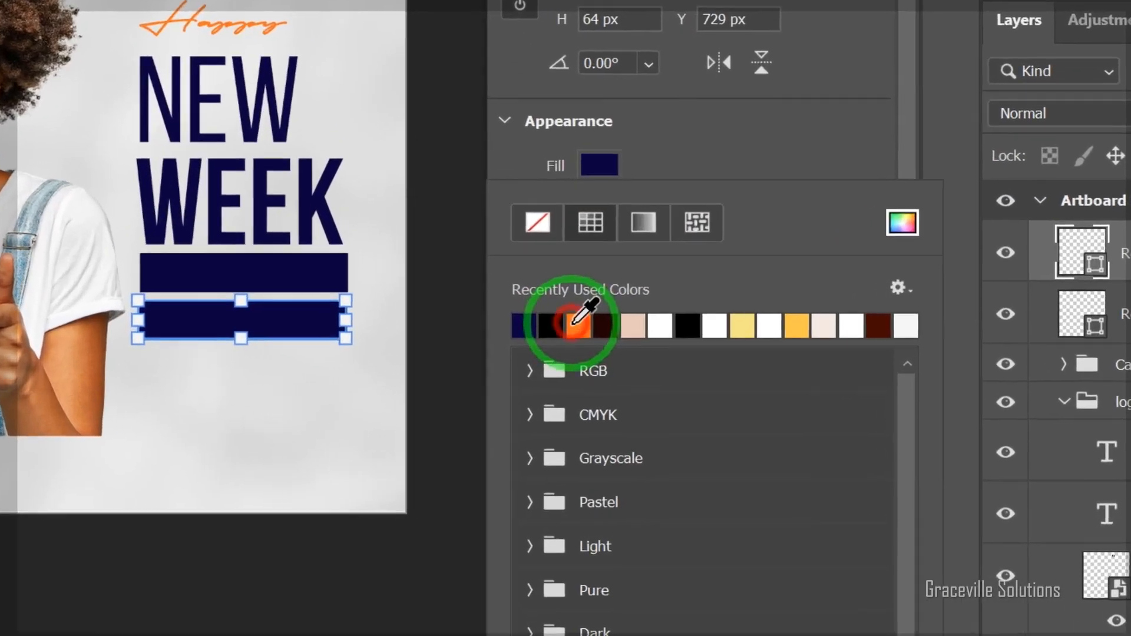
pyautogui.click(703, 416)
pyautogui.click(810, 238)
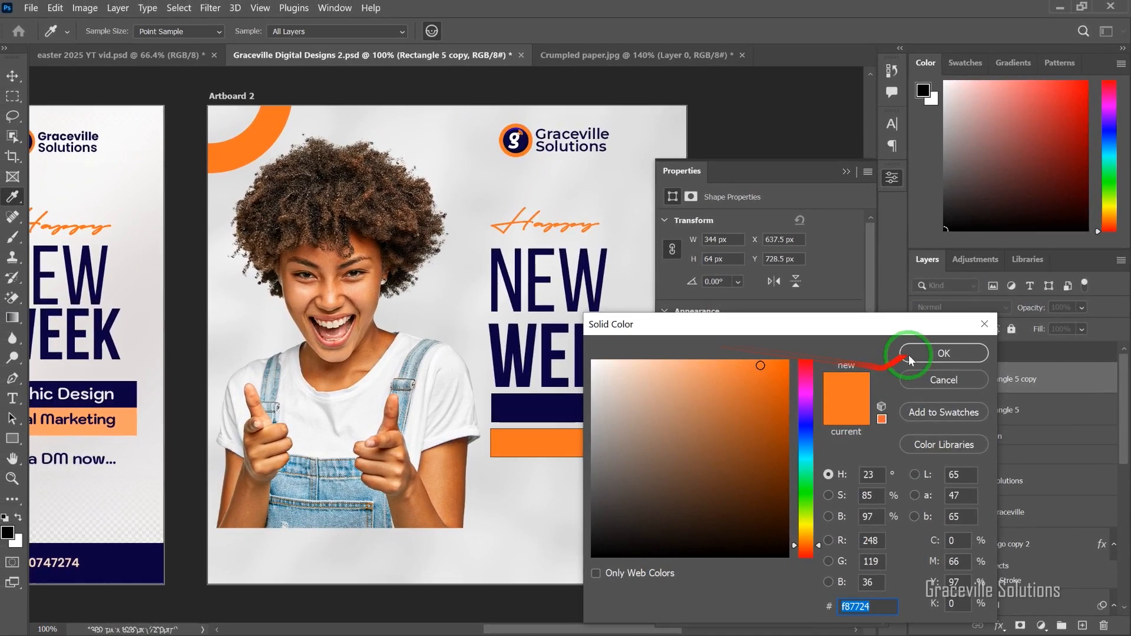
pyautogui.click(909, 355)
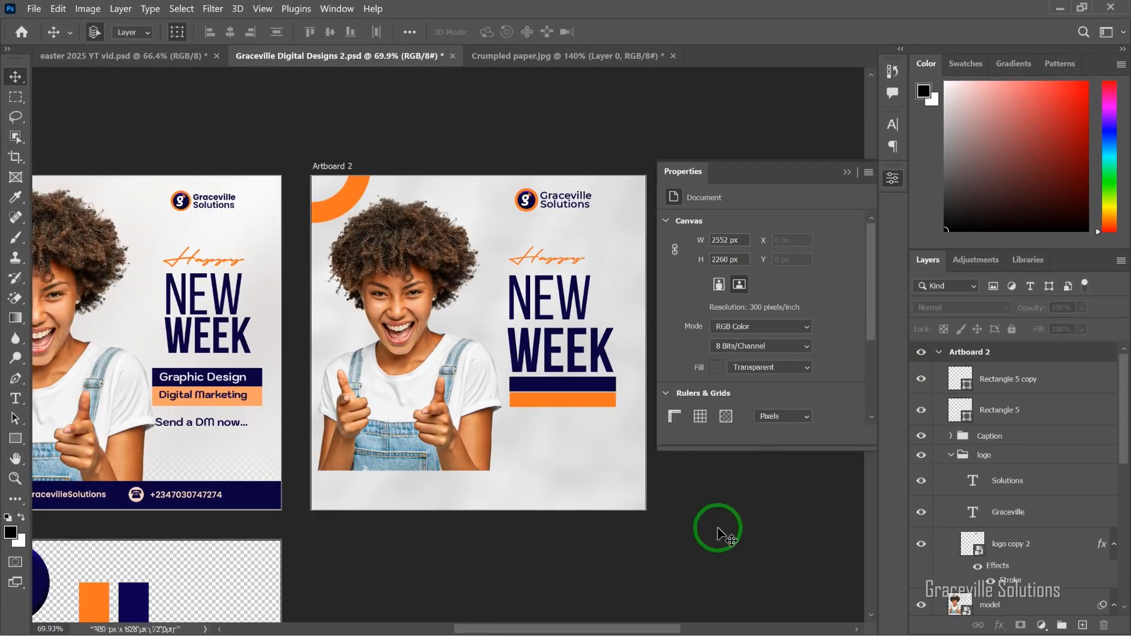
pyautogui.click(848, 172)
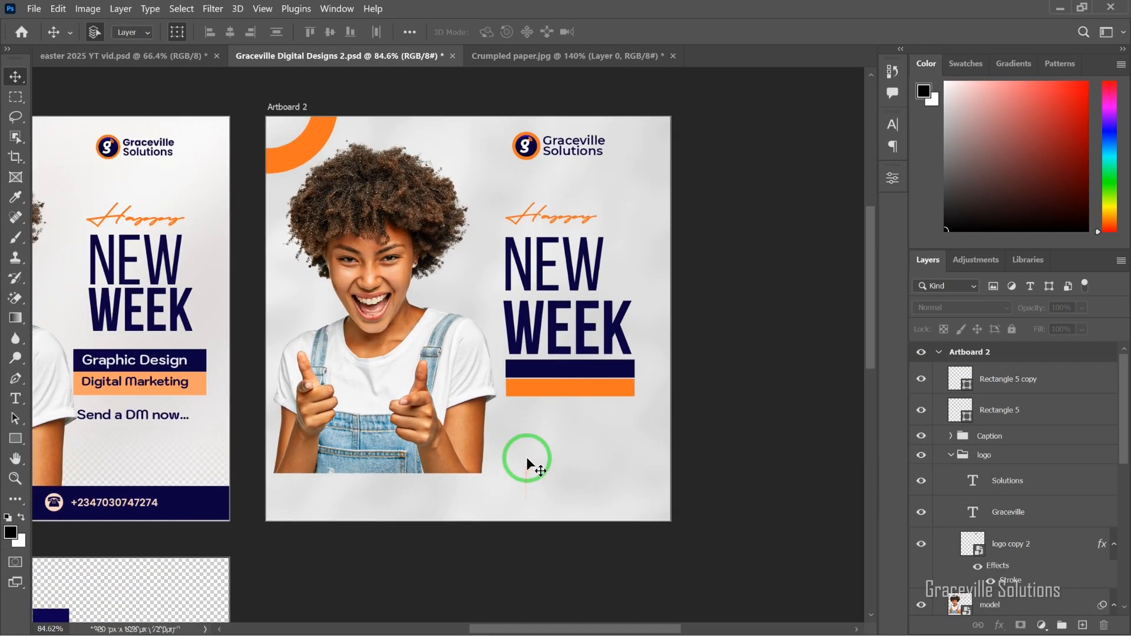
# Add the text "Graphic Design" in the empty area below the two bars on Artboard 2
pyautogui.press('t')
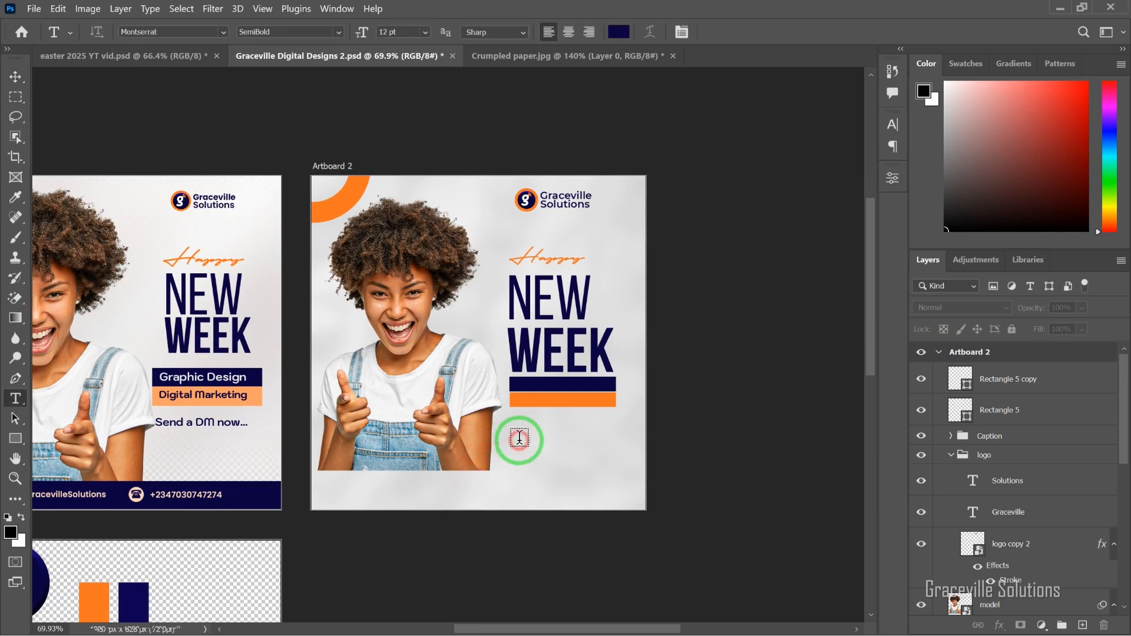
pyautogui.click(520, 436)
pyautogui.write('Graphic Design')
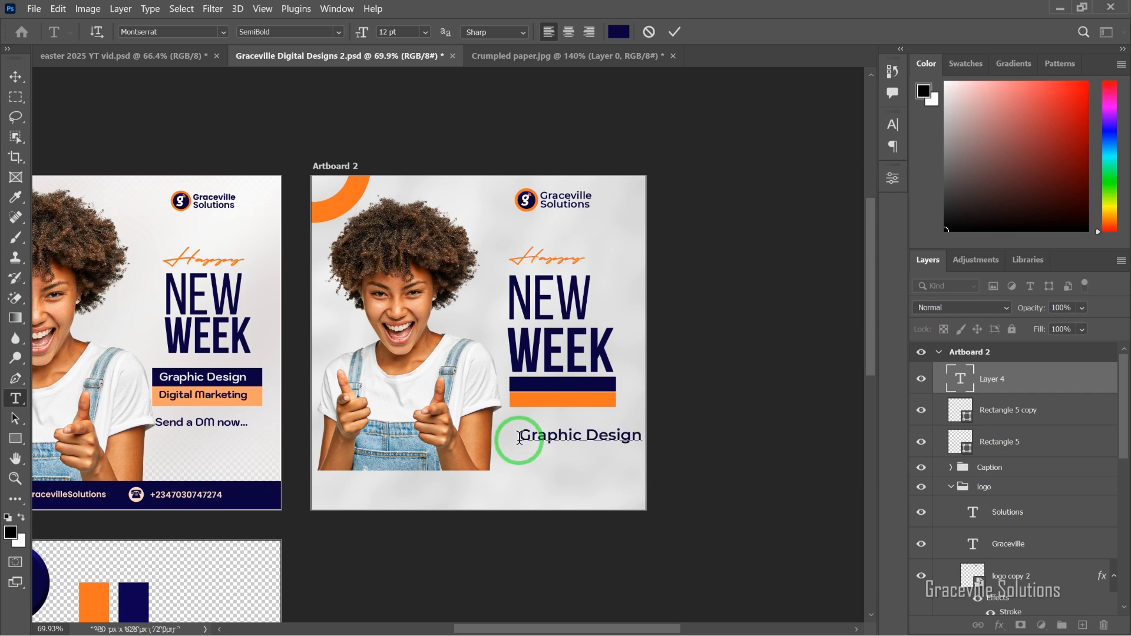
pyautogui.hotkey('ctrl', 'q')
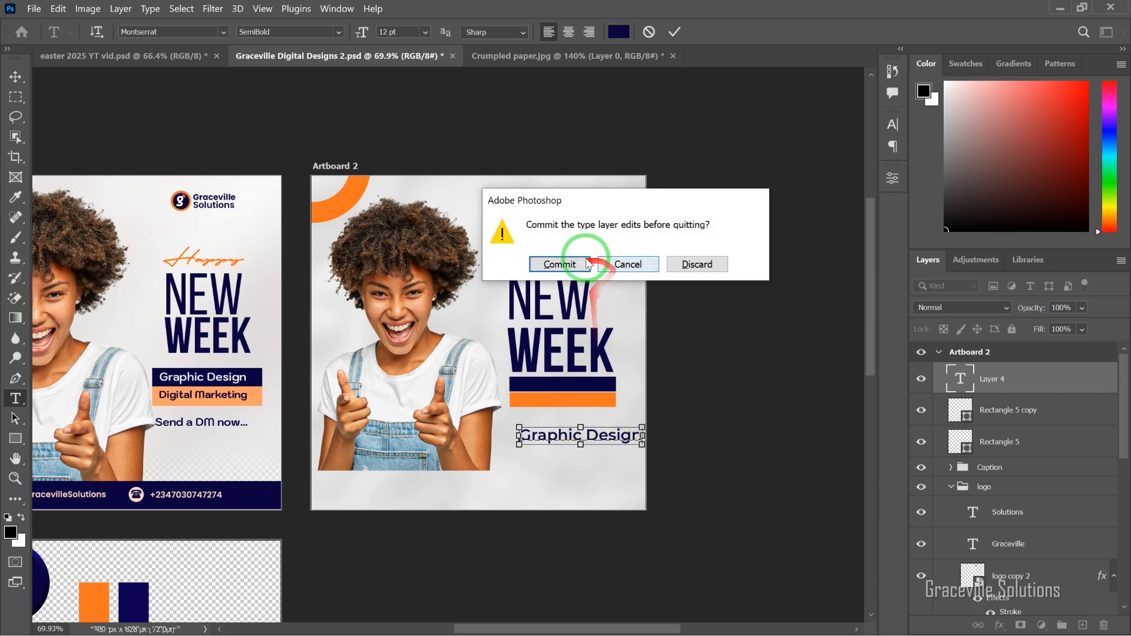
pyautogui.click(588, 263)
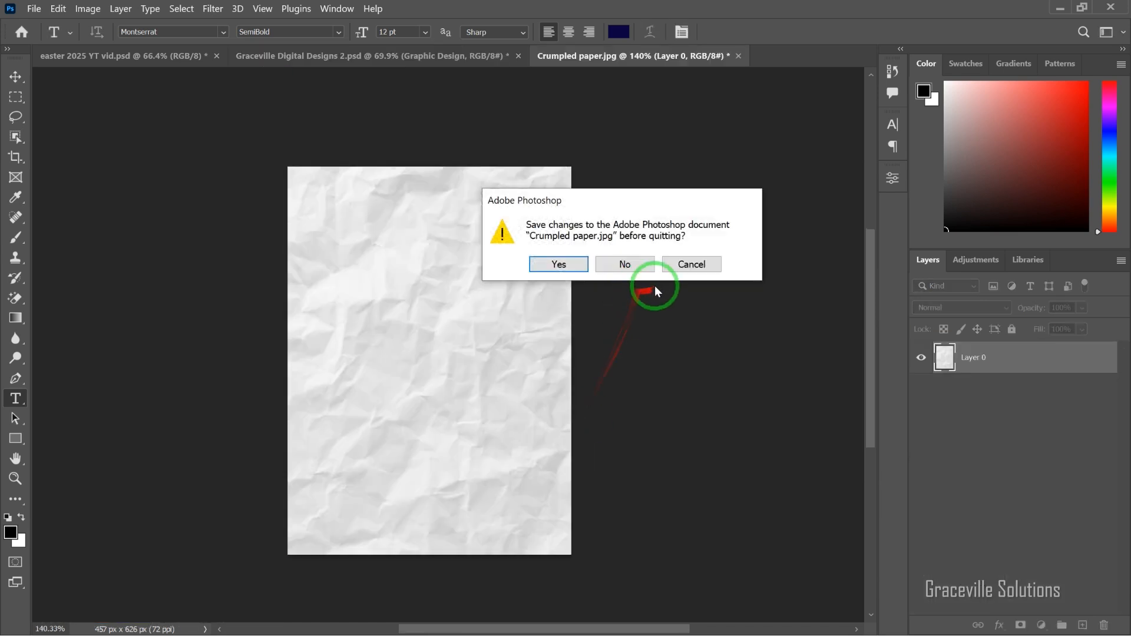
pyautogui.click(677, 268)
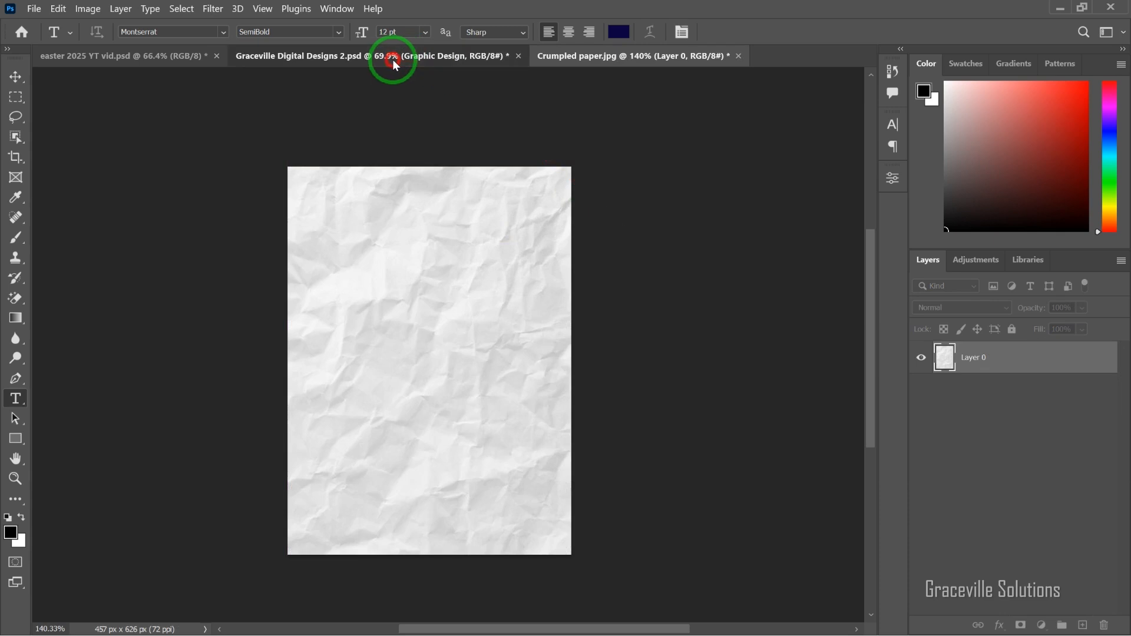
pyautogui.click(392, 59)
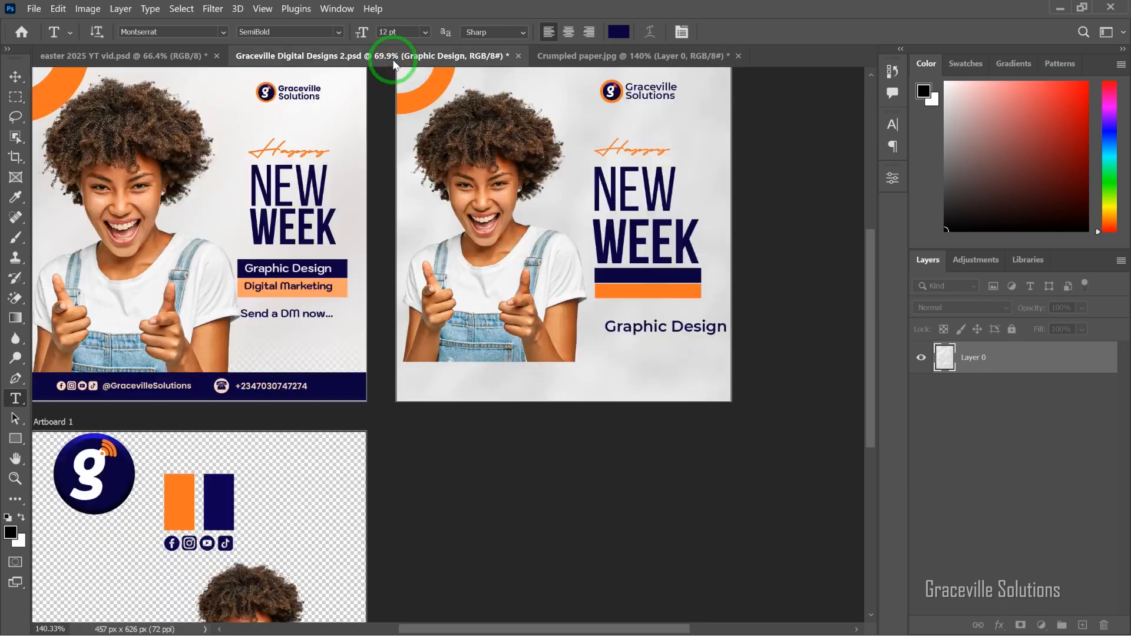
# Recolour the Graphic Design text below the bars light grey #e5e5e5 by sampling Artboard 2's paper background
pyautogui.click(673, 326)
pyautogui.hotkey('ctrl', 'a')
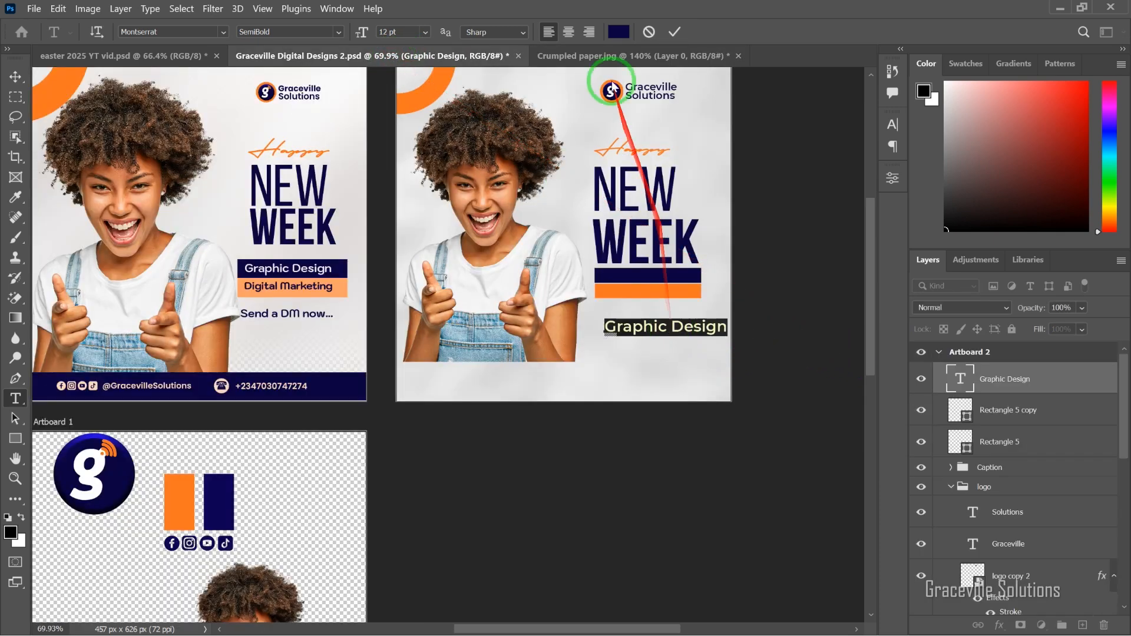
pyautogui.click(619, 32)
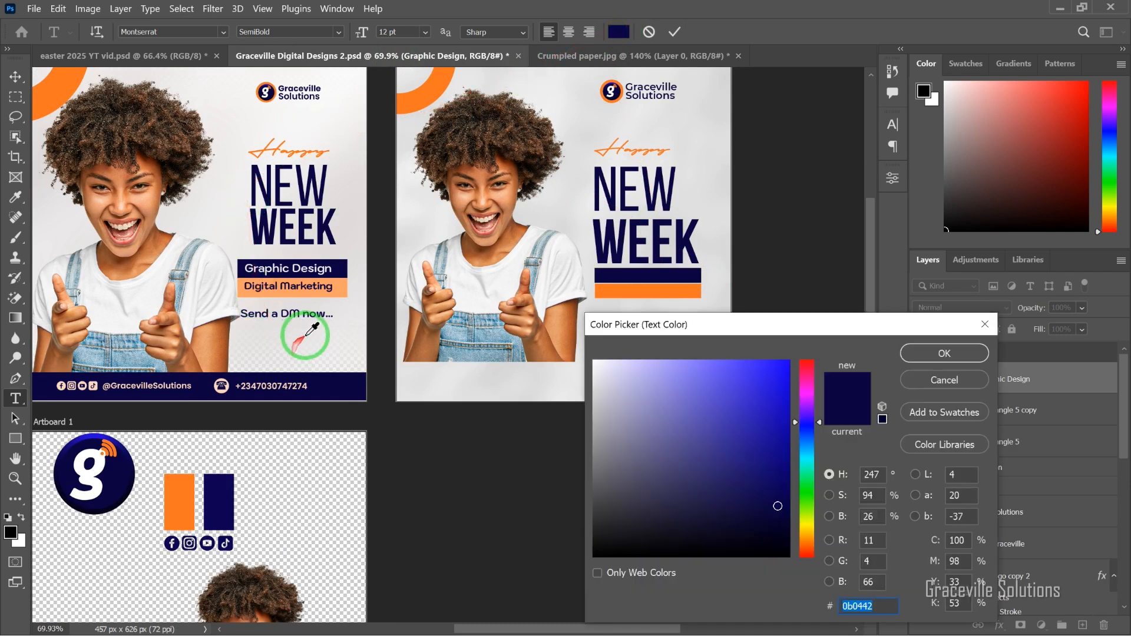
pyautogui.click(349, 307)
pyautogui.click(1070, 323)
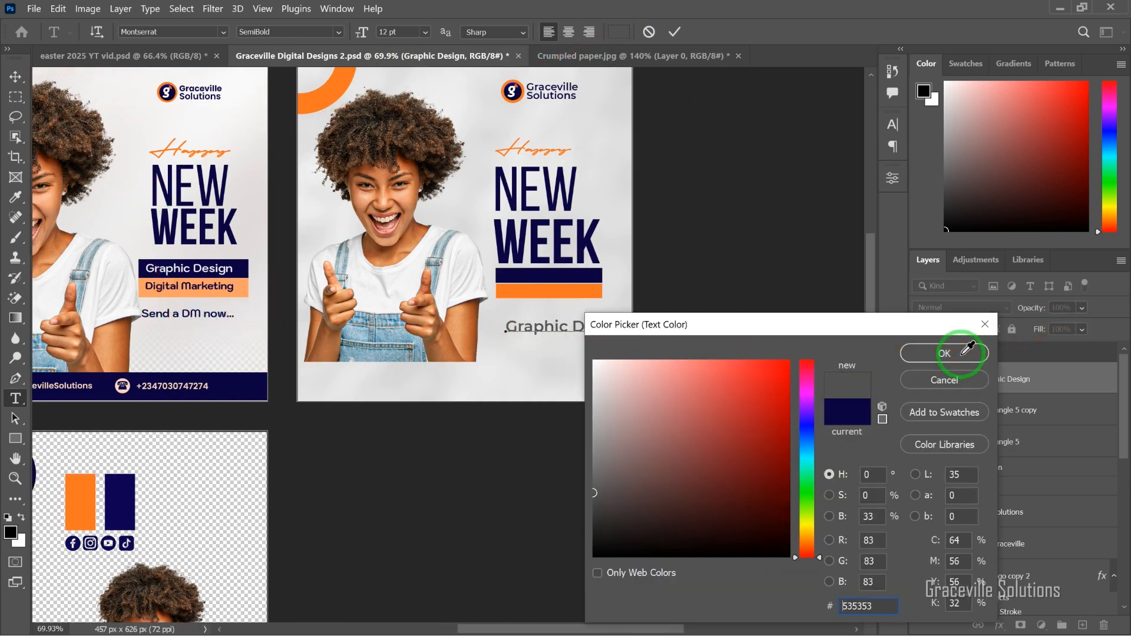
pyautogui.click(490, 355)
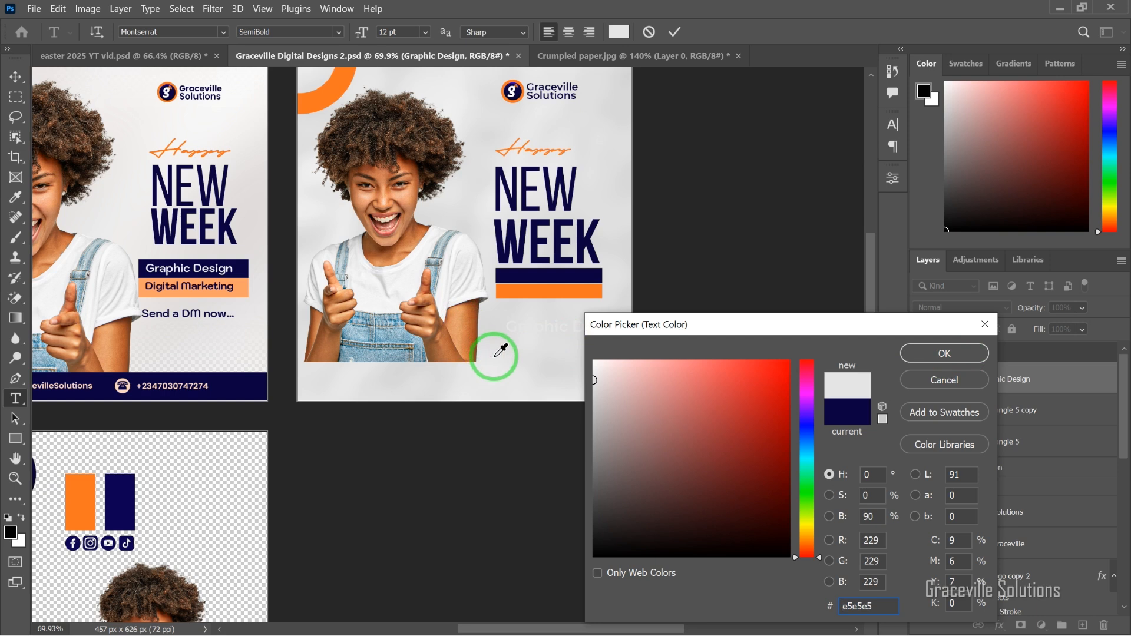
pyautogui.click(924, 357)
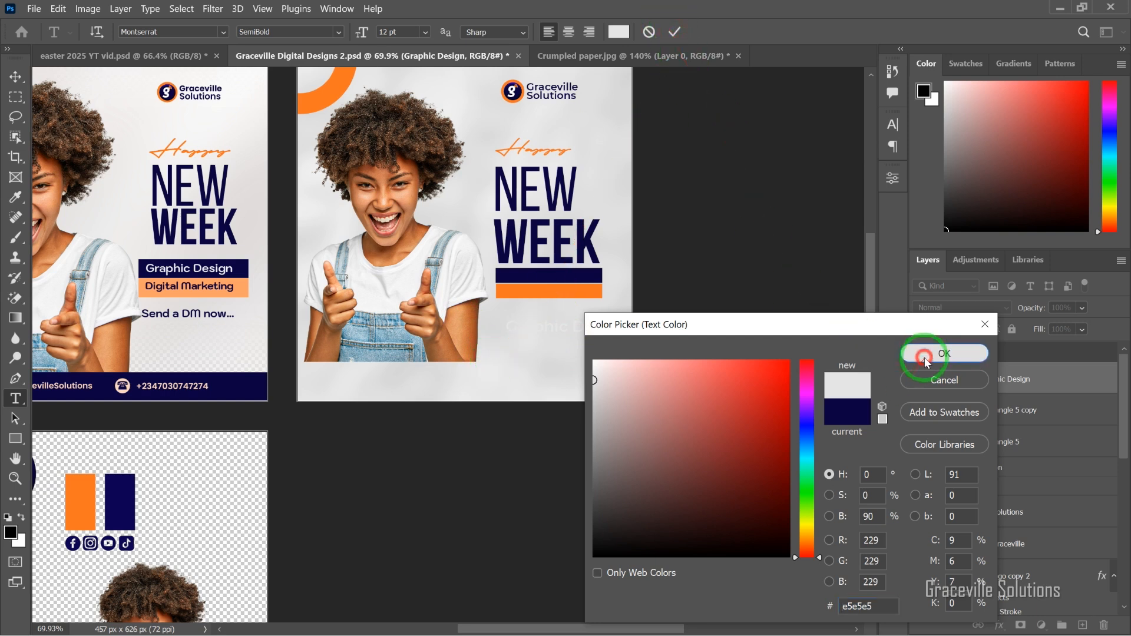
pyautogui.click(675, 32)
# Scale the Graphic Design text down to about 70% and place it on the navy bar
pyautogui.click(15, 77)
pyautogui.scroll(2, 561, 319)
pyautogui.moveTo(589, 329); pyautogui.dragTo(594, 270)
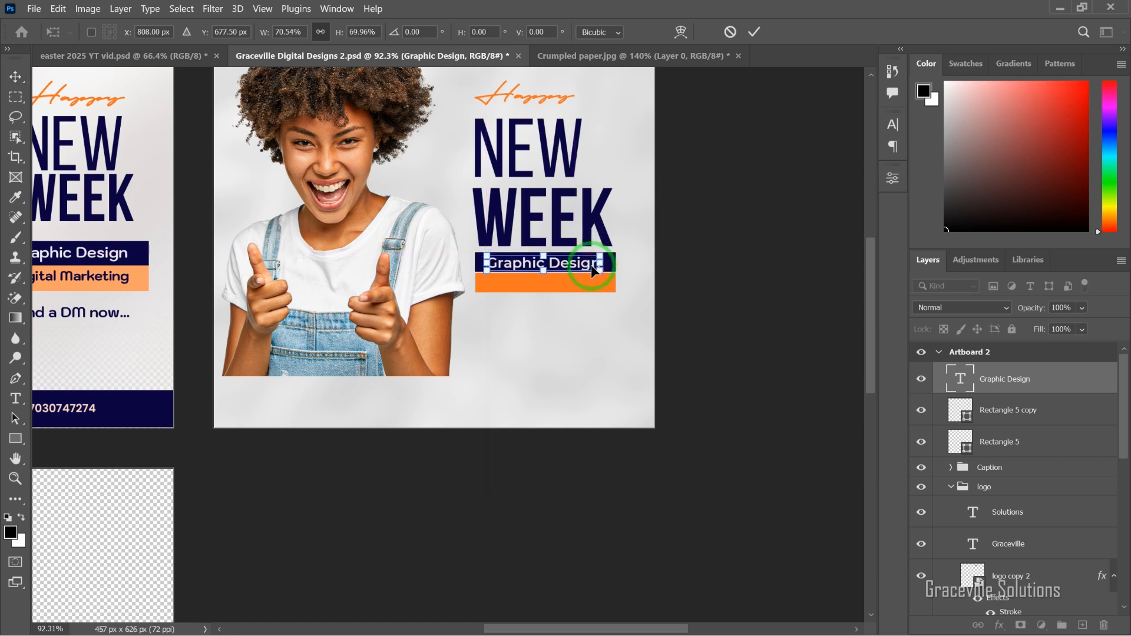
pyautogui.press('Return')
pyautogui.click(729, 316)
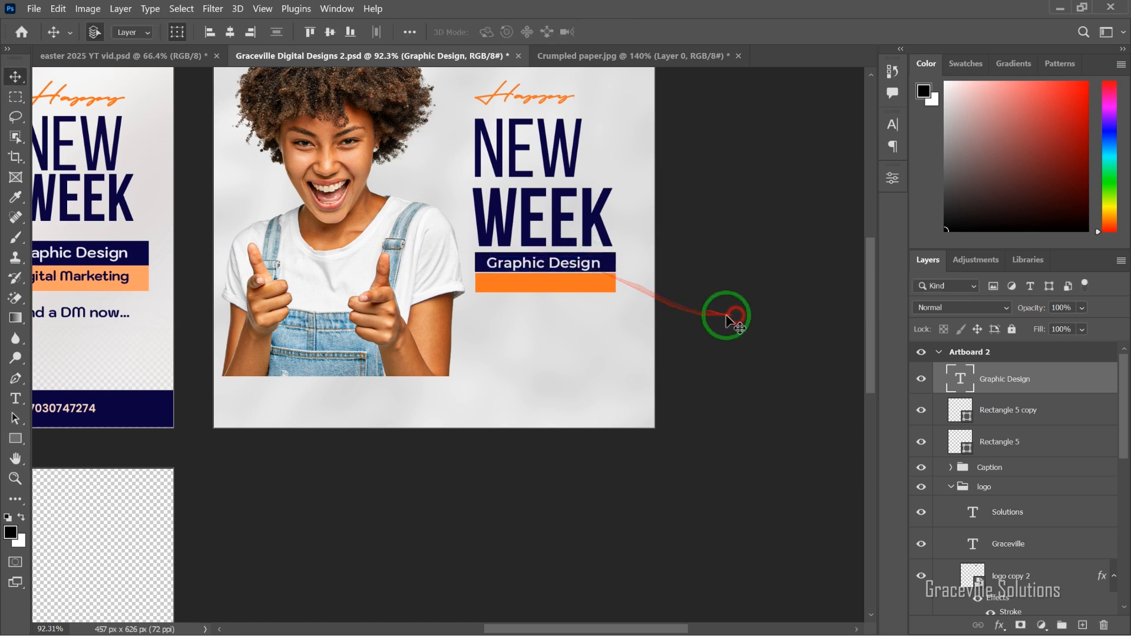
# Duplicate the Graphic Design text onto the orange bar and change the copy's wording to "Digital Marketing"
pyautogui.moveTo(580, 269)
pyautogui.mouseDown()
pyautogui.moveTo(578, 291)
pyautogui.moveTo(571, 284)
pyautogui.mouseUp()
pyautogui.doubleClick(571, 280)
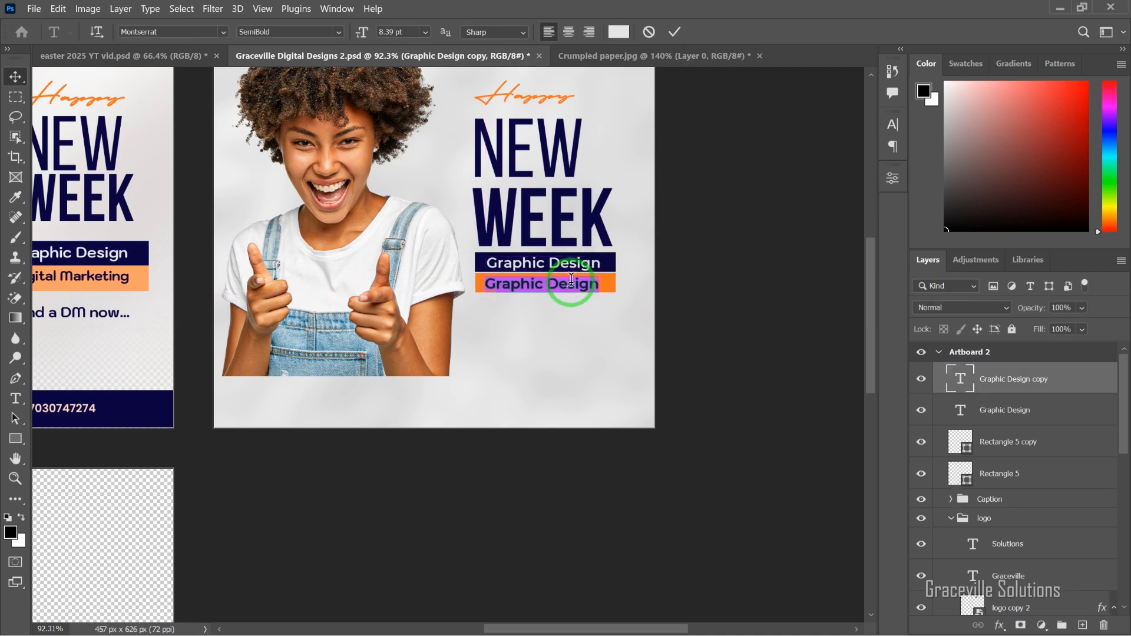
pyautogui.click(571, 280)
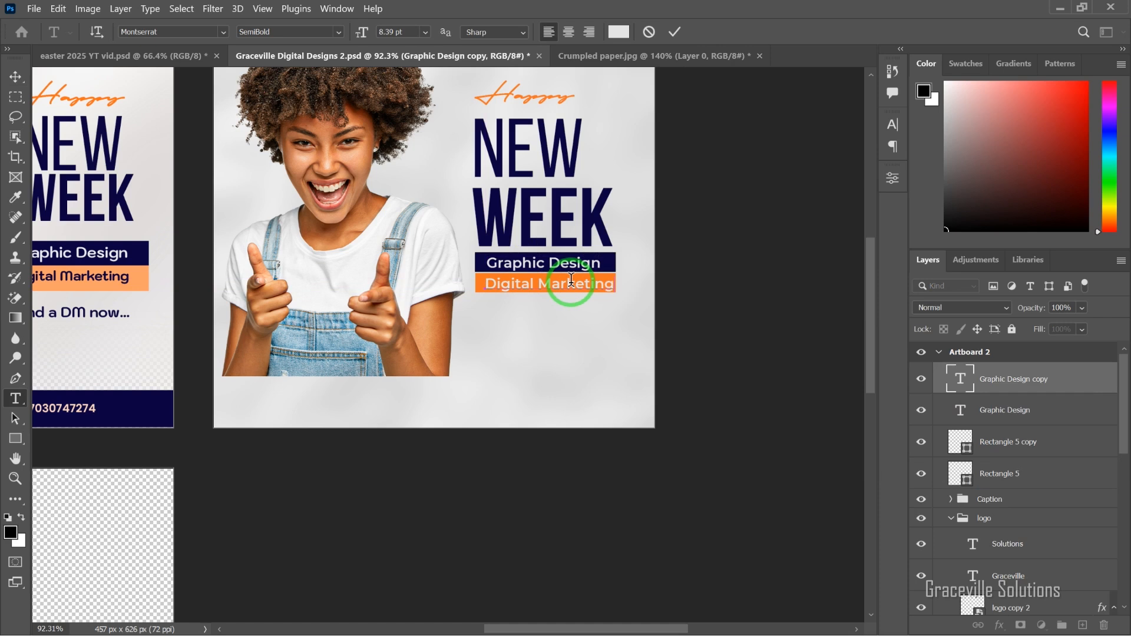
# Recolour the Digital Marketing text on the orange bar navy #0b0442 by sampling the headline's dark blue
pyautogui.tripleClick(571, 281)
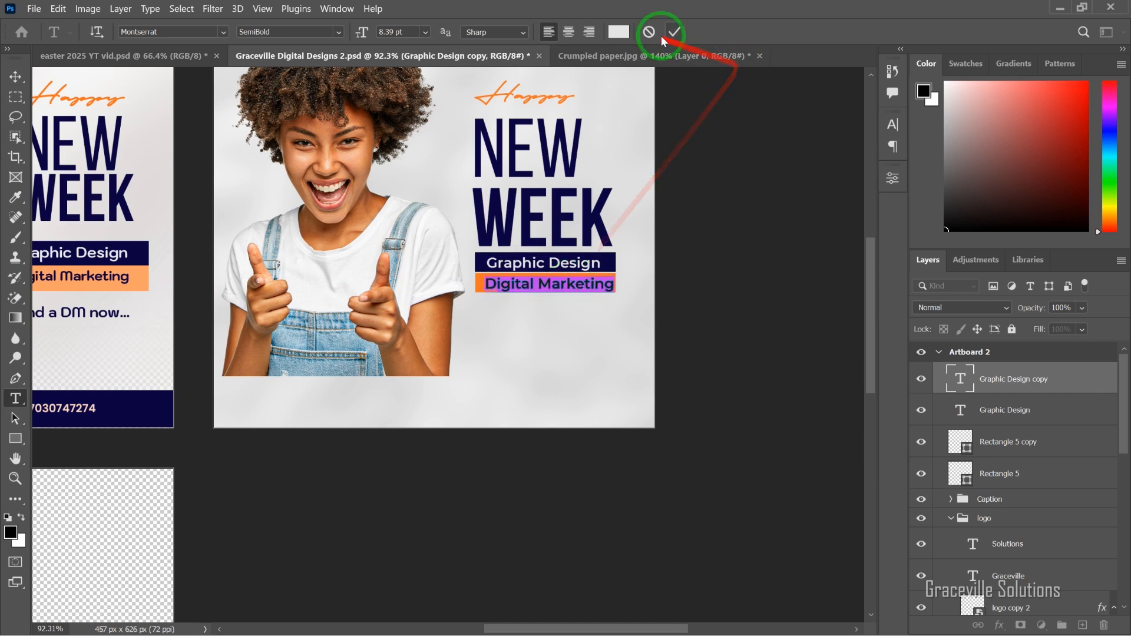
pyautogui.click(619, 32)
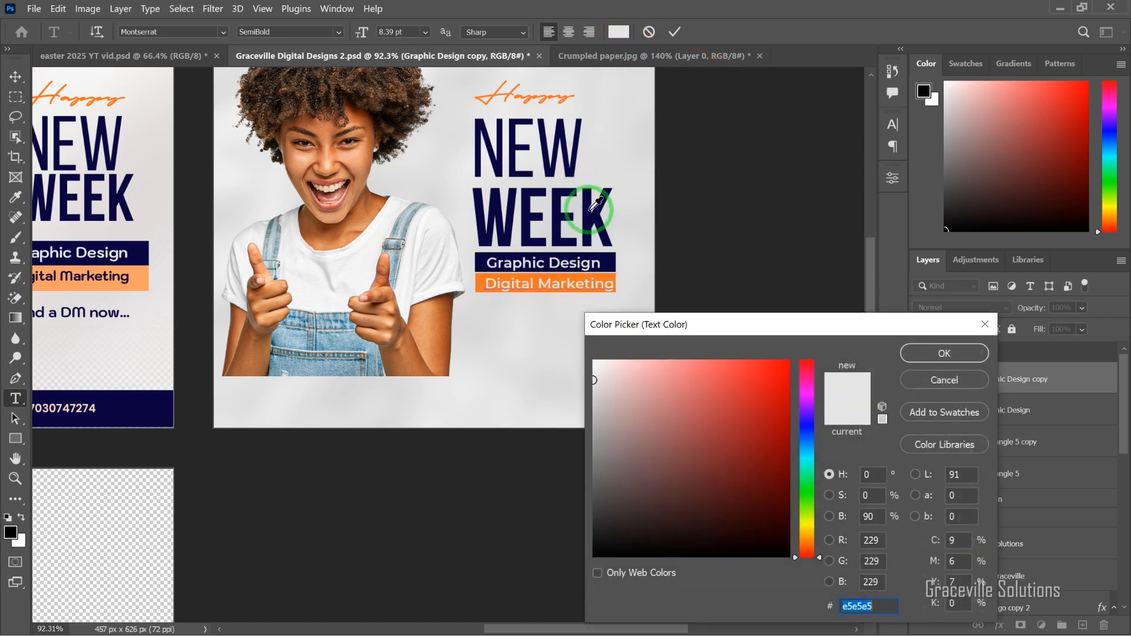
pyautogui.click(595, 208)
pyautogui.moveTo(591, 214); pyautogui.dragTo(970, 353)
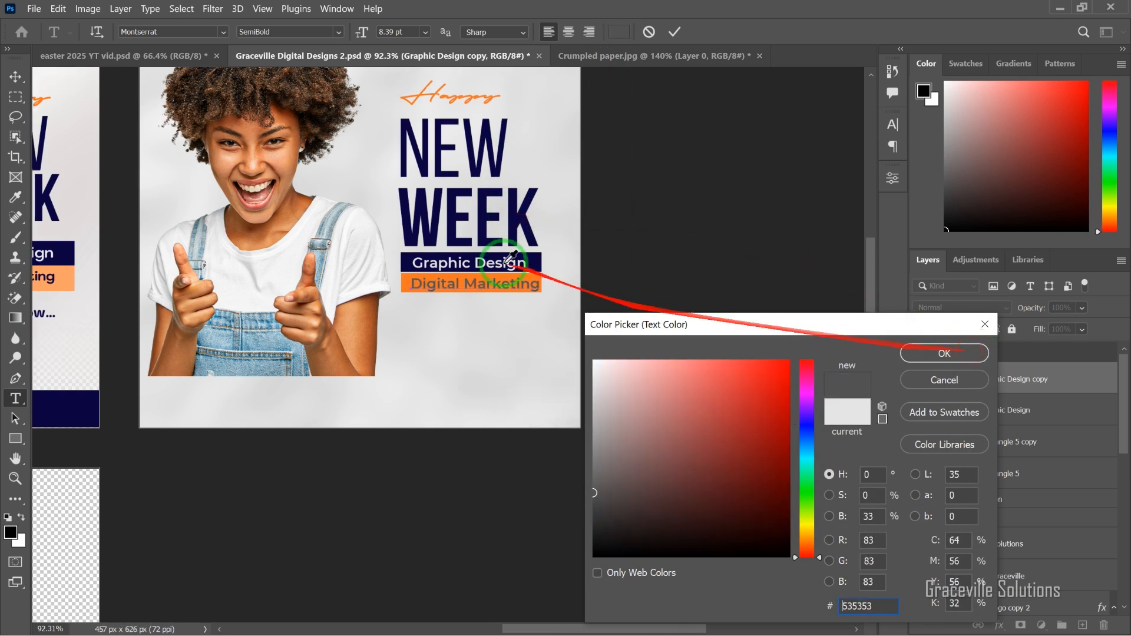
pyautogui.moveTo(526, 240); pyautogui.dragTo(543, 307)
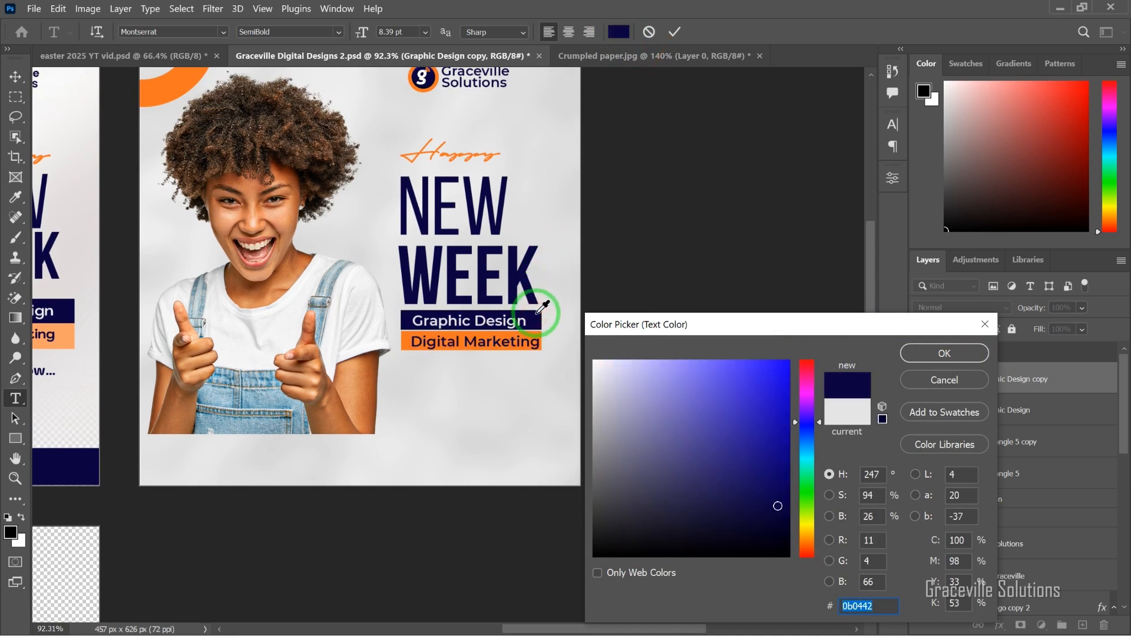
pyautogui.click(924, 353)
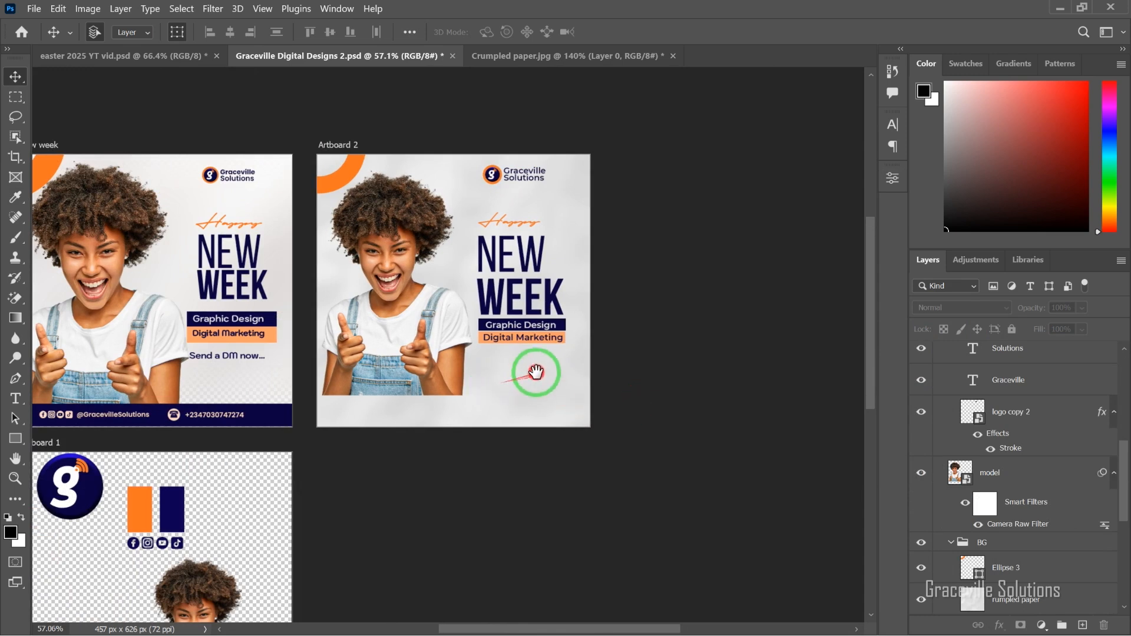
# Duplicate the Digital Marketing text below the orange bar and change the copy's wording to "Send a DM now..."
pyautogui.scroll(2, 535, 370)
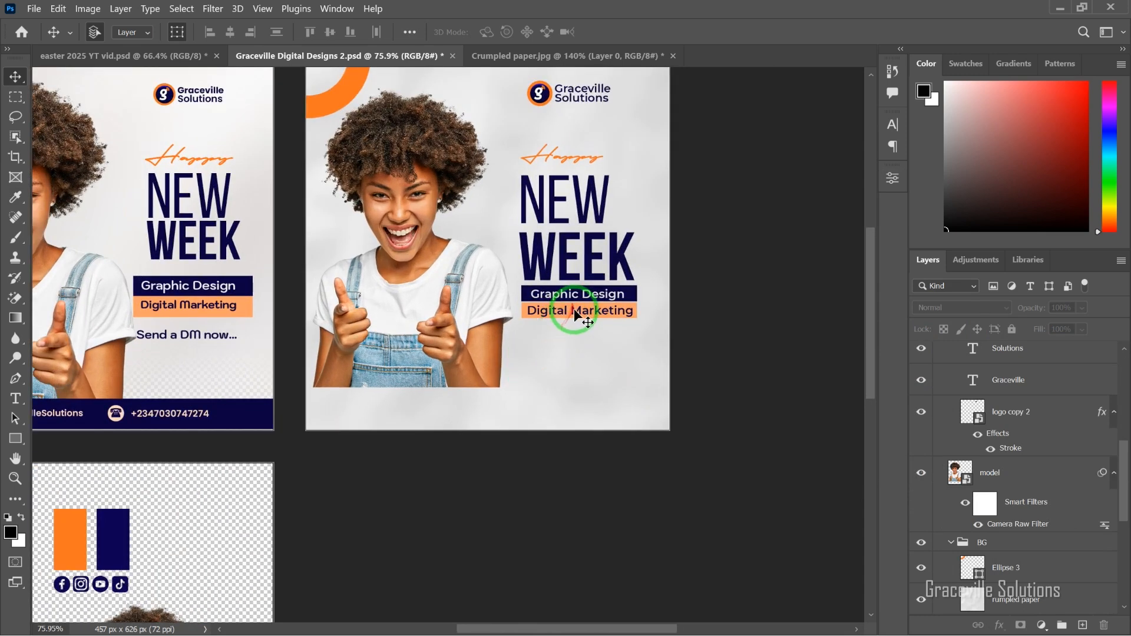
pyautogui.moveTo(574, 309); pyautogui.dragTo(574, 354)
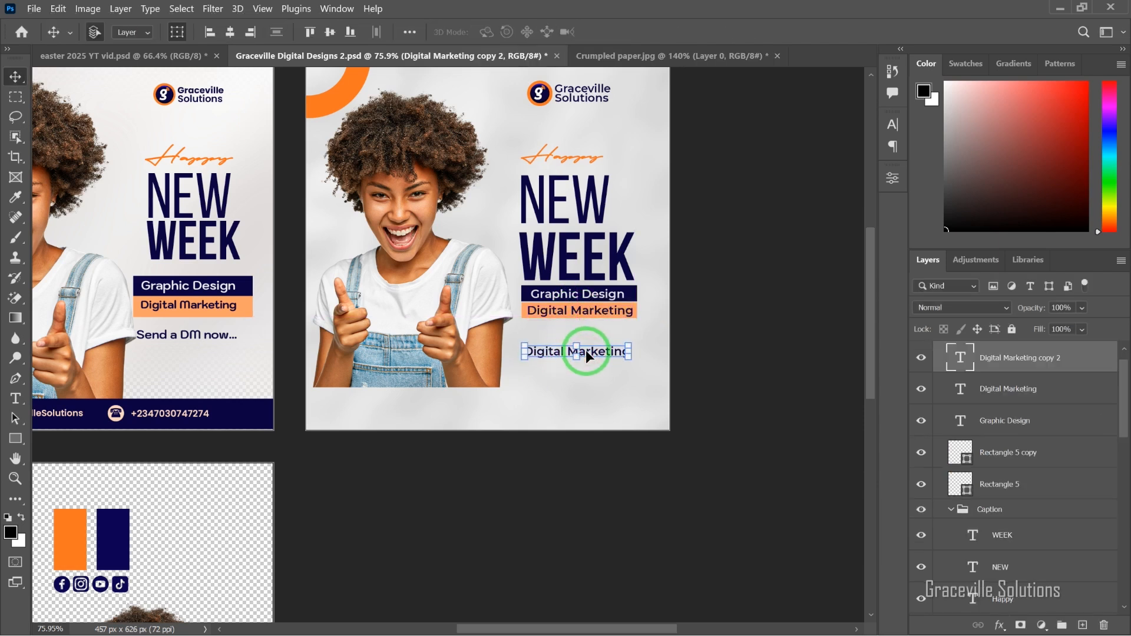
pyautogui.doubleClick(586, 352)
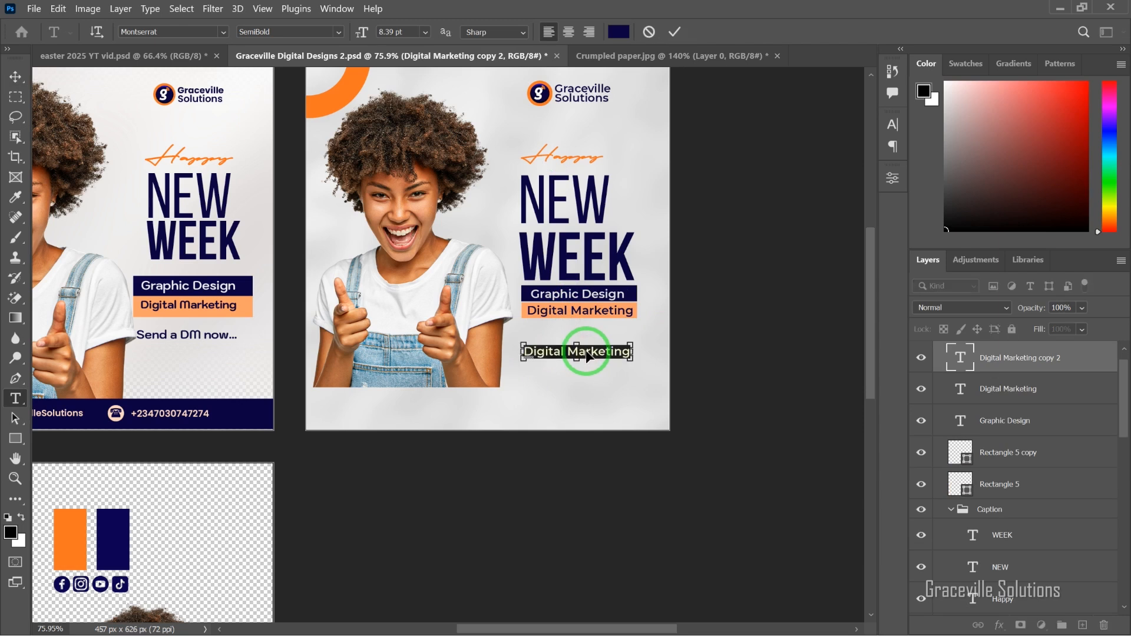
pyautogui.click(586, 349)
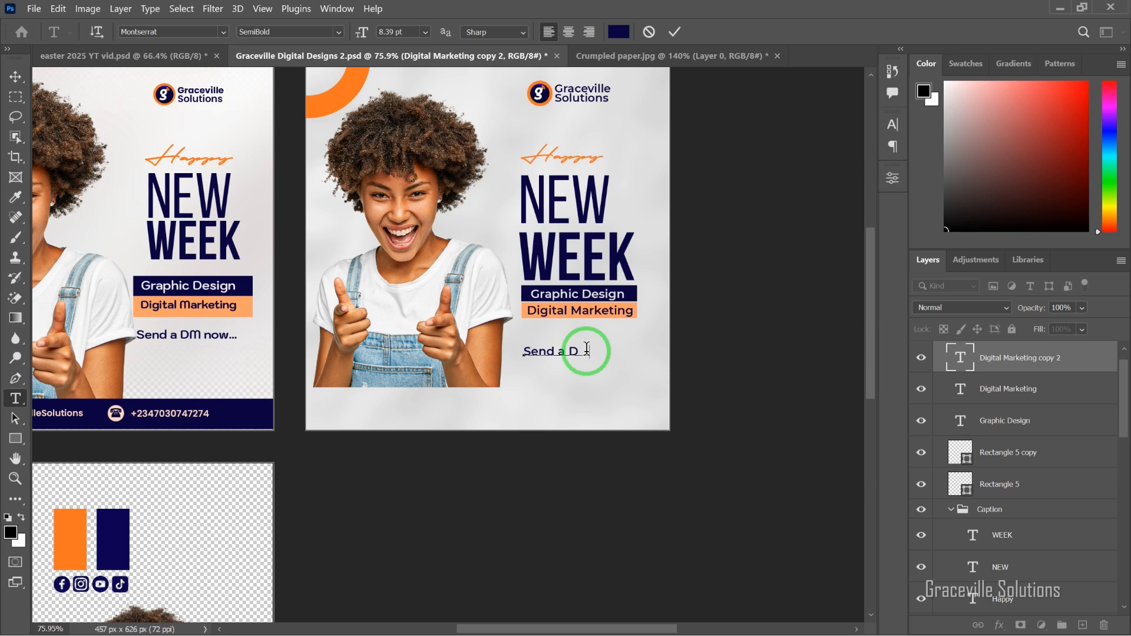
pyautogui.write('Send a DM n')
pyautogui.write('ow...')
pyautogui.click(730, 397)
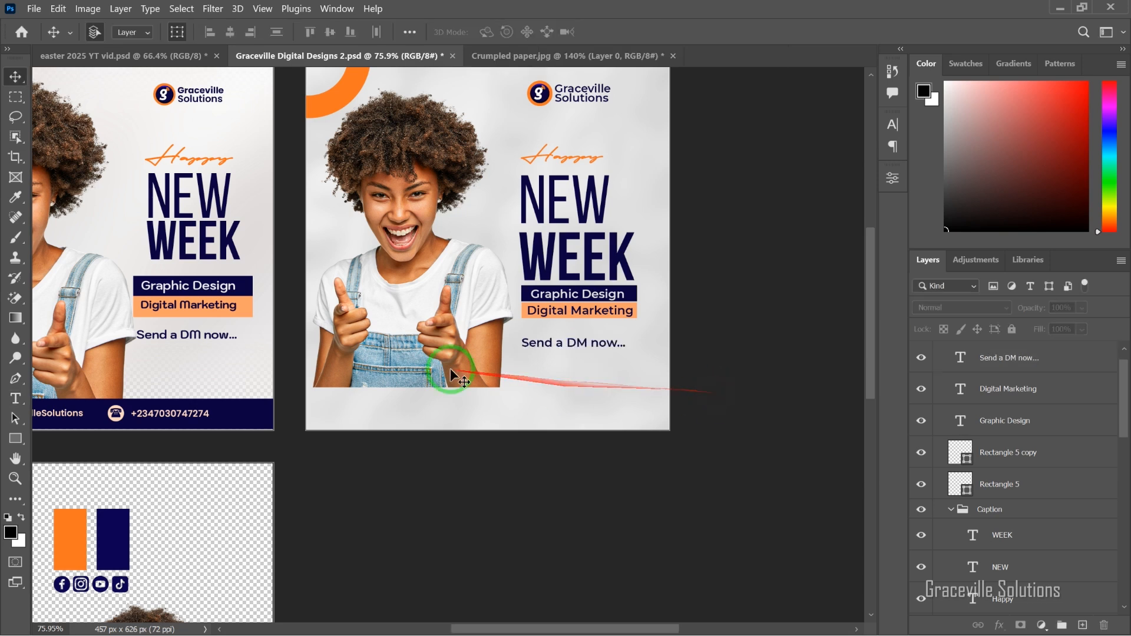
# Examine the contact footer on the new week artboard and compare it with the bottom area of Artboard 2
pyautogui.scroll(-3, 451, 371)
pyautogui.moveTo(437, 369); pyautogui.dragTo(517, 357)
pyautogui.scroll(3, 374, 380)
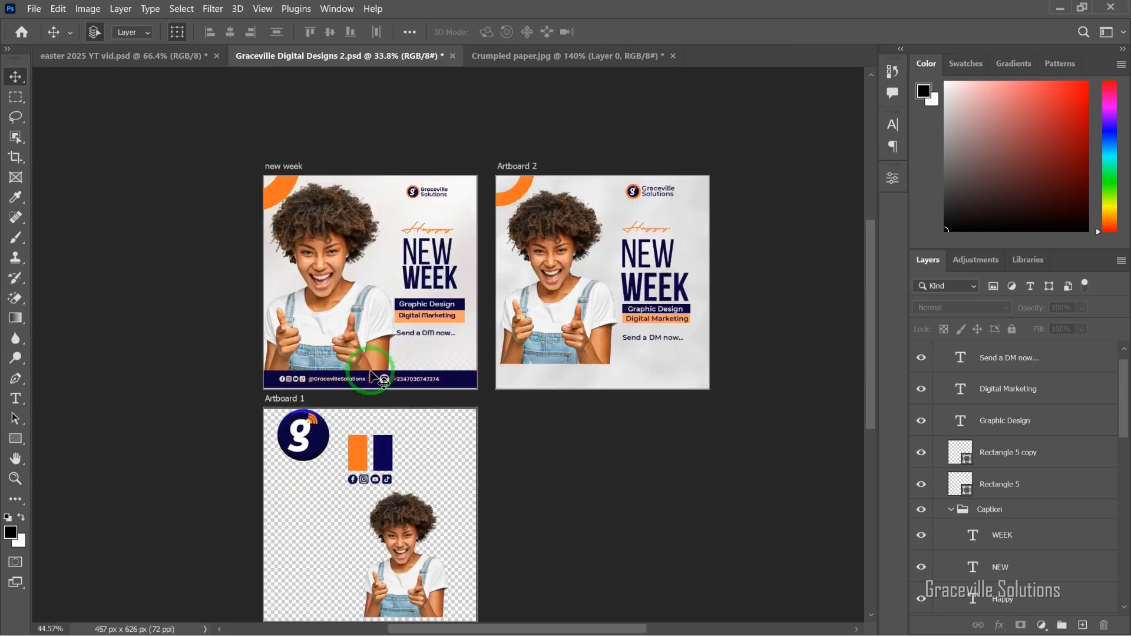
pyautogui.scroll(-2, 364, 389)
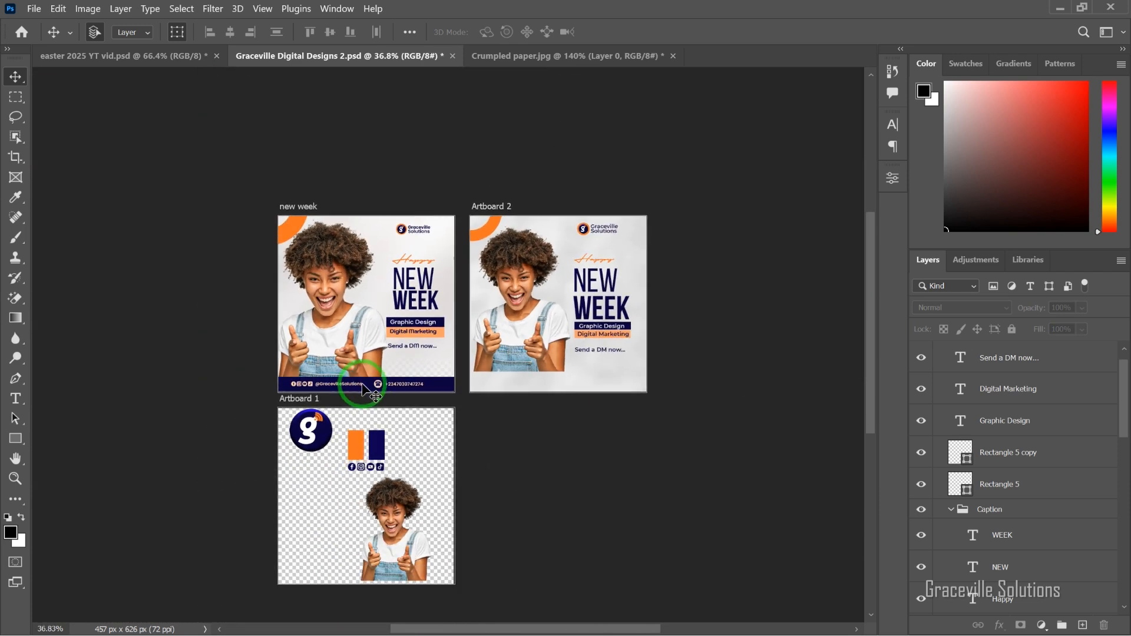
pyautogui.scroll(6, 357, 390)
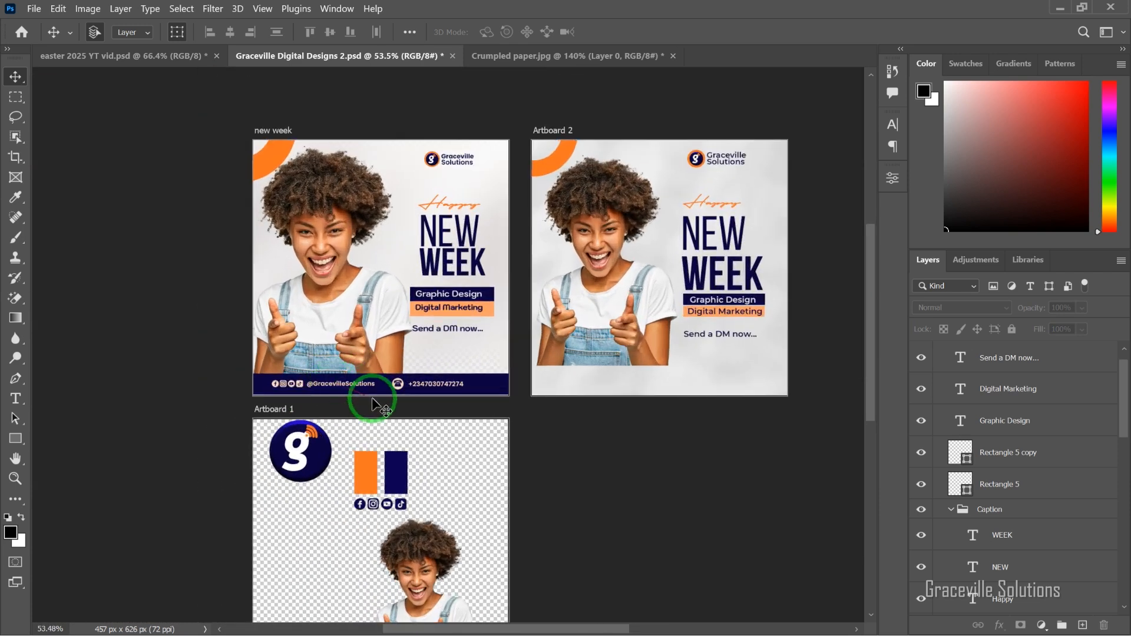
pyautogui.scroll(-4, 403, 391)
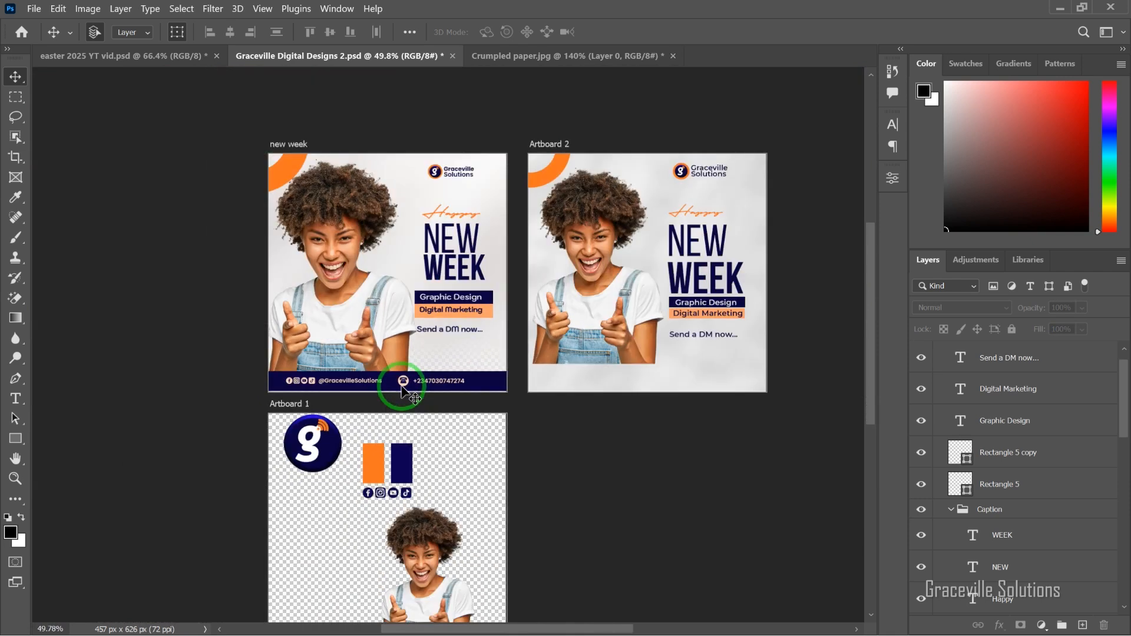
pyautogui.scroll(-2, 420, 428)
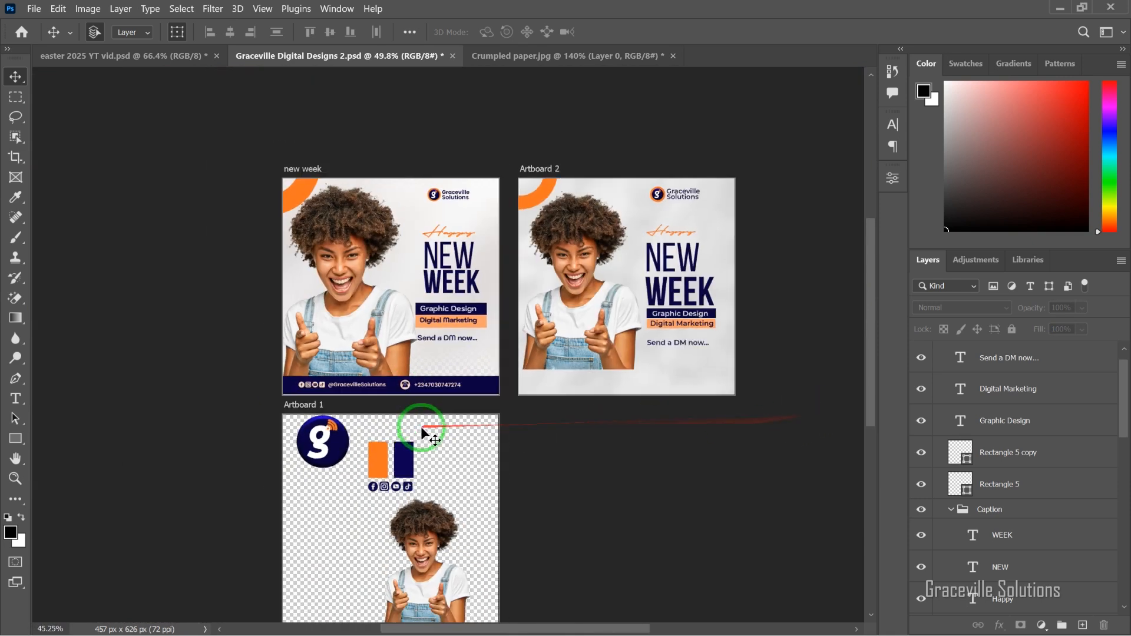
pyautogui.scroll(2, 501, 403)
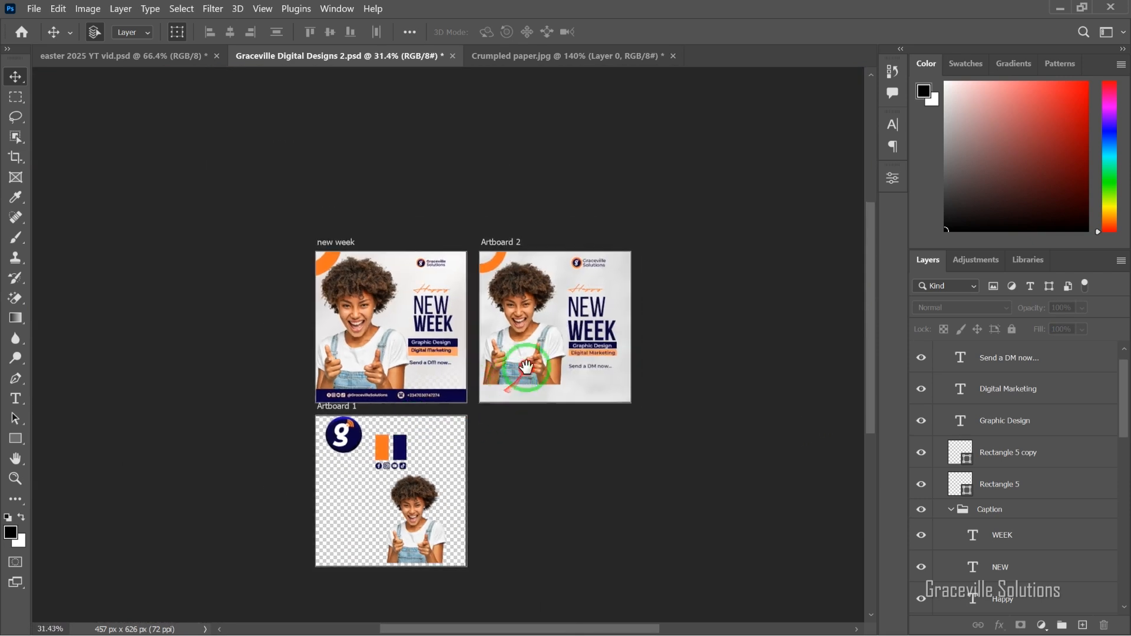
pyautogui.scroll(2, 435, 383)
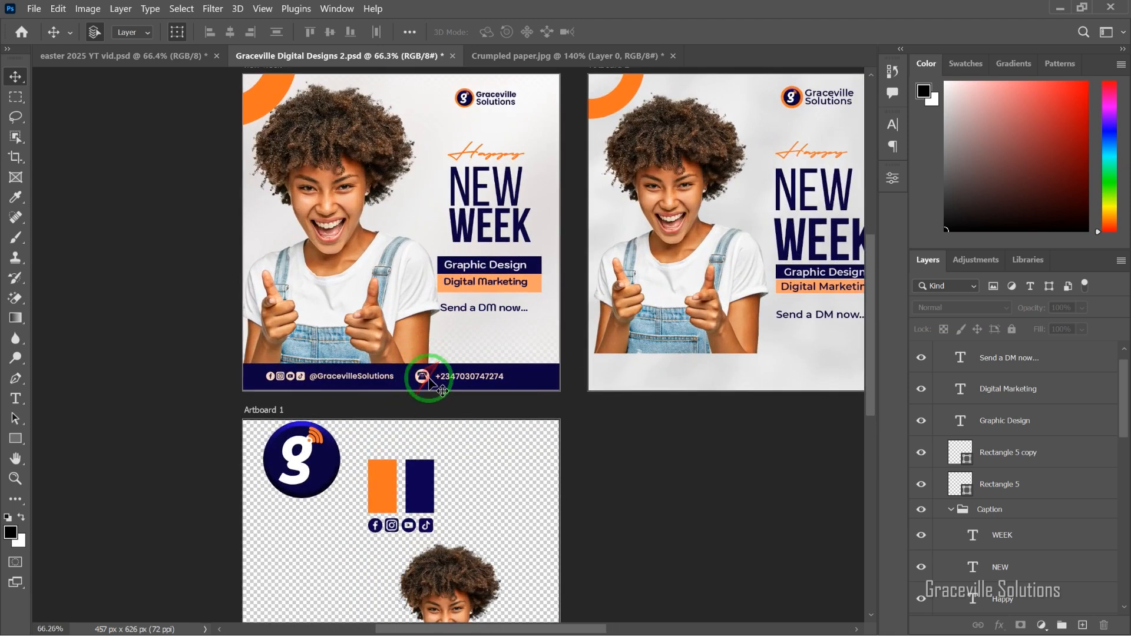
# Collapse the logo layer group of Artboard 2
pyautogui.moveTo(1125, 415); pyautogui.dragTo(1124, 439)
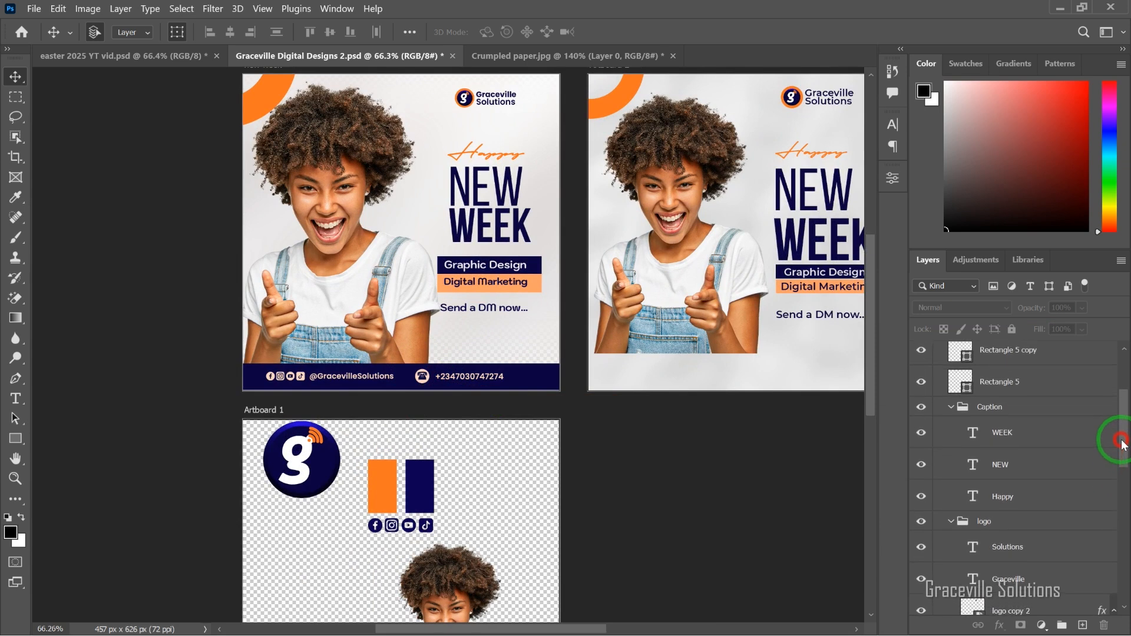
pyautogui.click(952, 521)
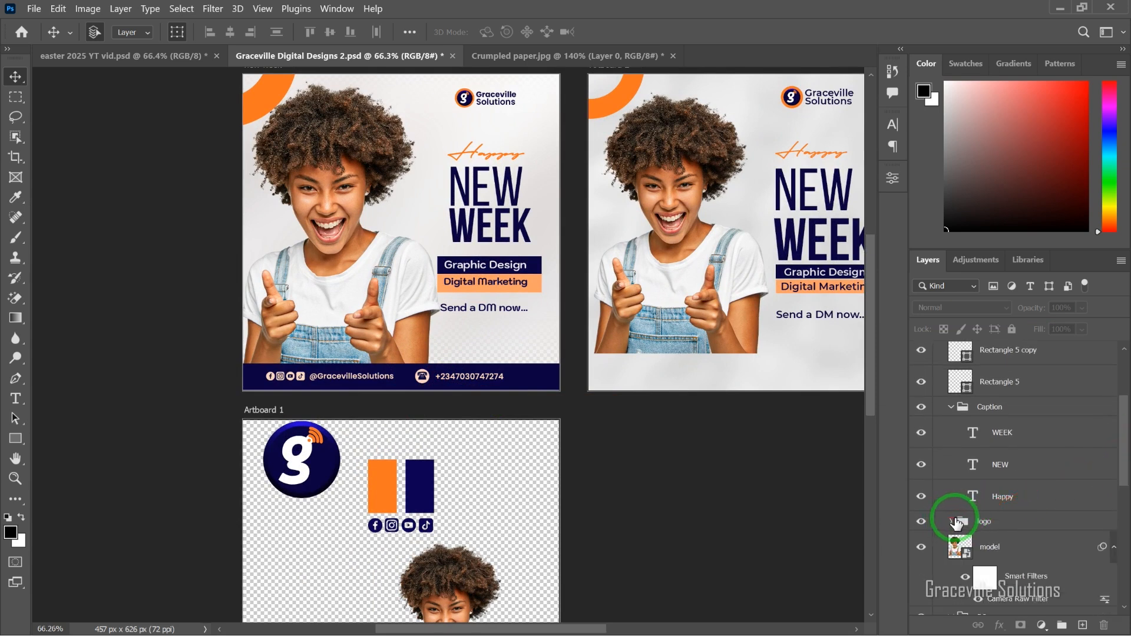
pyautogui.scroll(3, 957, 522)
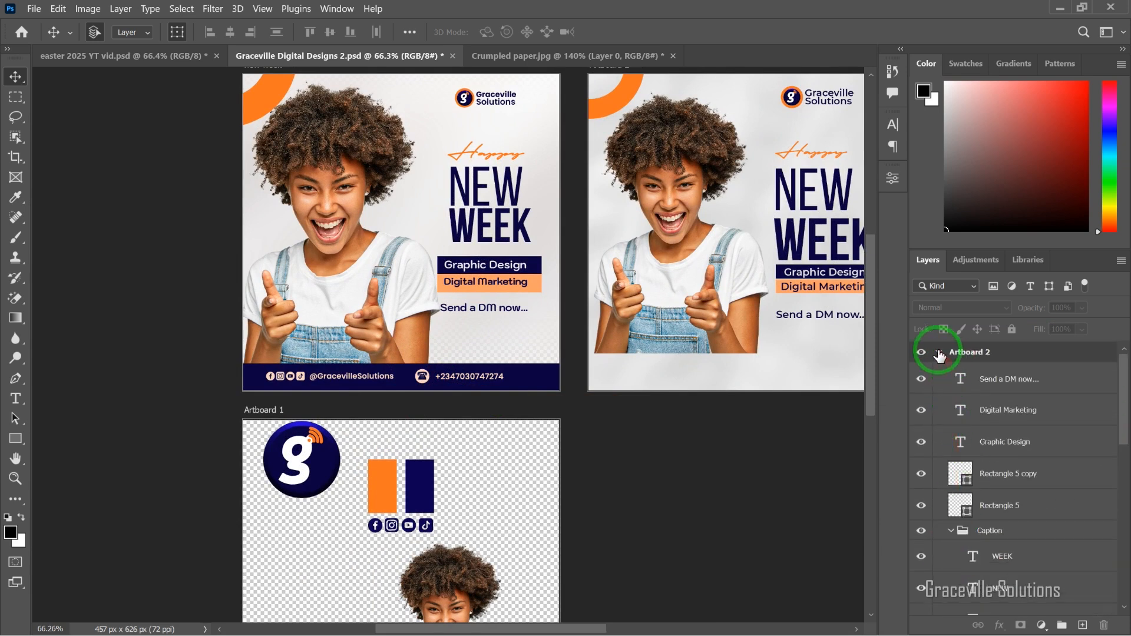
# Find the new week footer bar's layer, collapse its social group, and toggle the group's visibility to check its contents
pyautogui.click(530, 379)
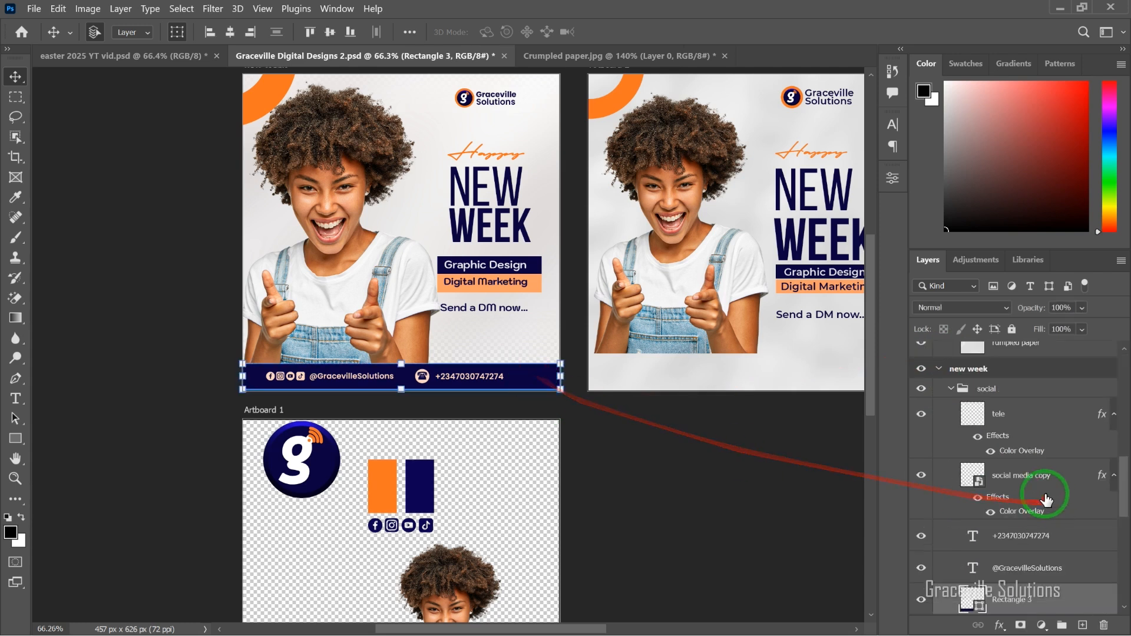
pyautogui.click(950, 387)
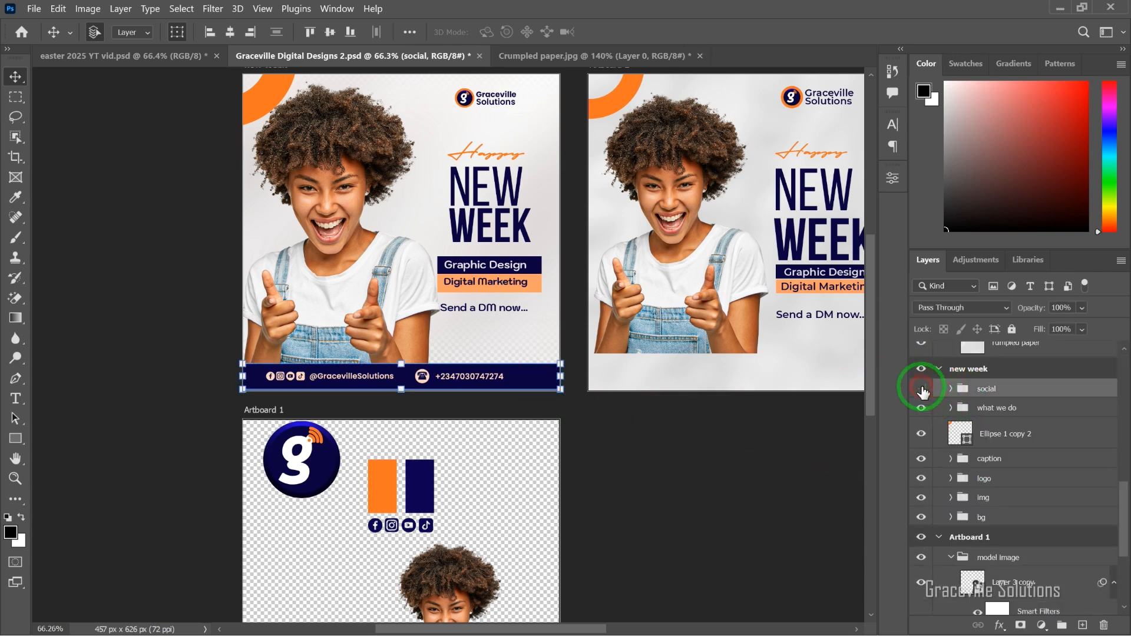
pyautogui.click(922, 388)
pyautogui.click(922, 389)
# Duplicate the new week social group and move the copy to the top of Artboard 2's layers as its footer
pyautogui.hotkey('ctrl', 'j')
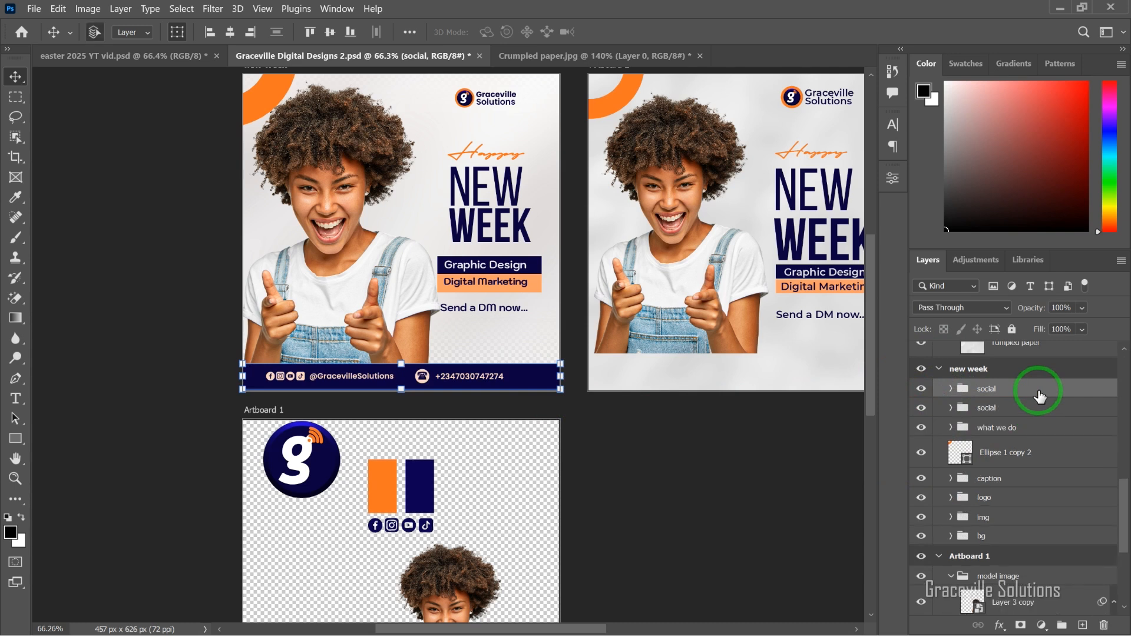
pyautogui.click(951, 575)
pyautogui.scroll(3, 1034, 402)
pyautogui.moveTo(1017, 450); pyautogui.dragTo(1026, 366)
pyautogui.scroll(-1, 741, 386)
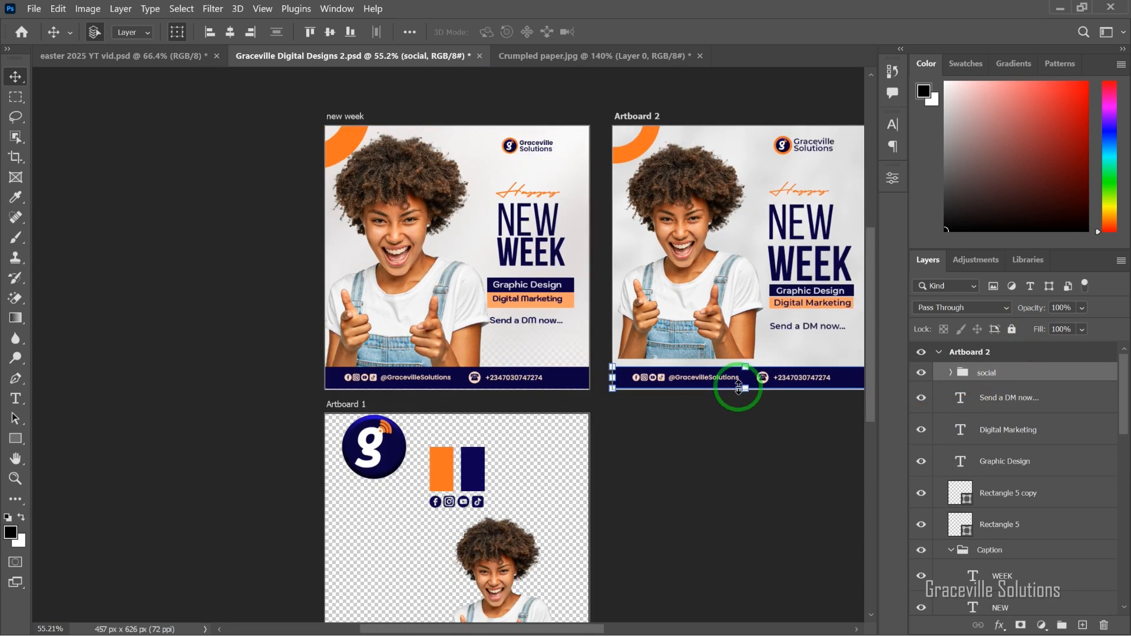
pyautogui.moveTo(727, 372); pyautogui.dragTo(637, 371)
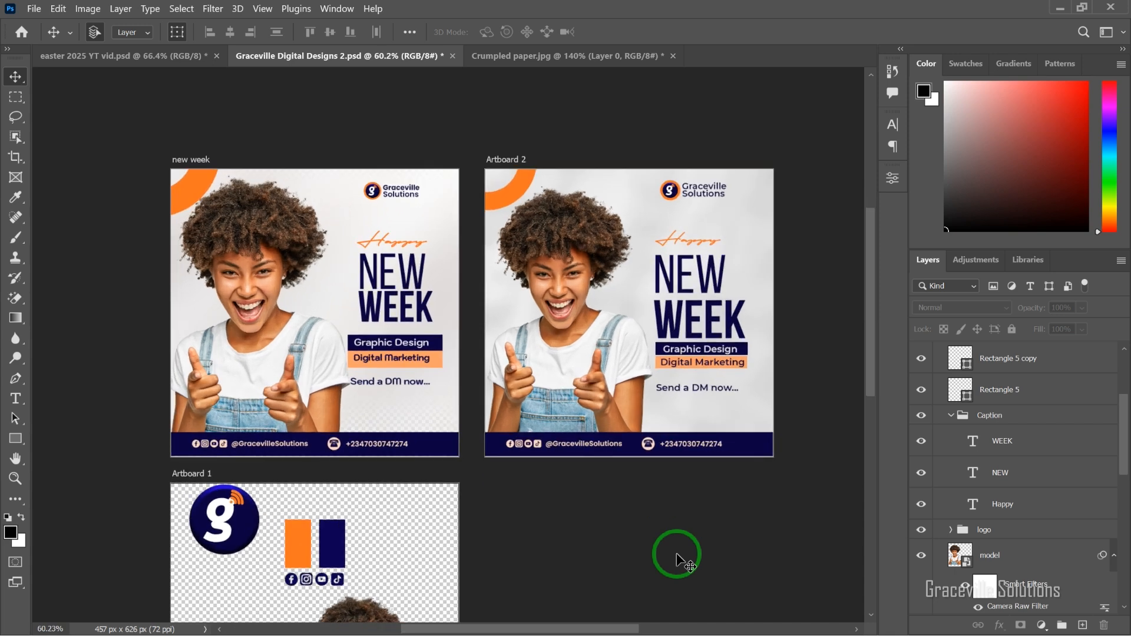
# Compare the Artboard 2 flyer side by side with the original new week design
pyautogui.scroll(2, 677, 555)
pyautogui.scroll(-2, 677, 555)
pyautogui.moveTo(655, 404); pyautogui.dragTo(649, 419)
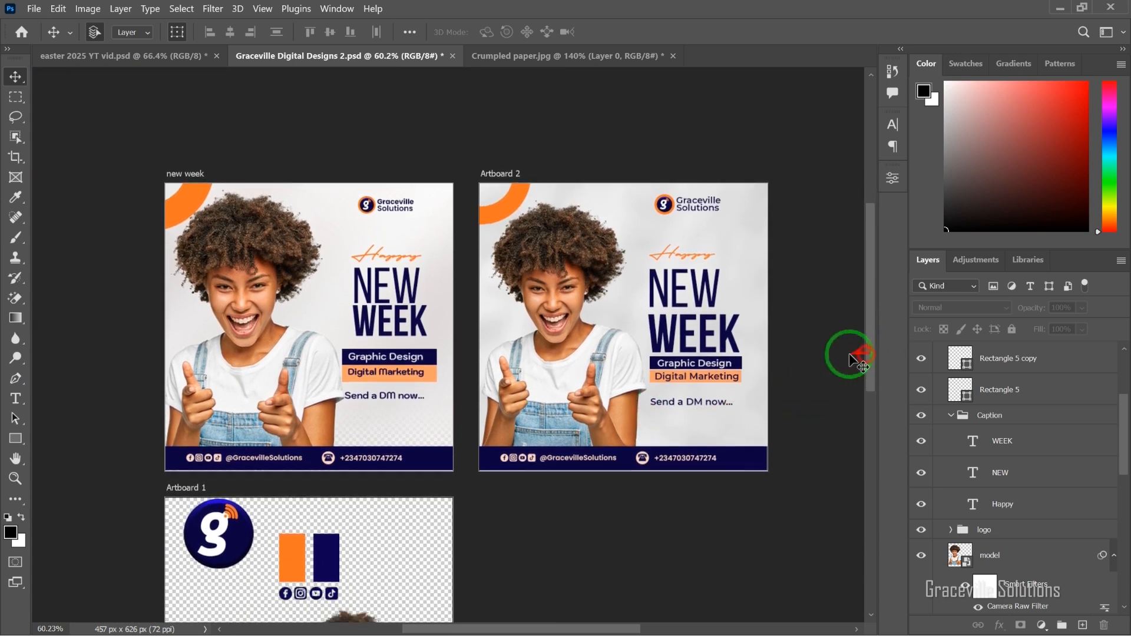
pyautogui.scroll(1, 796, 371)
pyautogui.scroll(-1, 795, 371)
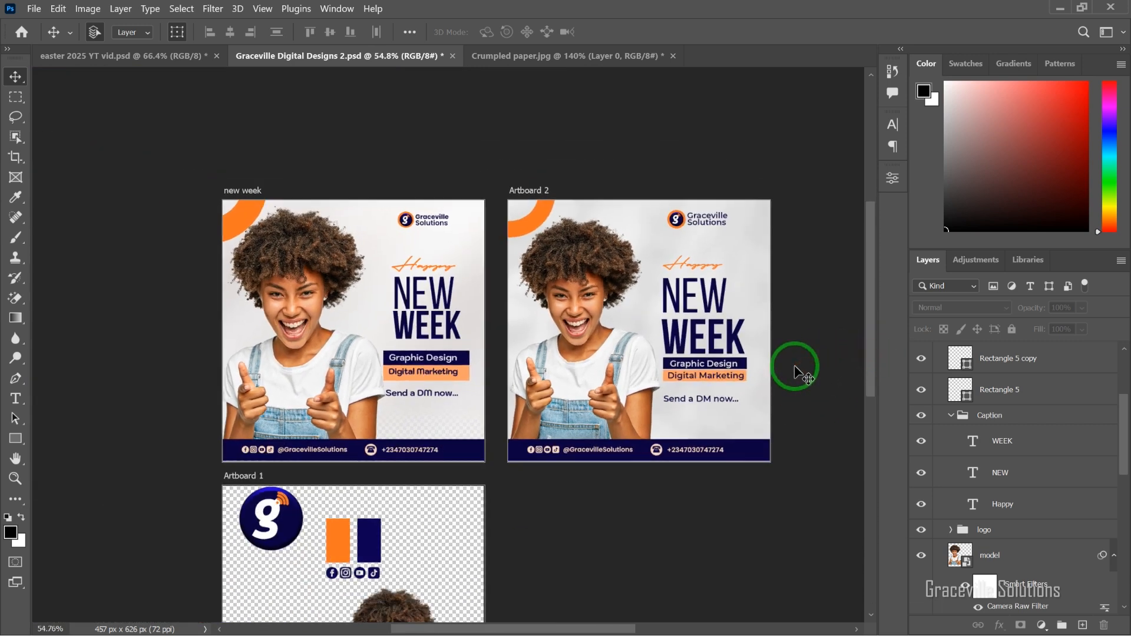
pyautogui.moveTo(870, 340); pyautogui.dragTo(871, 349)
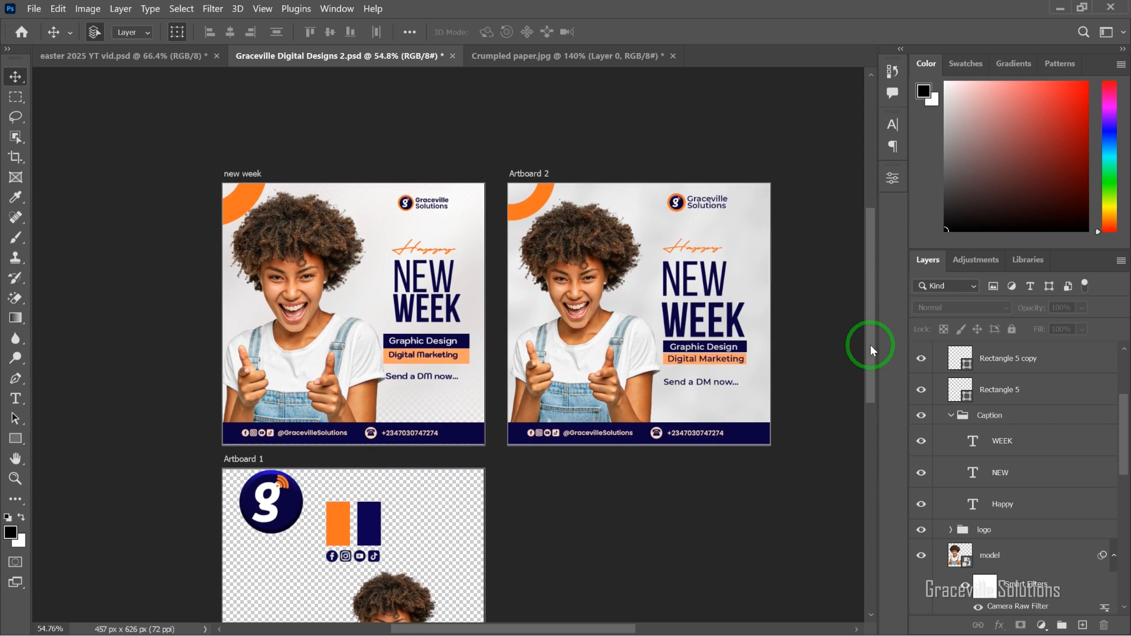
pyautogui.moveTo(871, 345); pyautogui.dragTo(787, 461)
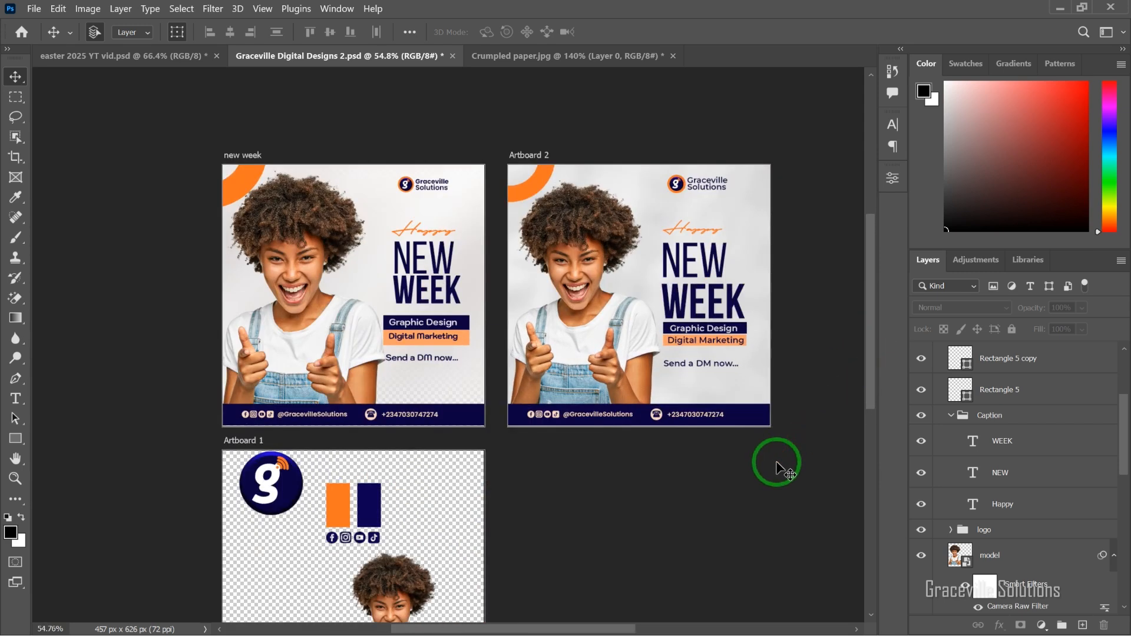
pyautogui.scroll(-1, 774, 468)
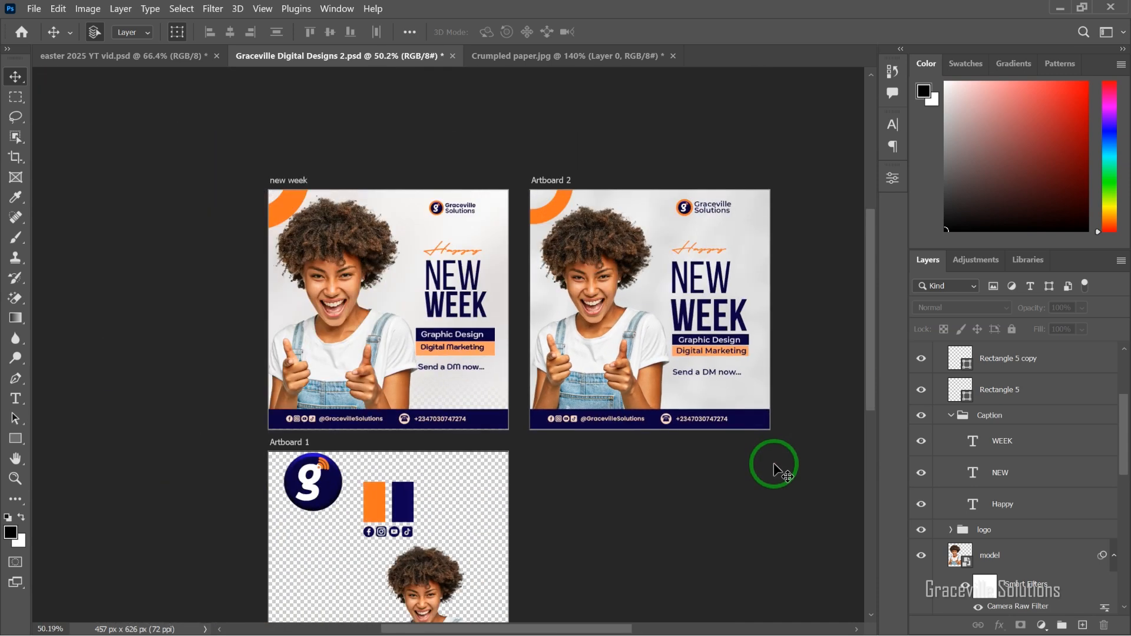
pyautogui.scroll(1, 773, 468)
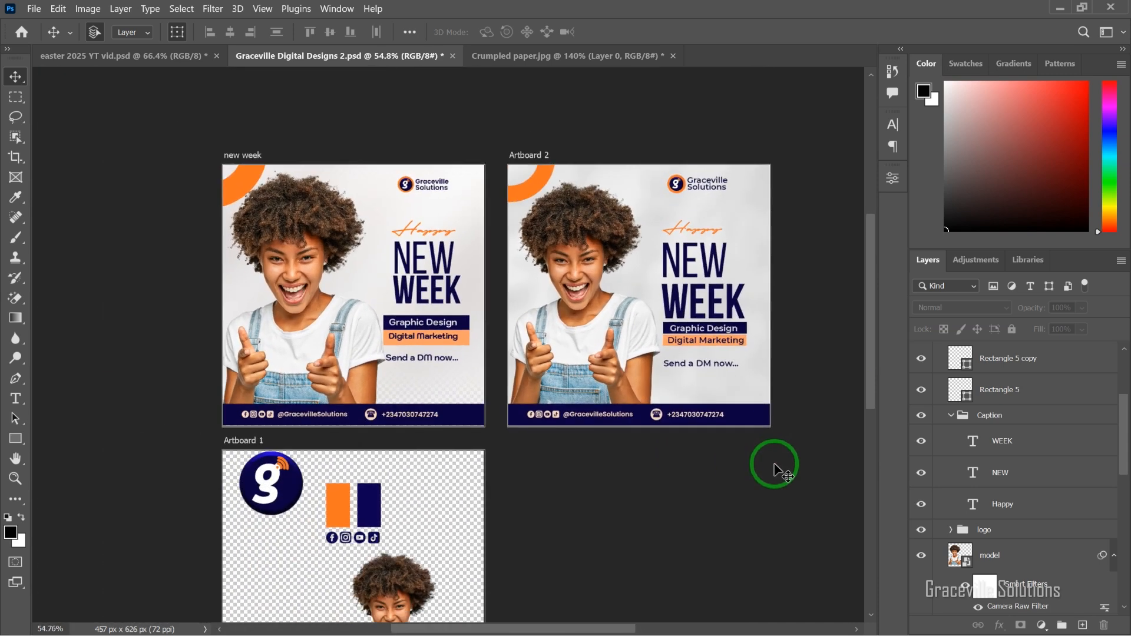